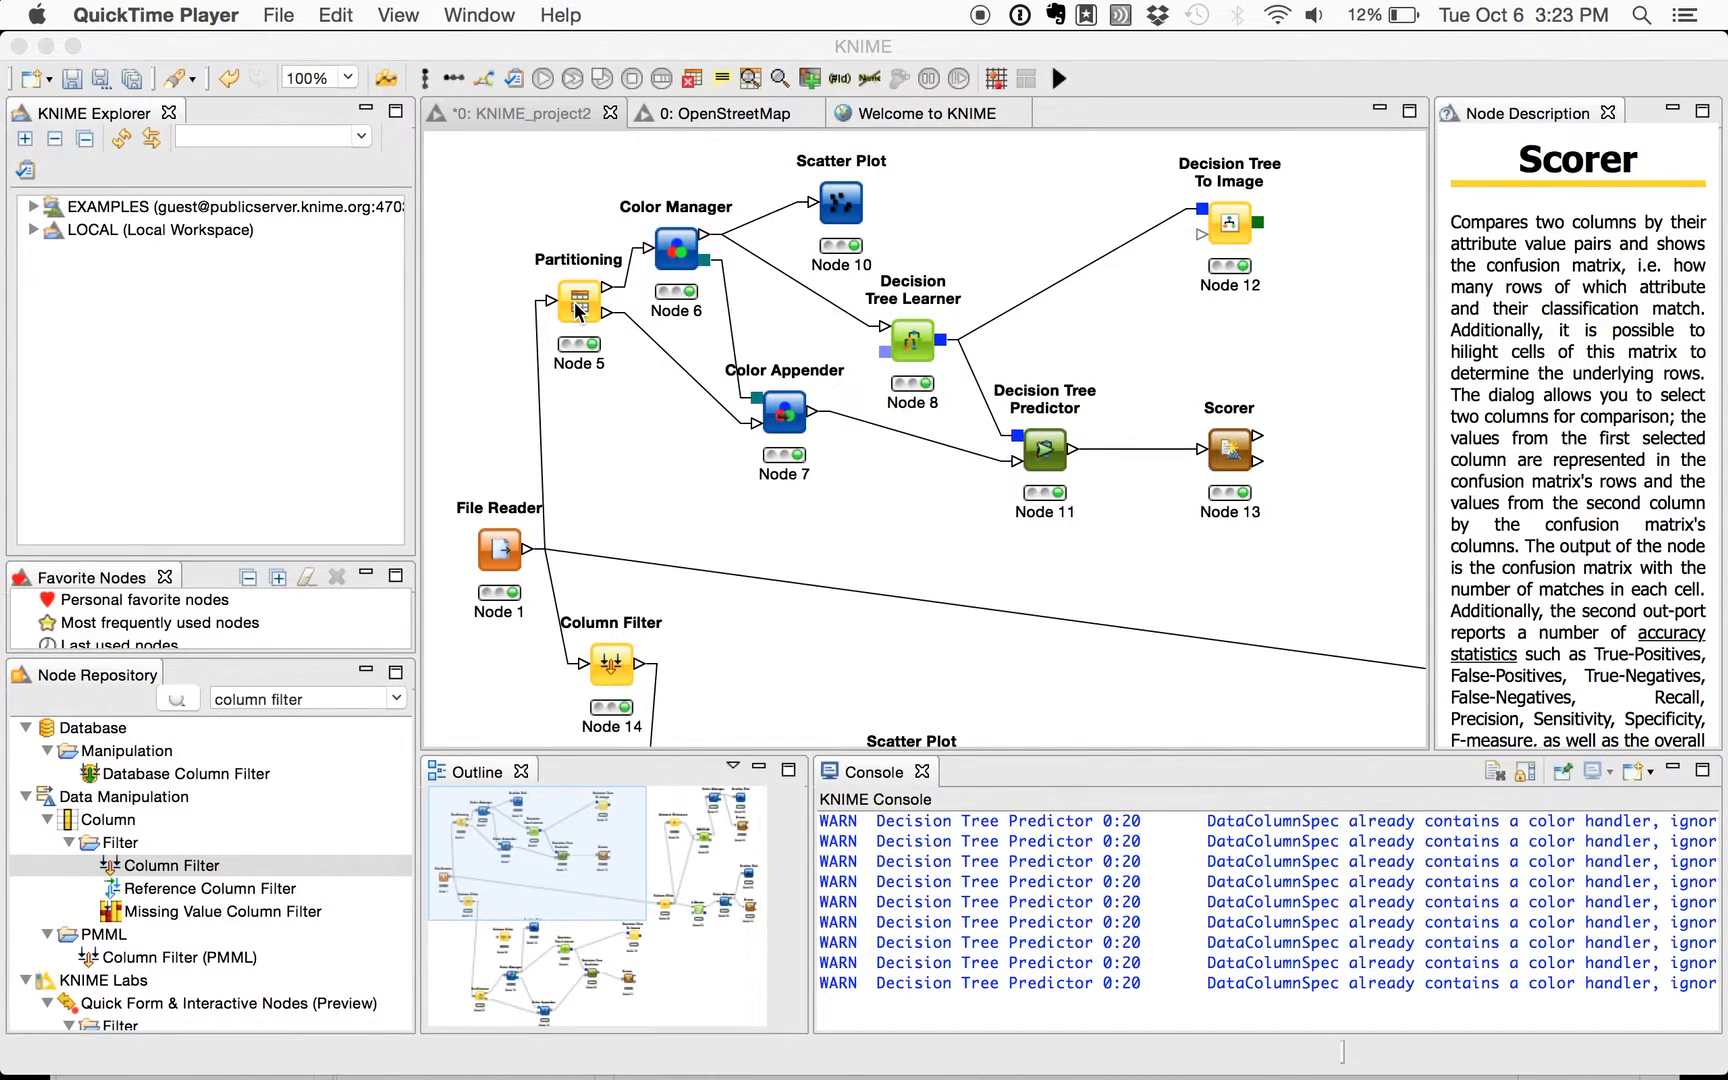
# - Open the scatter plot view of the Scatter Plot node (Node 10) connected to the Color Manager
pyautogui.click(677, 254)
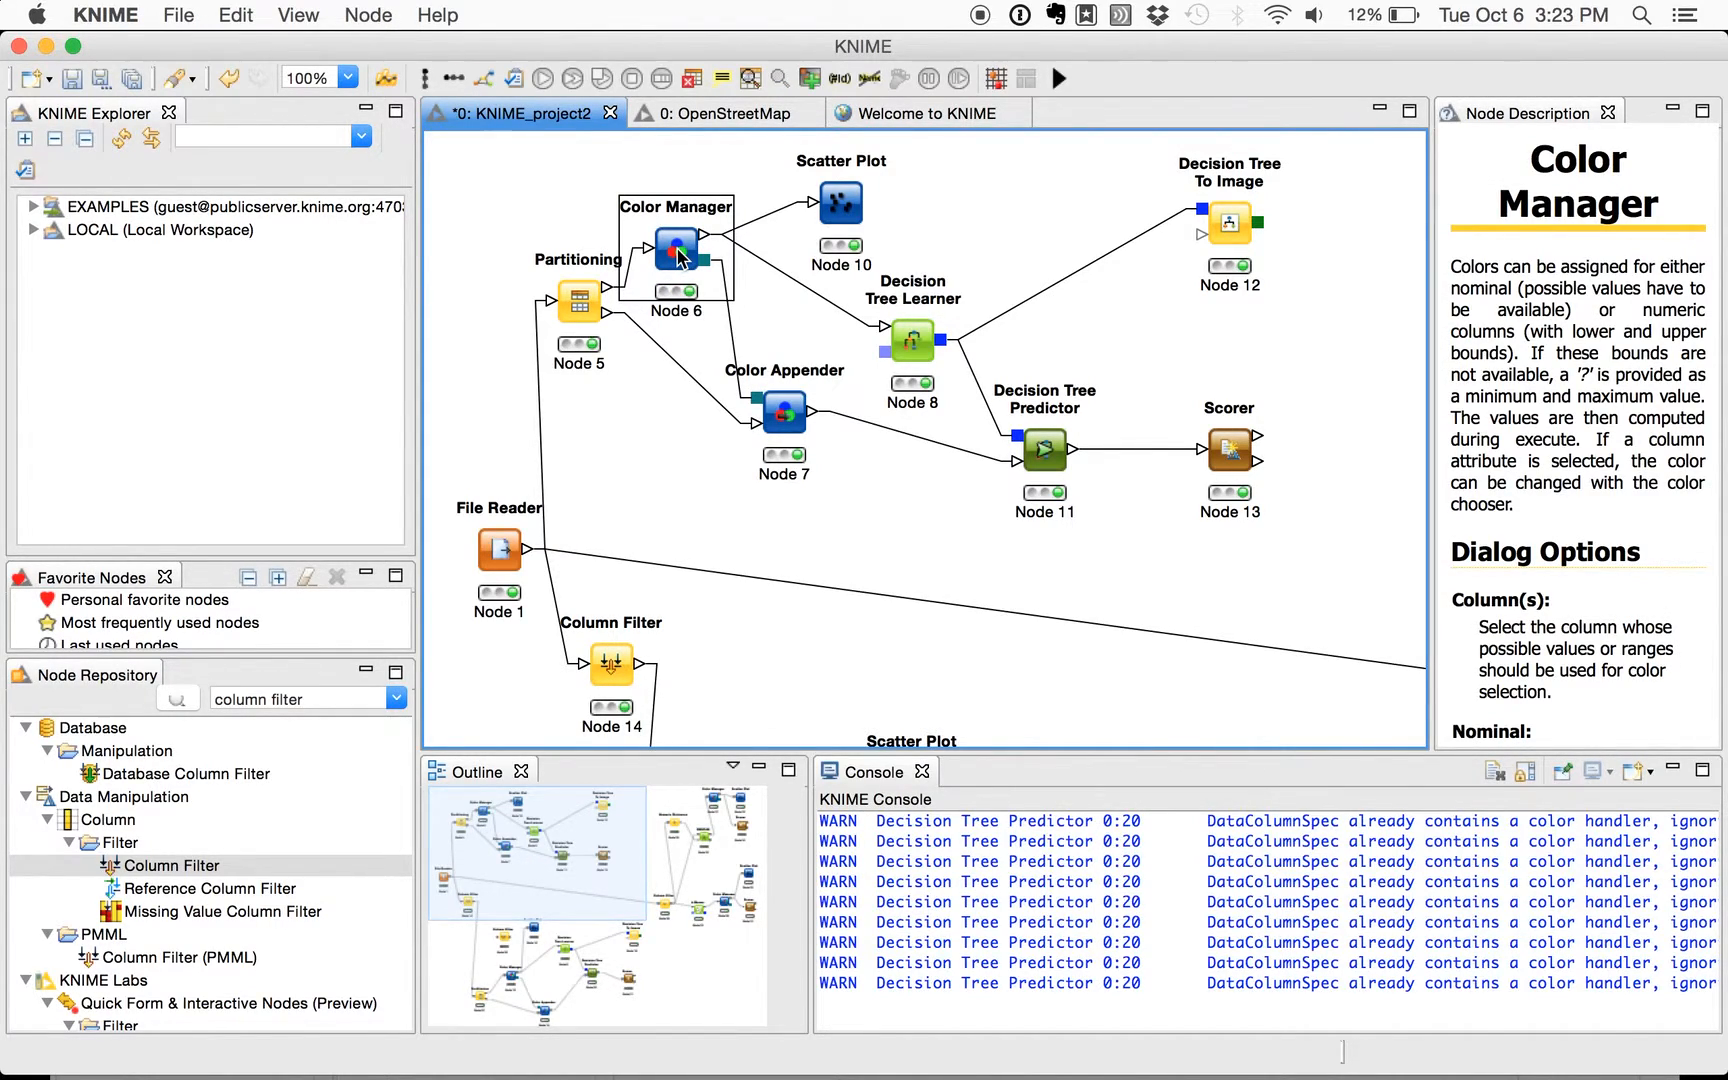
pyautogui.rightClick(840, 203)
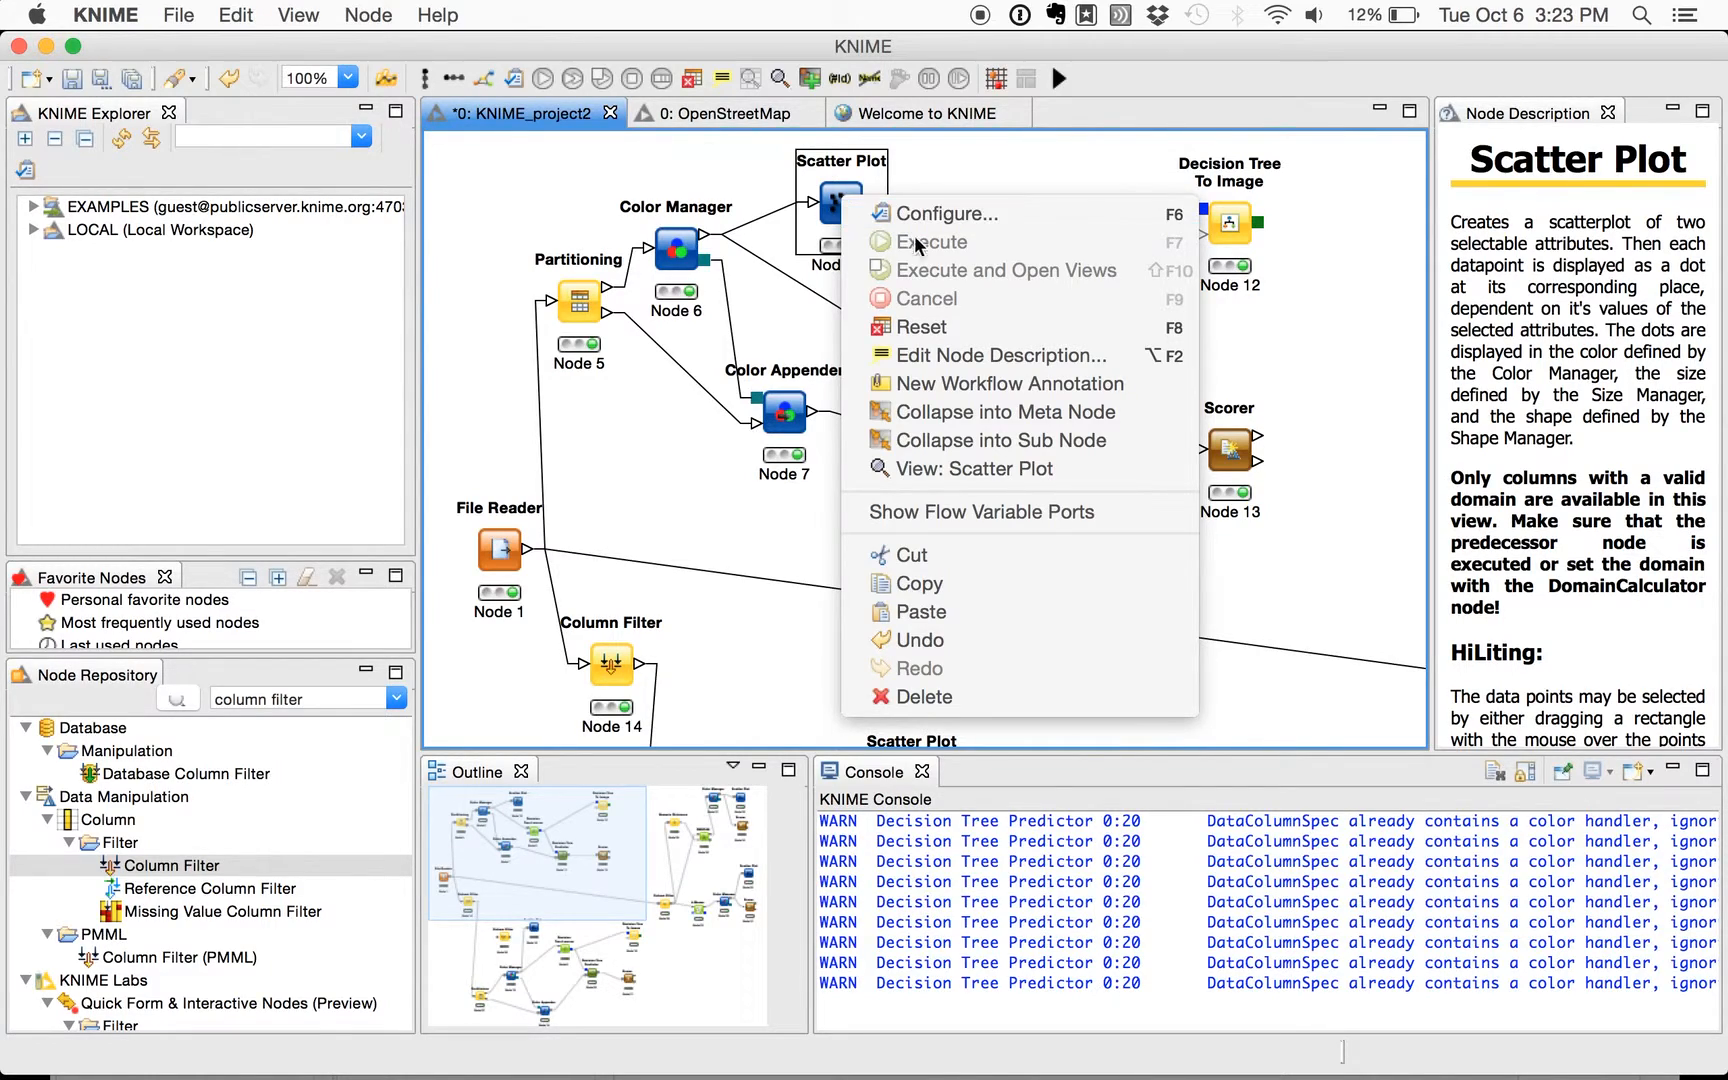
pyautogui.click(945, 513)
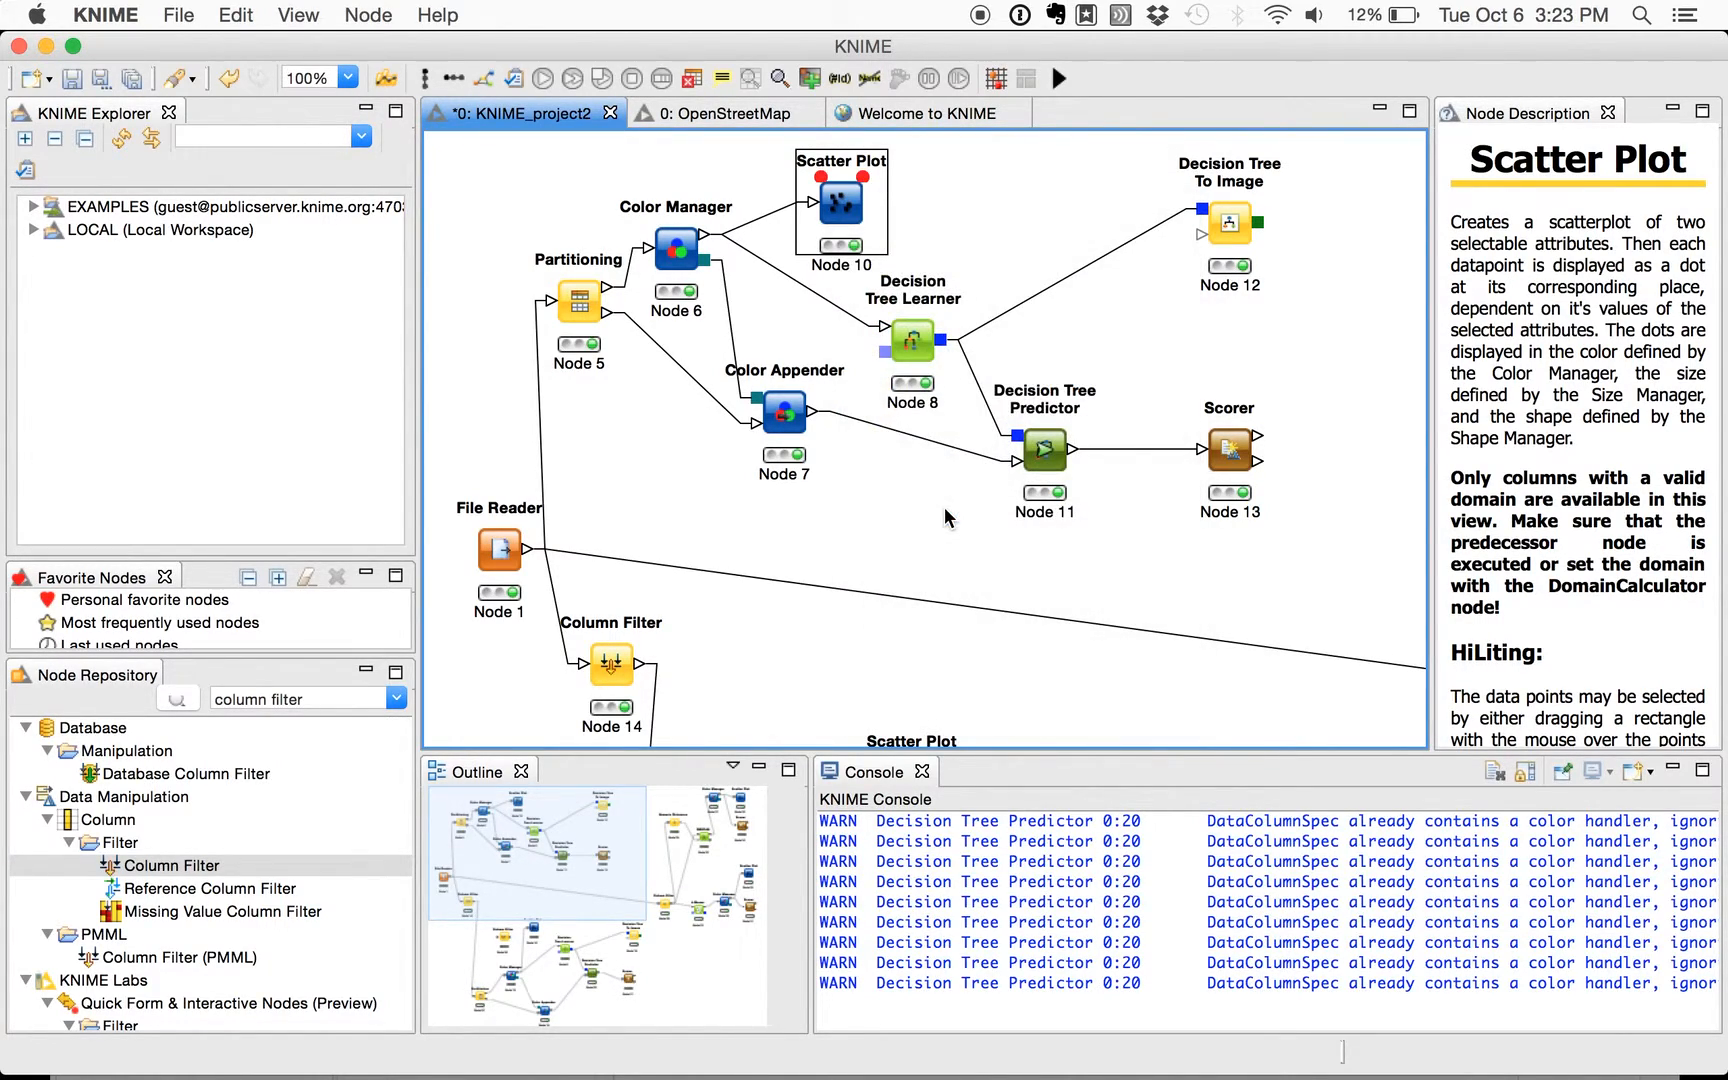
pyautogui.rightClick(835, 196)
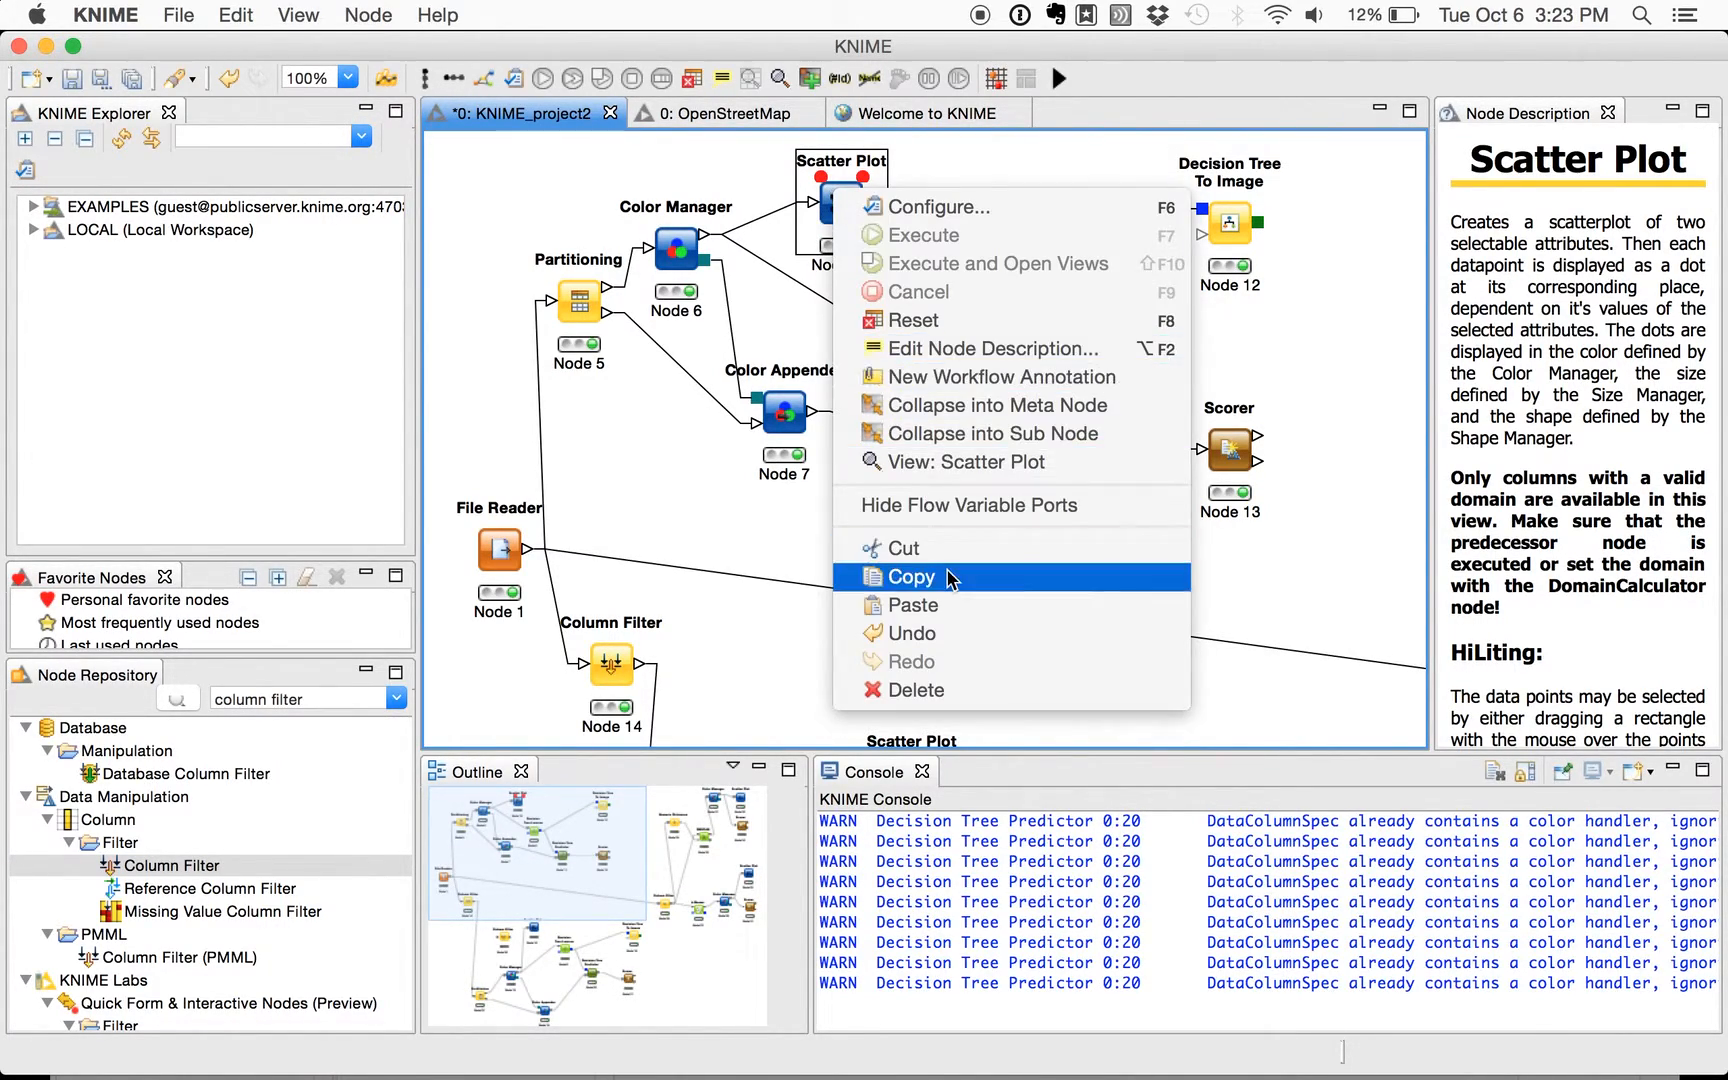
pyautogui.click(945, 462)
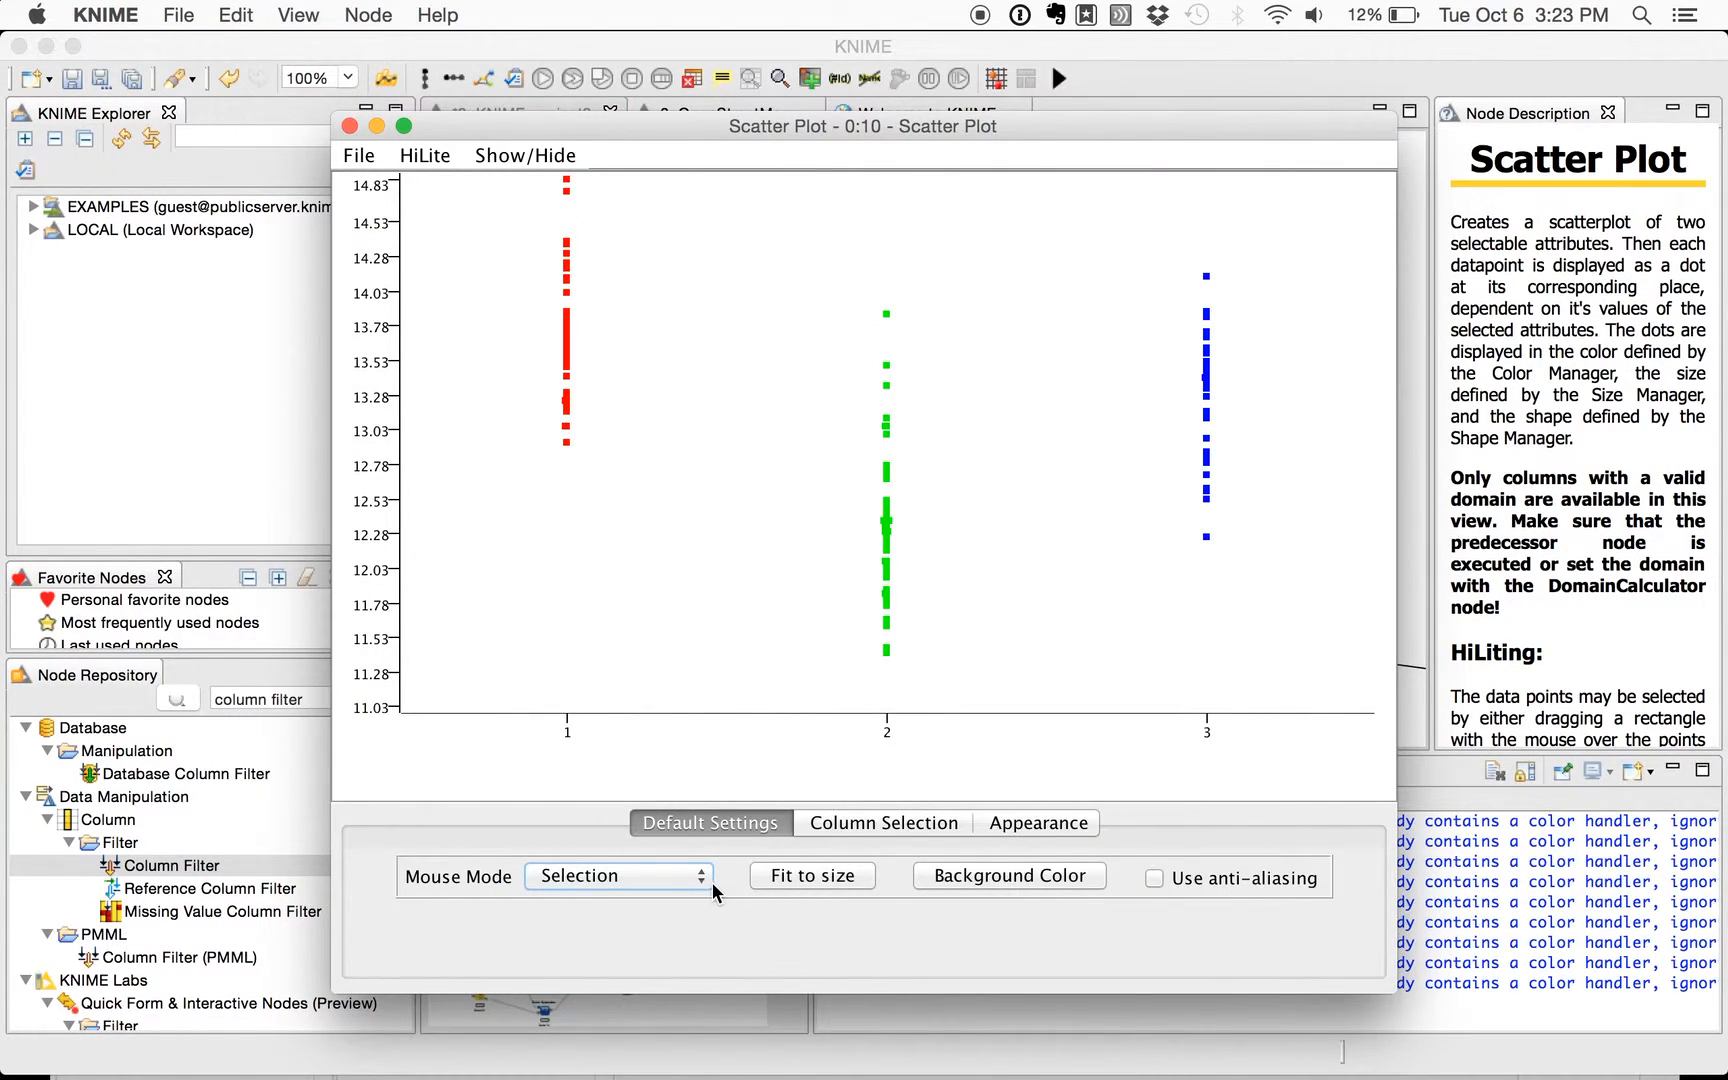
# - View the plot with Flavanoids as the X column, and hide the flow variable ports on the Scatter Plot node
pyautogui.click(838, 824)
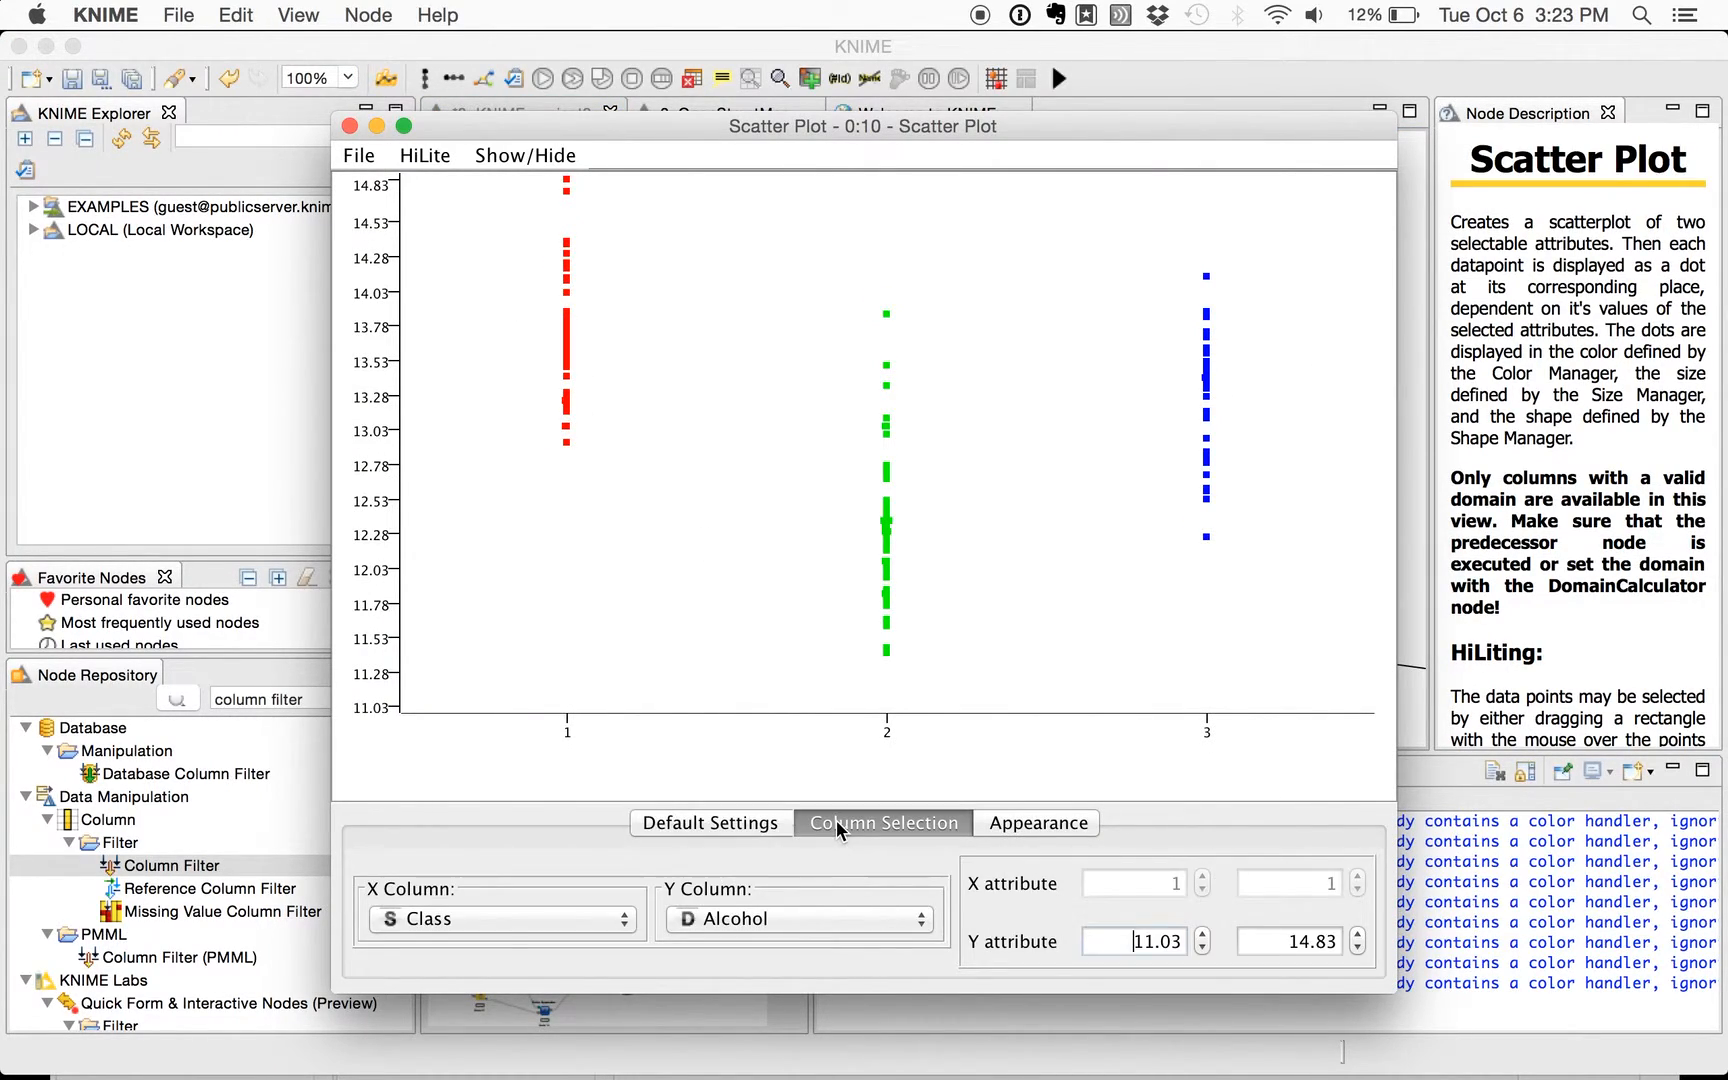
pyautogui.click(591, 917)
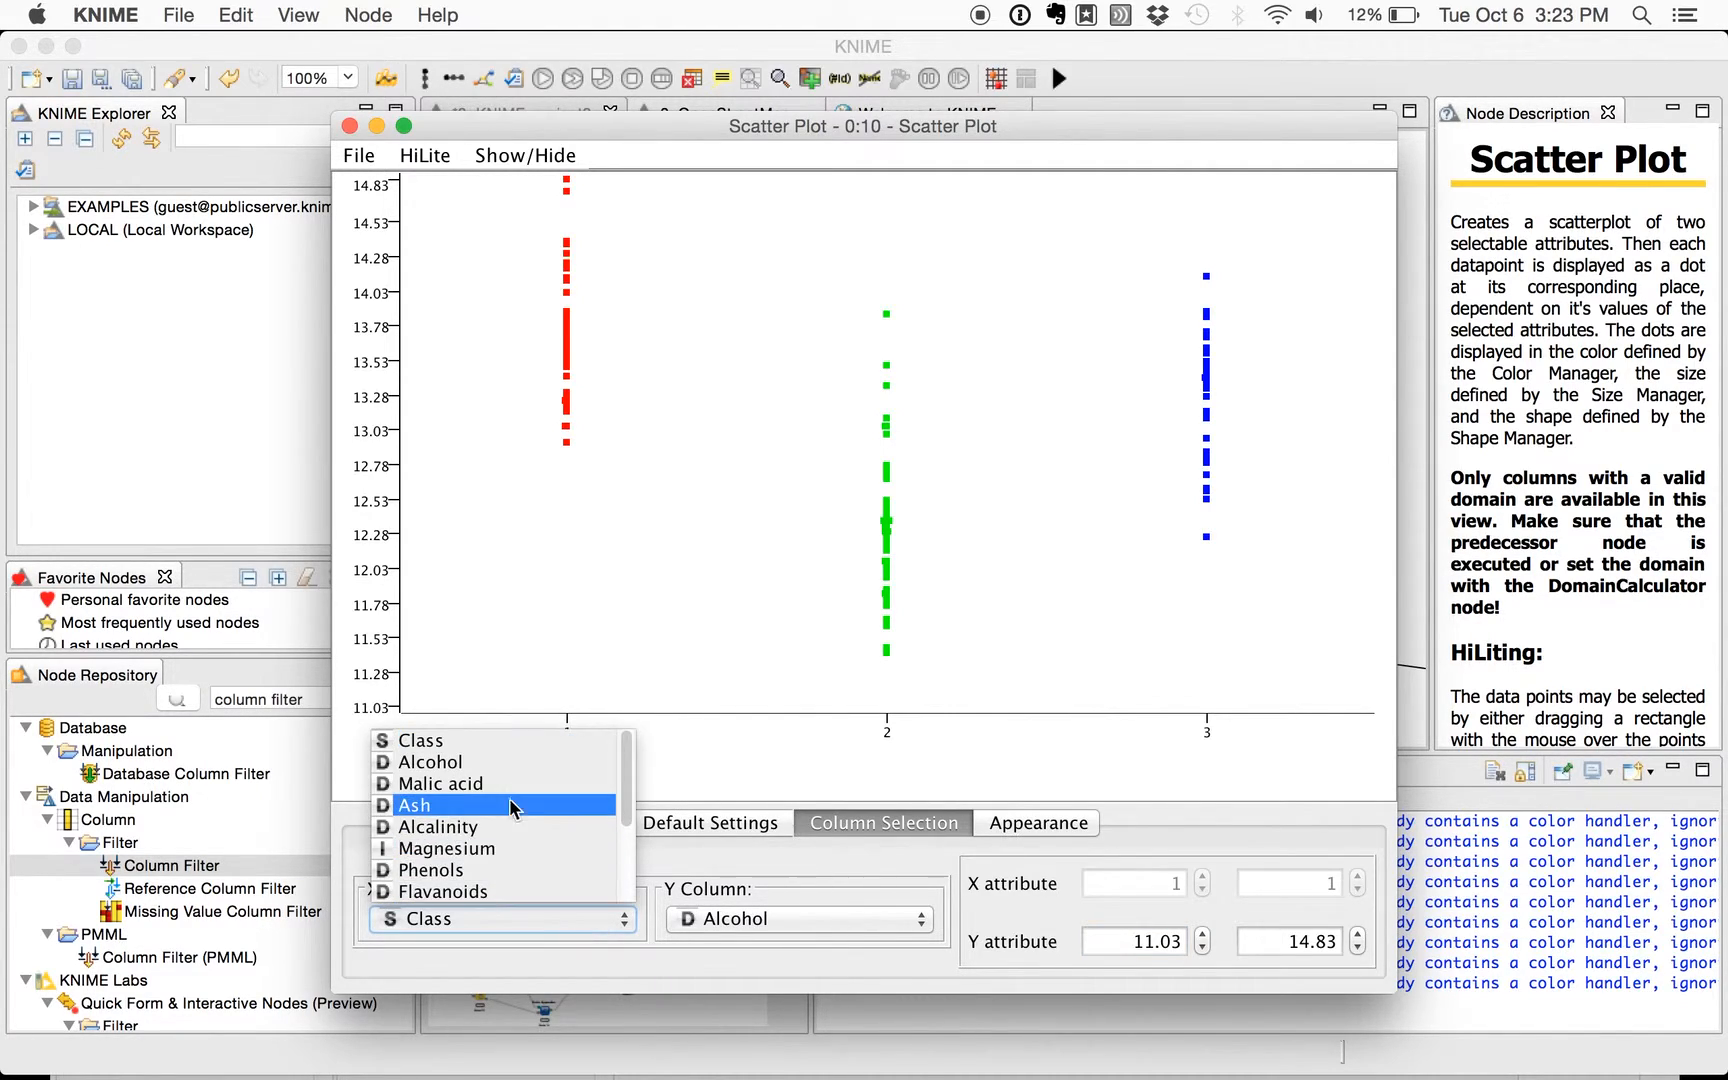
pyautogui.scroll(-2, 512, 802)
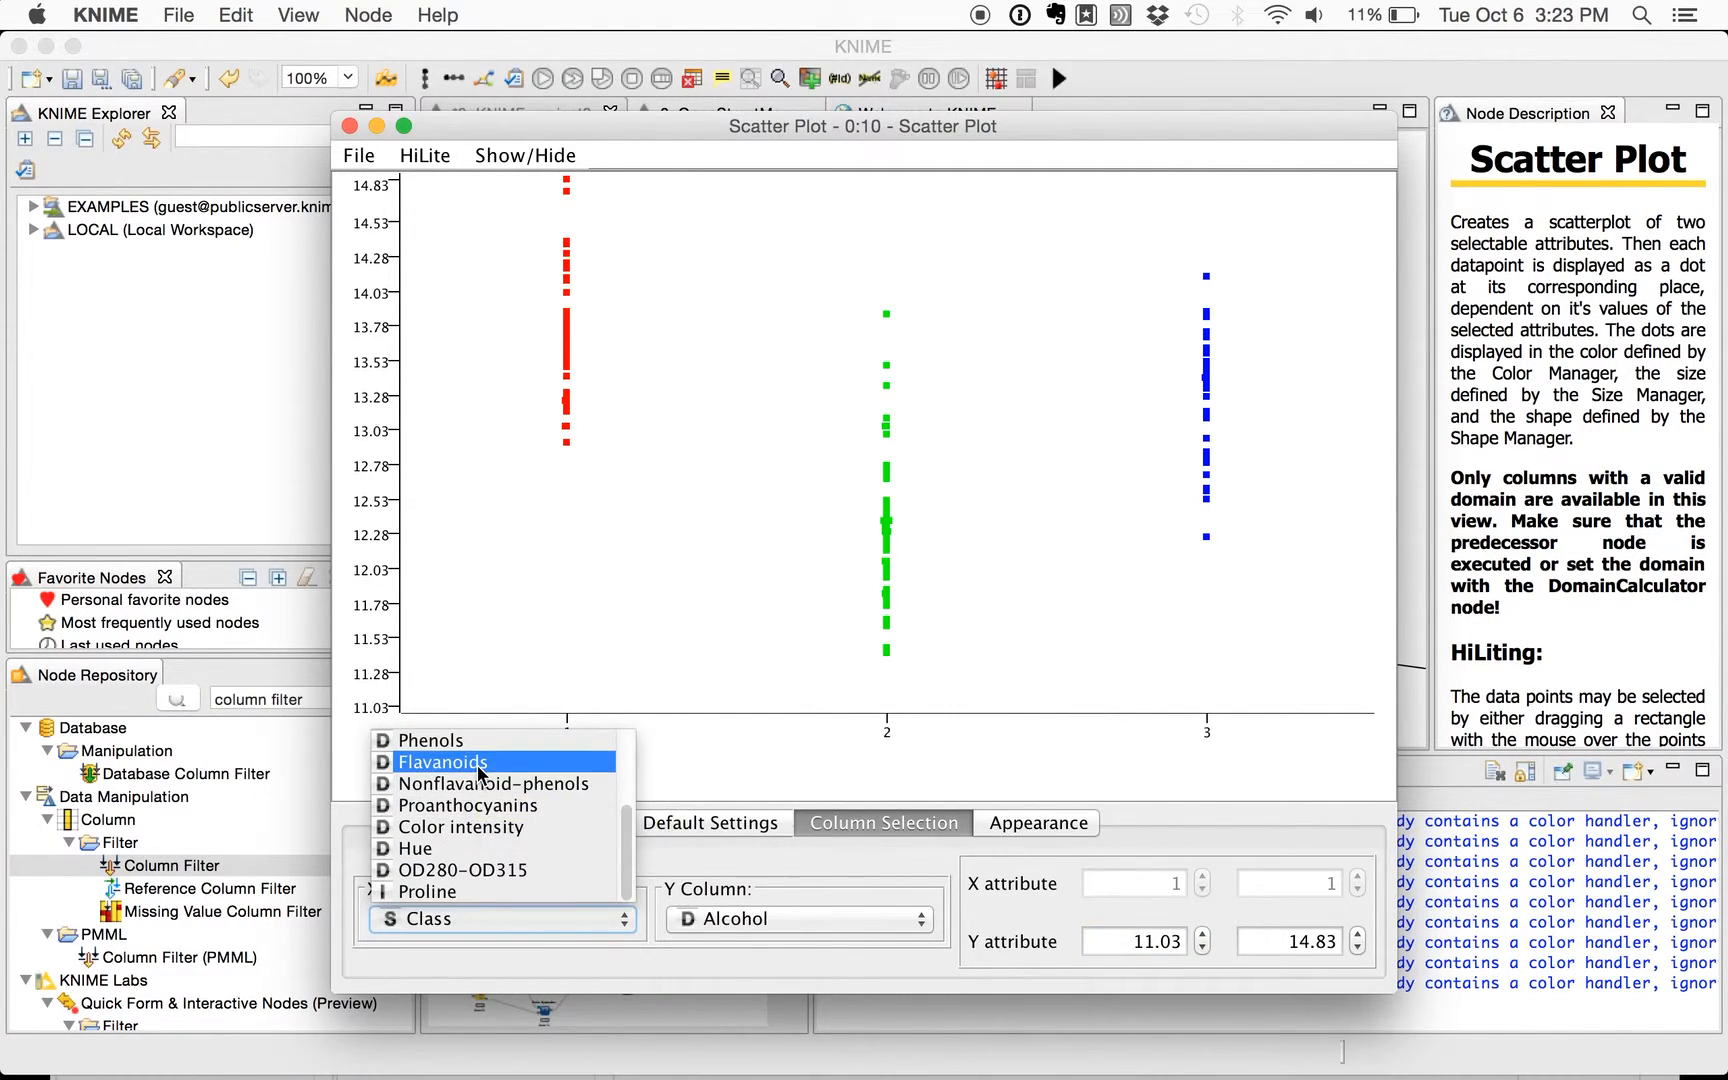
pyautogui.click(481, 763)
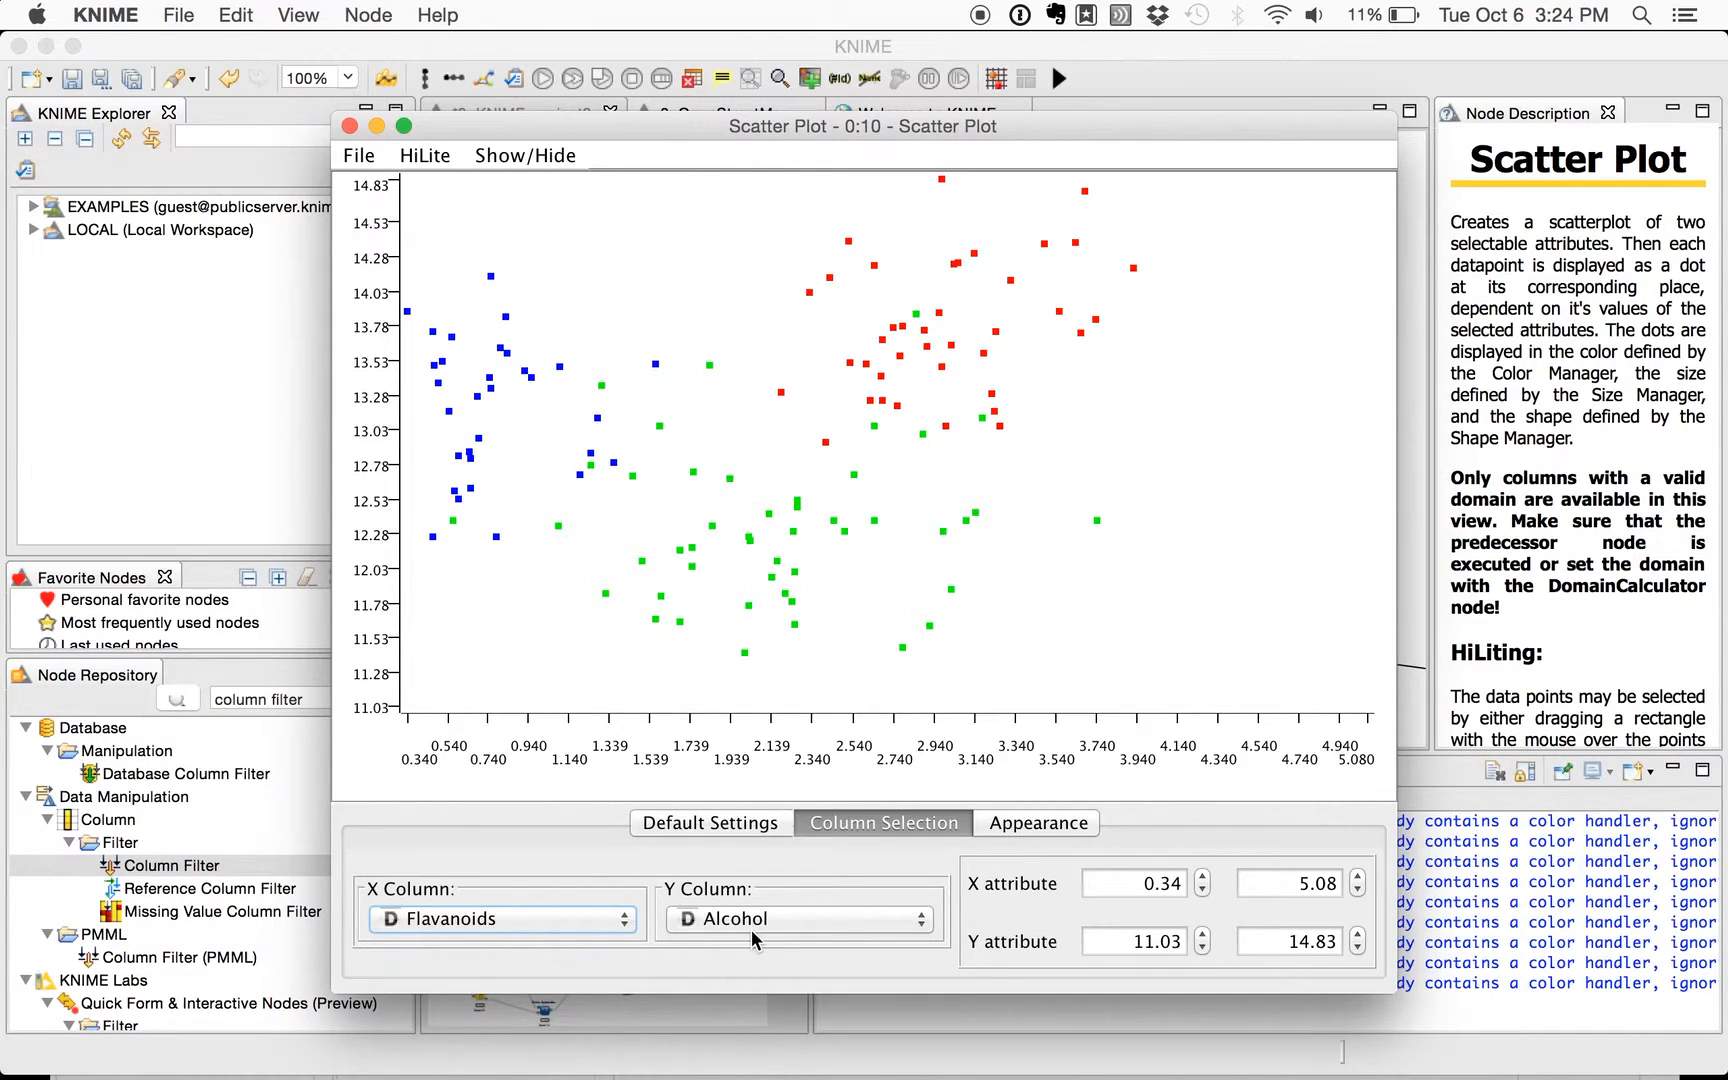
pyautogui.click(349, 126)
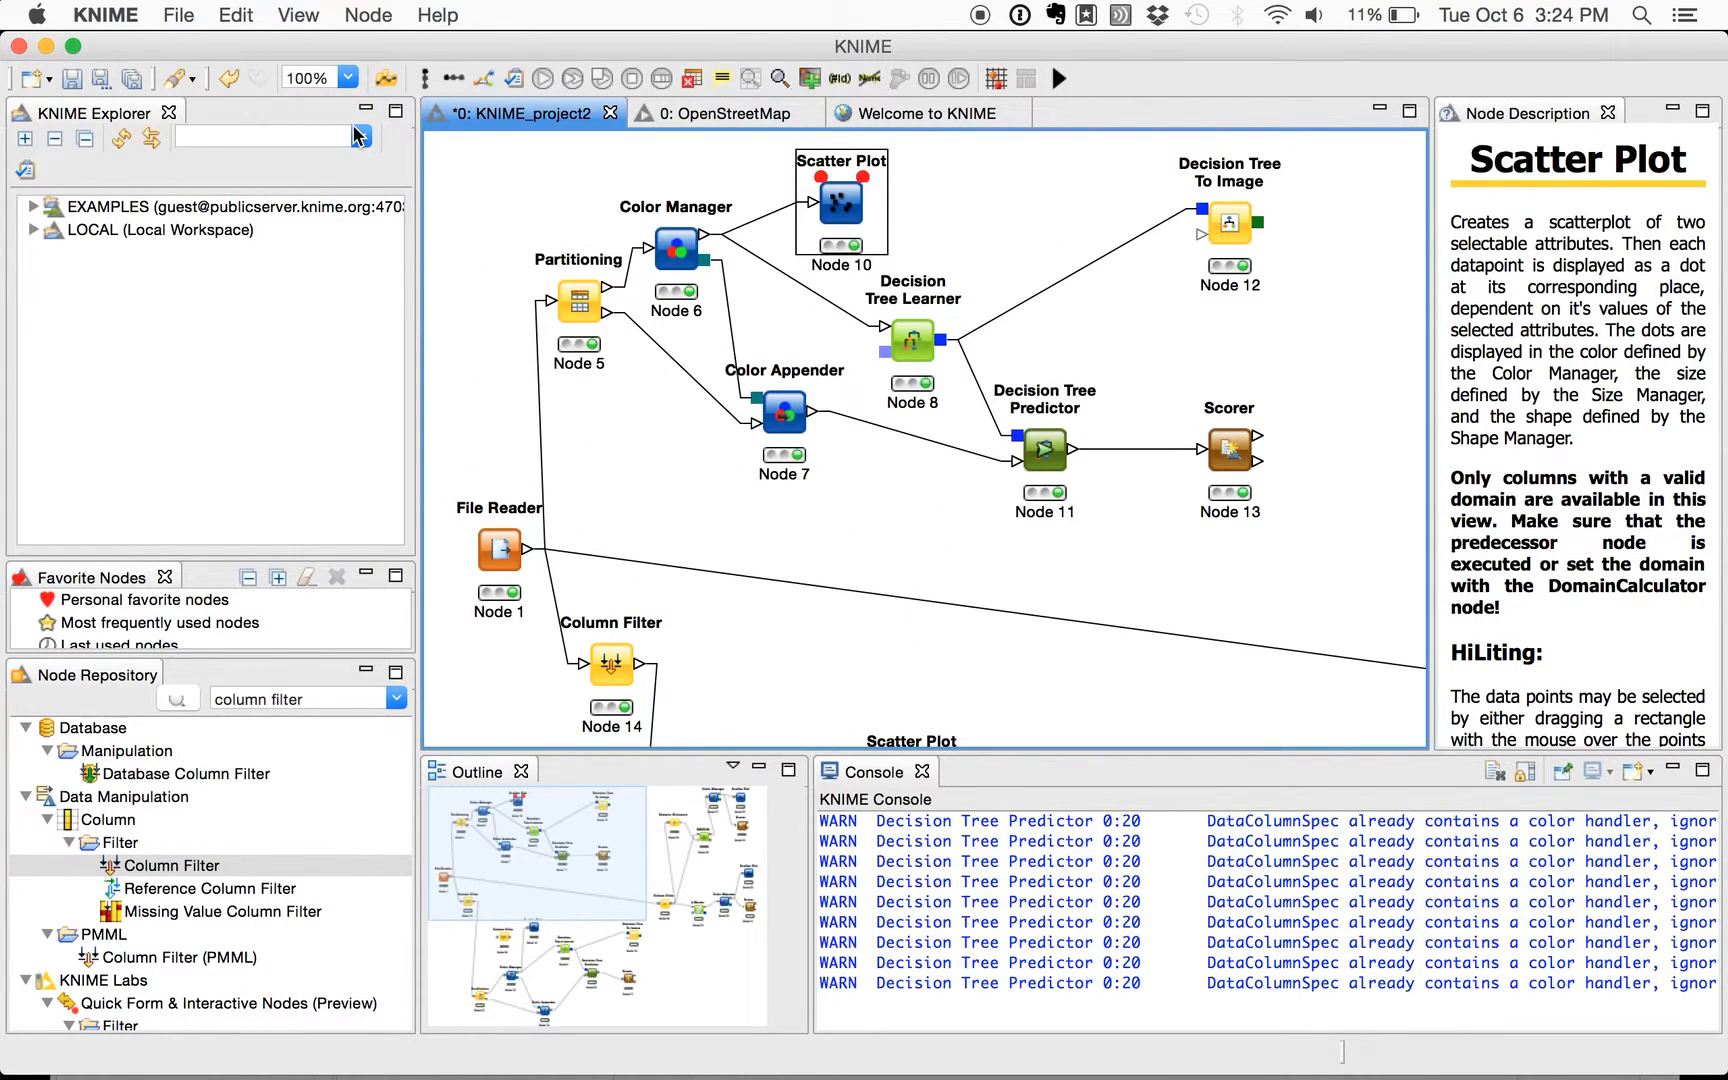
pyautogui.rightClick(850, 196)
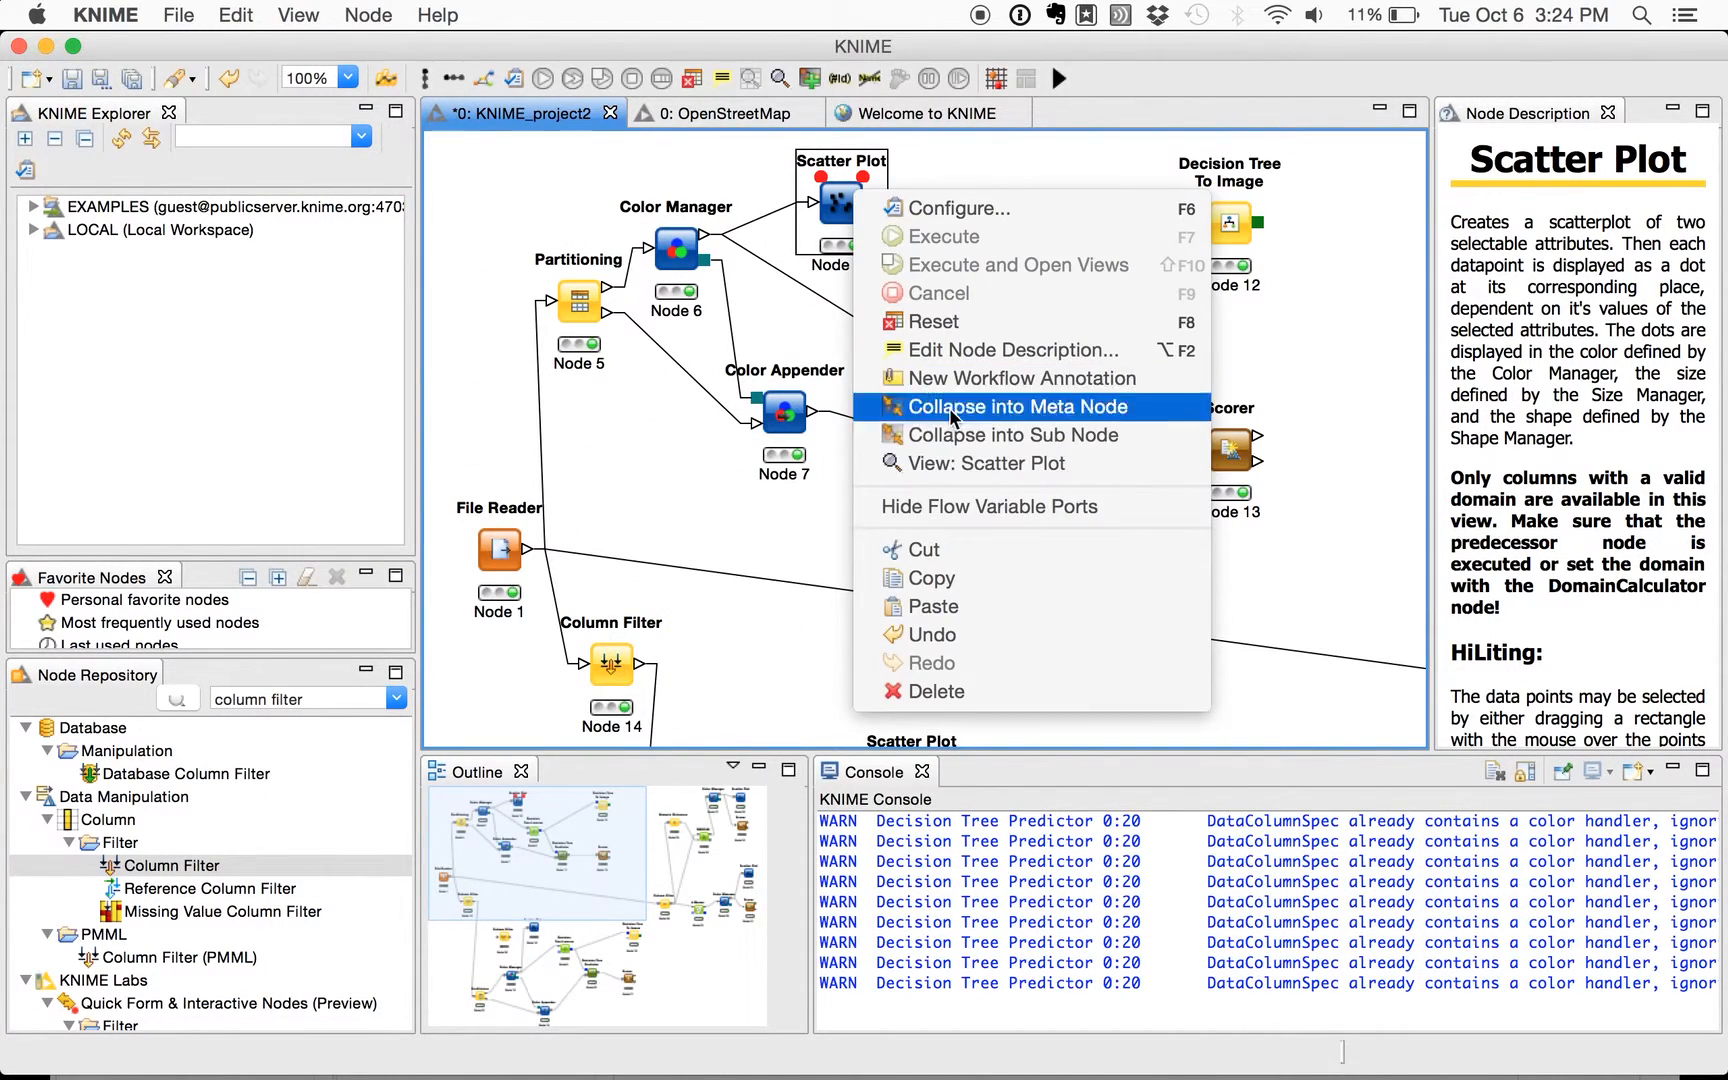
pyautogui.click(984, 507)
# - Open the full Decision Tree View of the learner connected to Node 11, and examine the first split on Color intensity
pyautogui.click(903, 344)
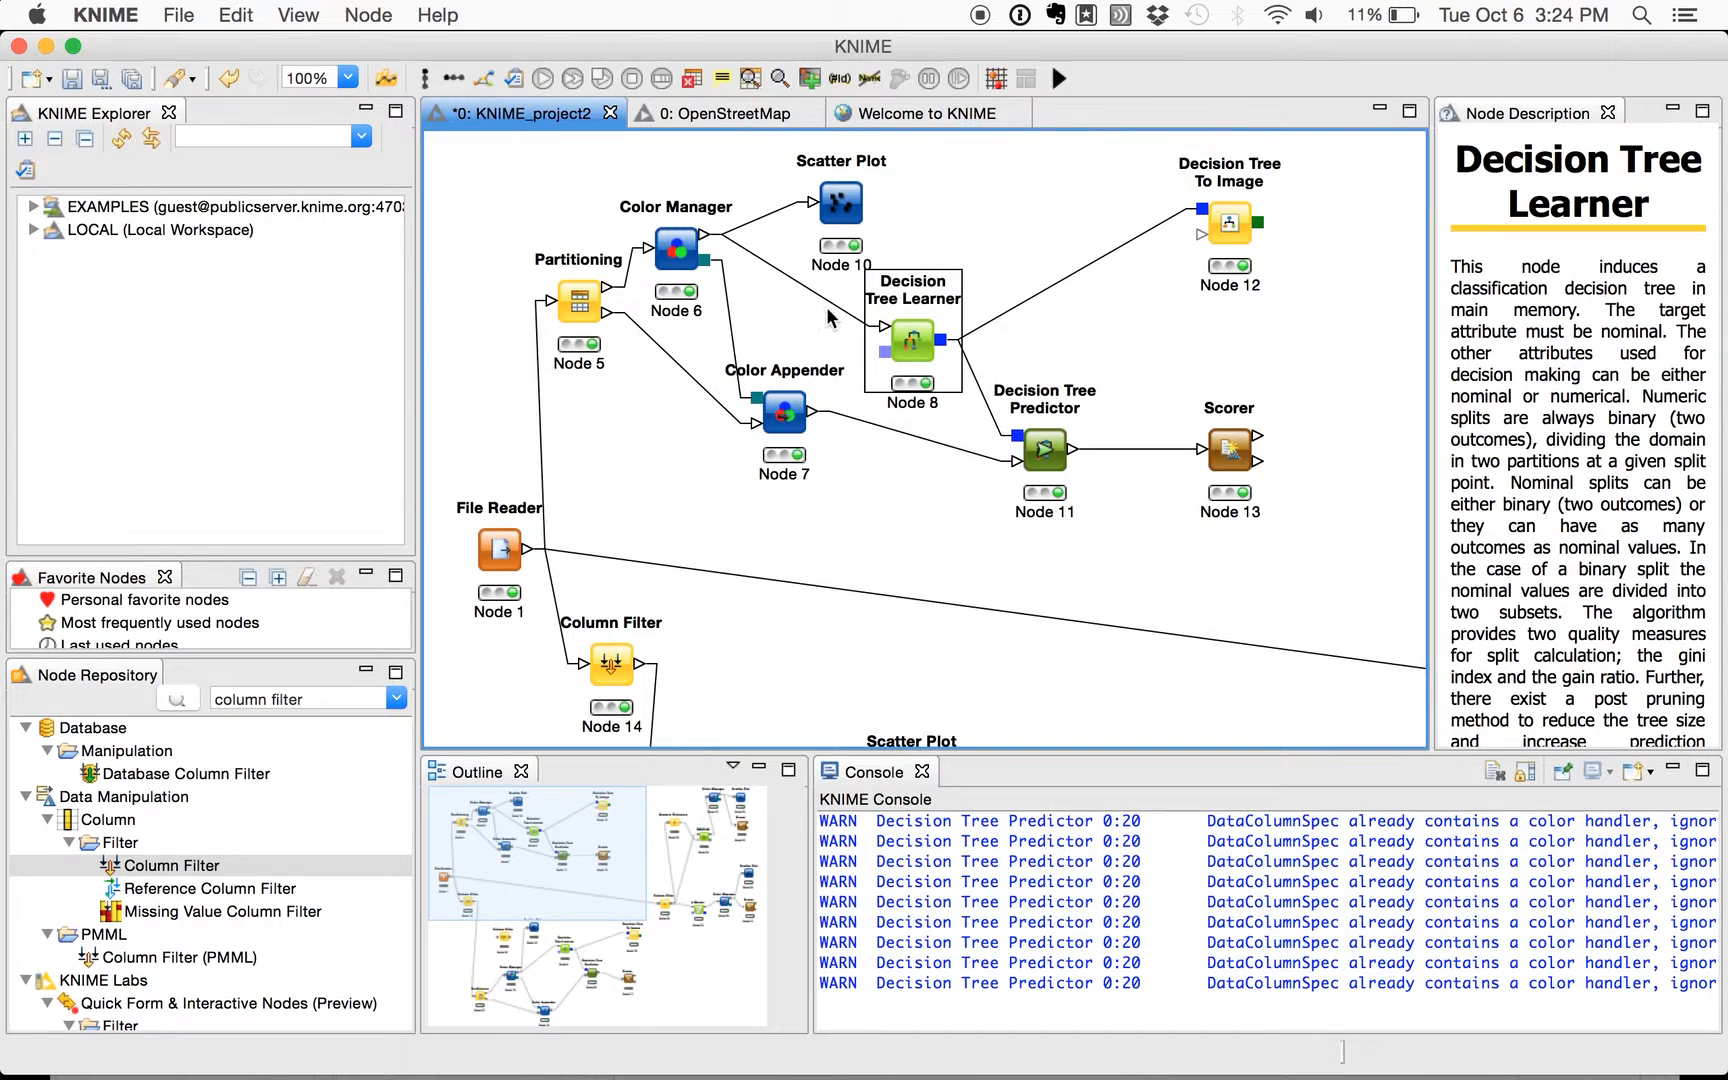
pyautogui.rightClick(910, 340)
pyautogui.click(1031, 610)
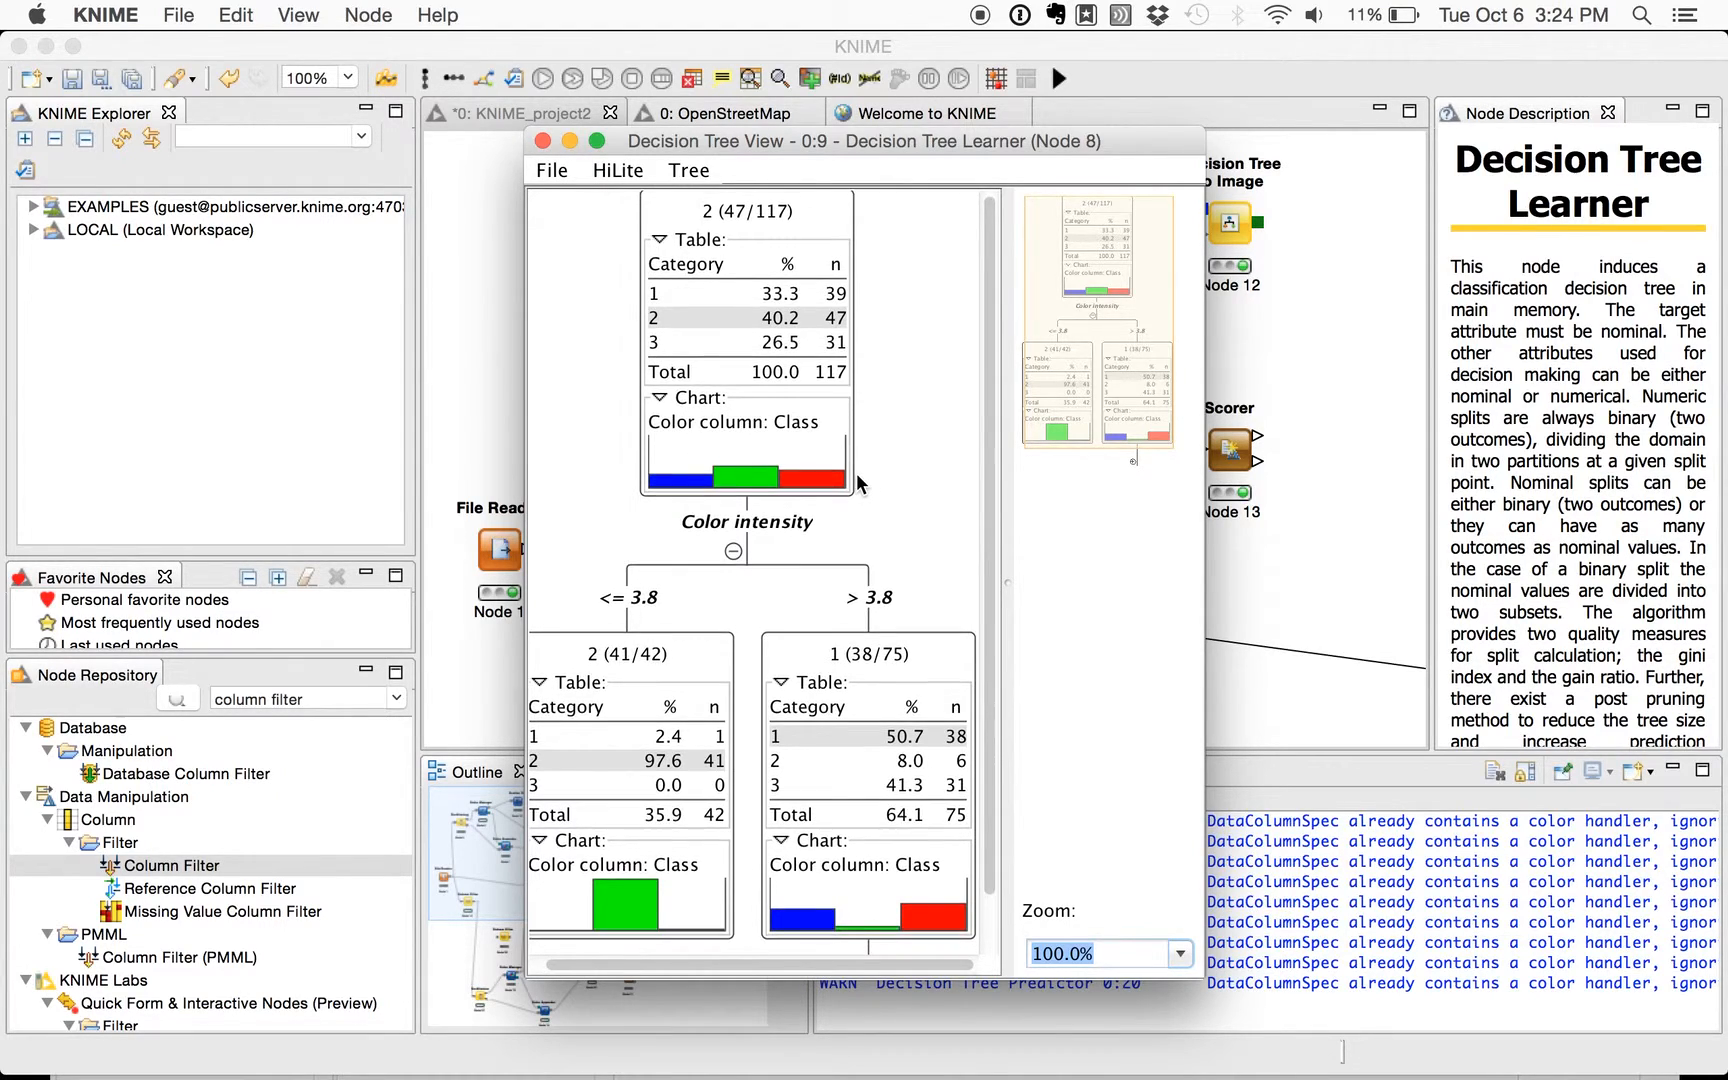
pyautogui.scroll(-2, 857, 478)
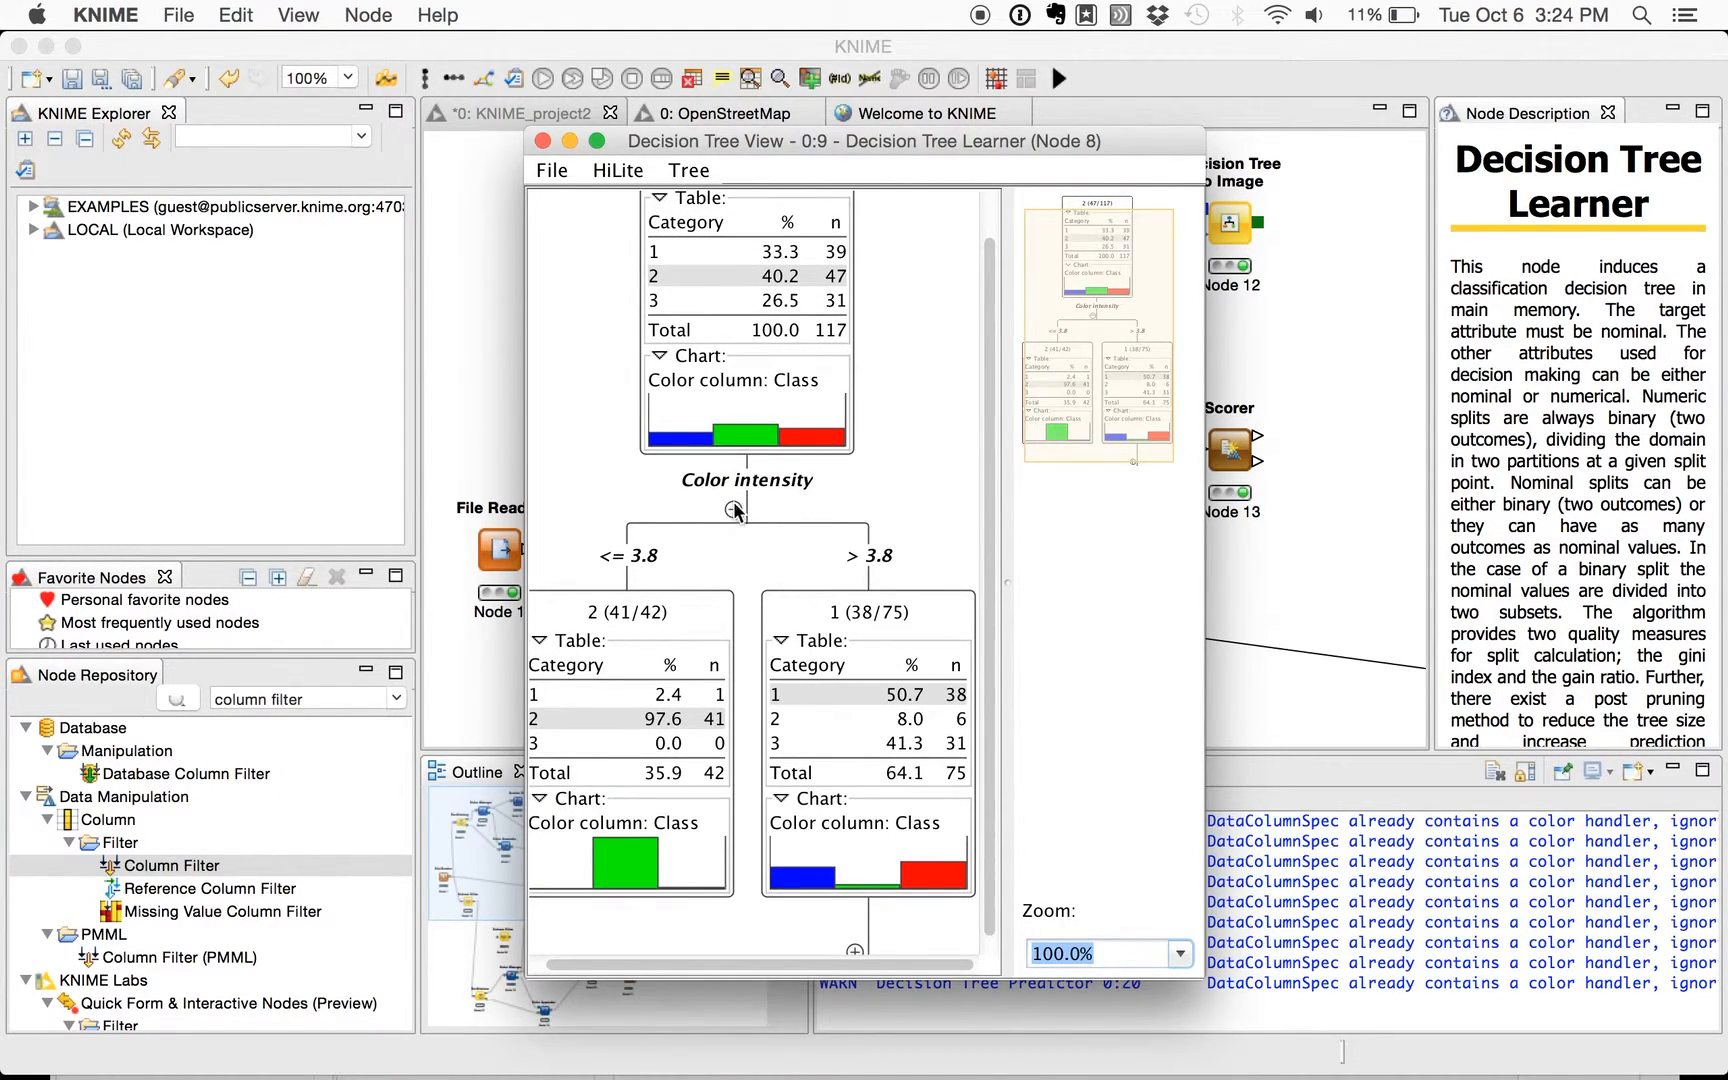
pyautogui.scroll(-1, 751, 526)
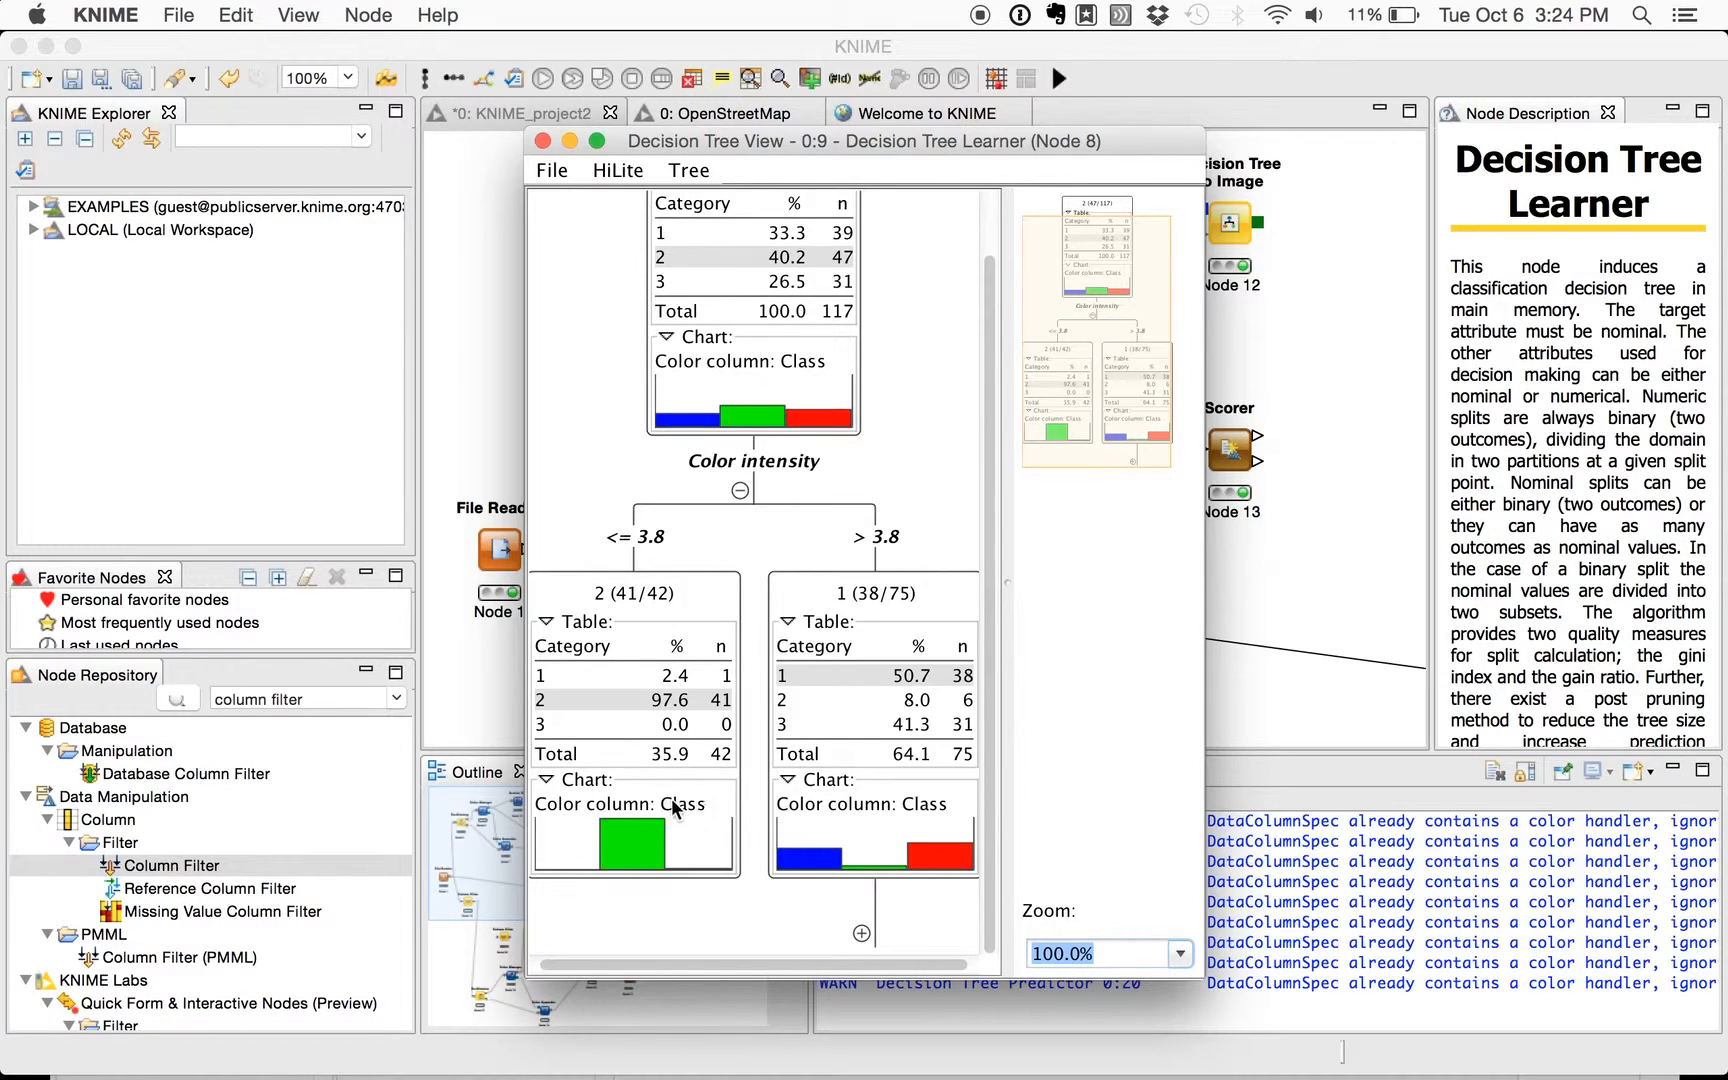
pyautogui.hscroll(1, 855, 812)
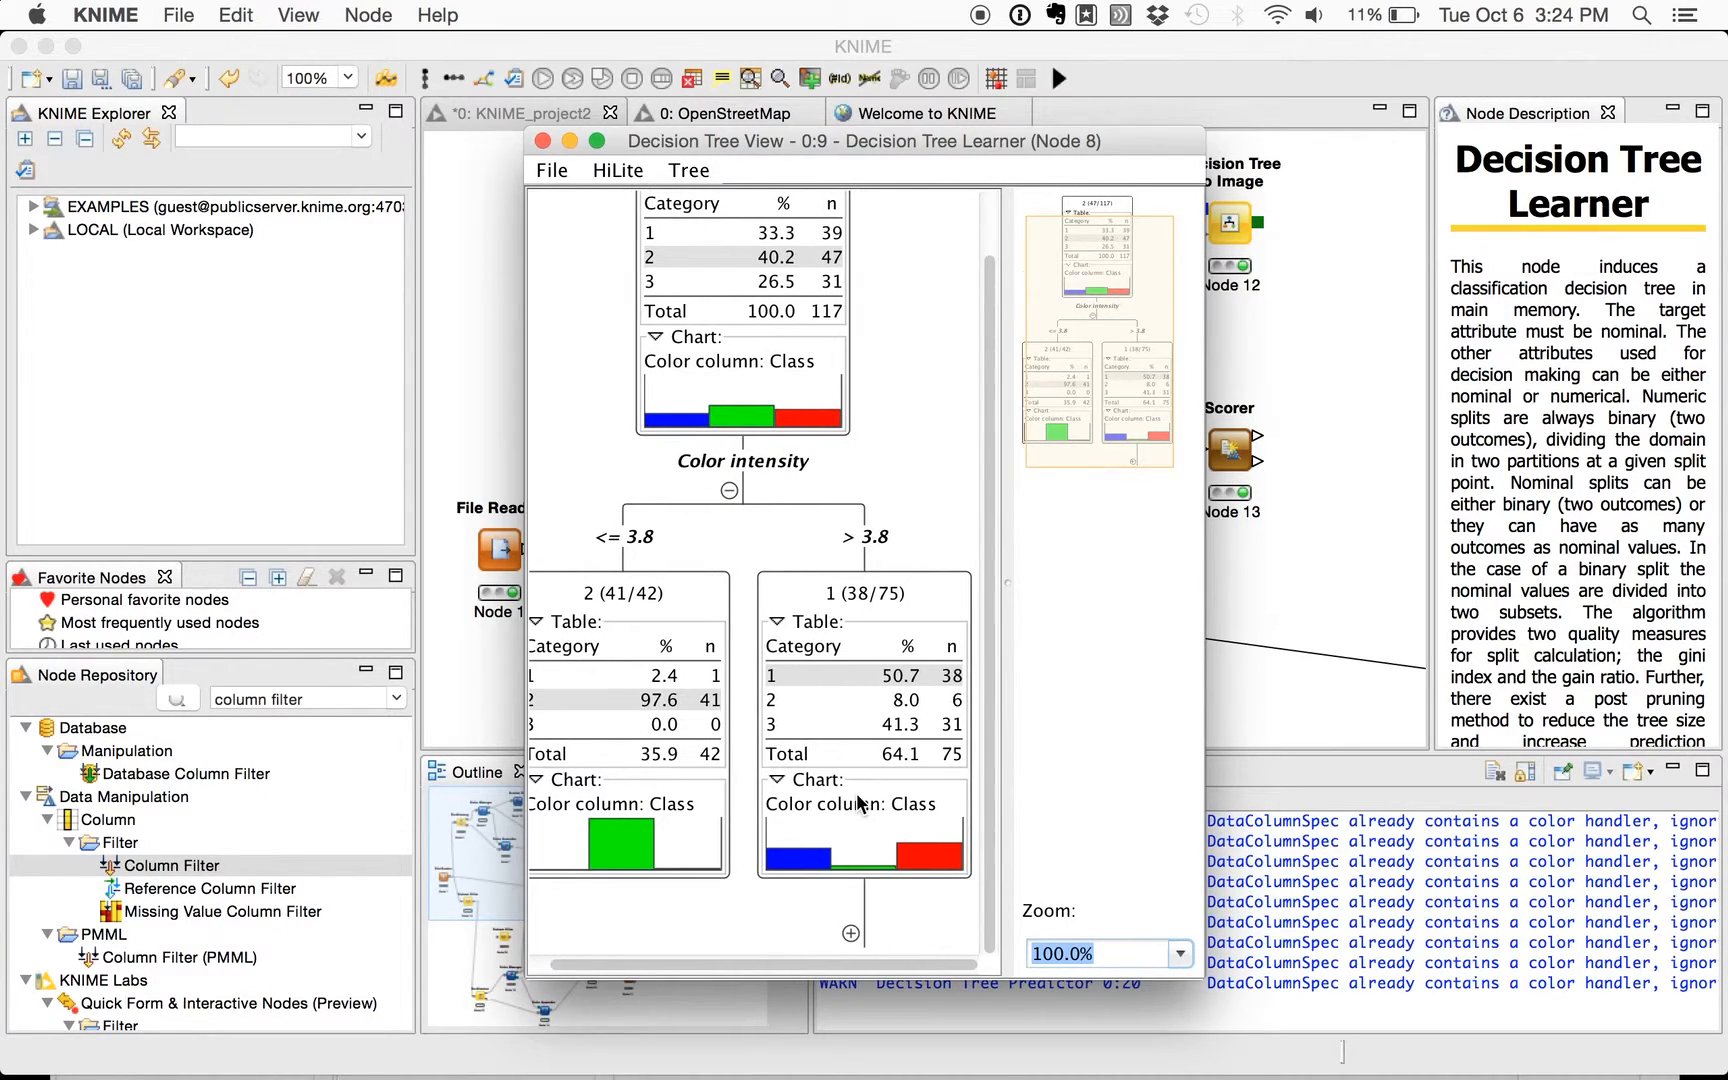
# - Expand the Color intensity > 3.8 and Flavanoids > 1.57 branches to examine their splits, and close the tree view
pyautogui.click(851, 933)
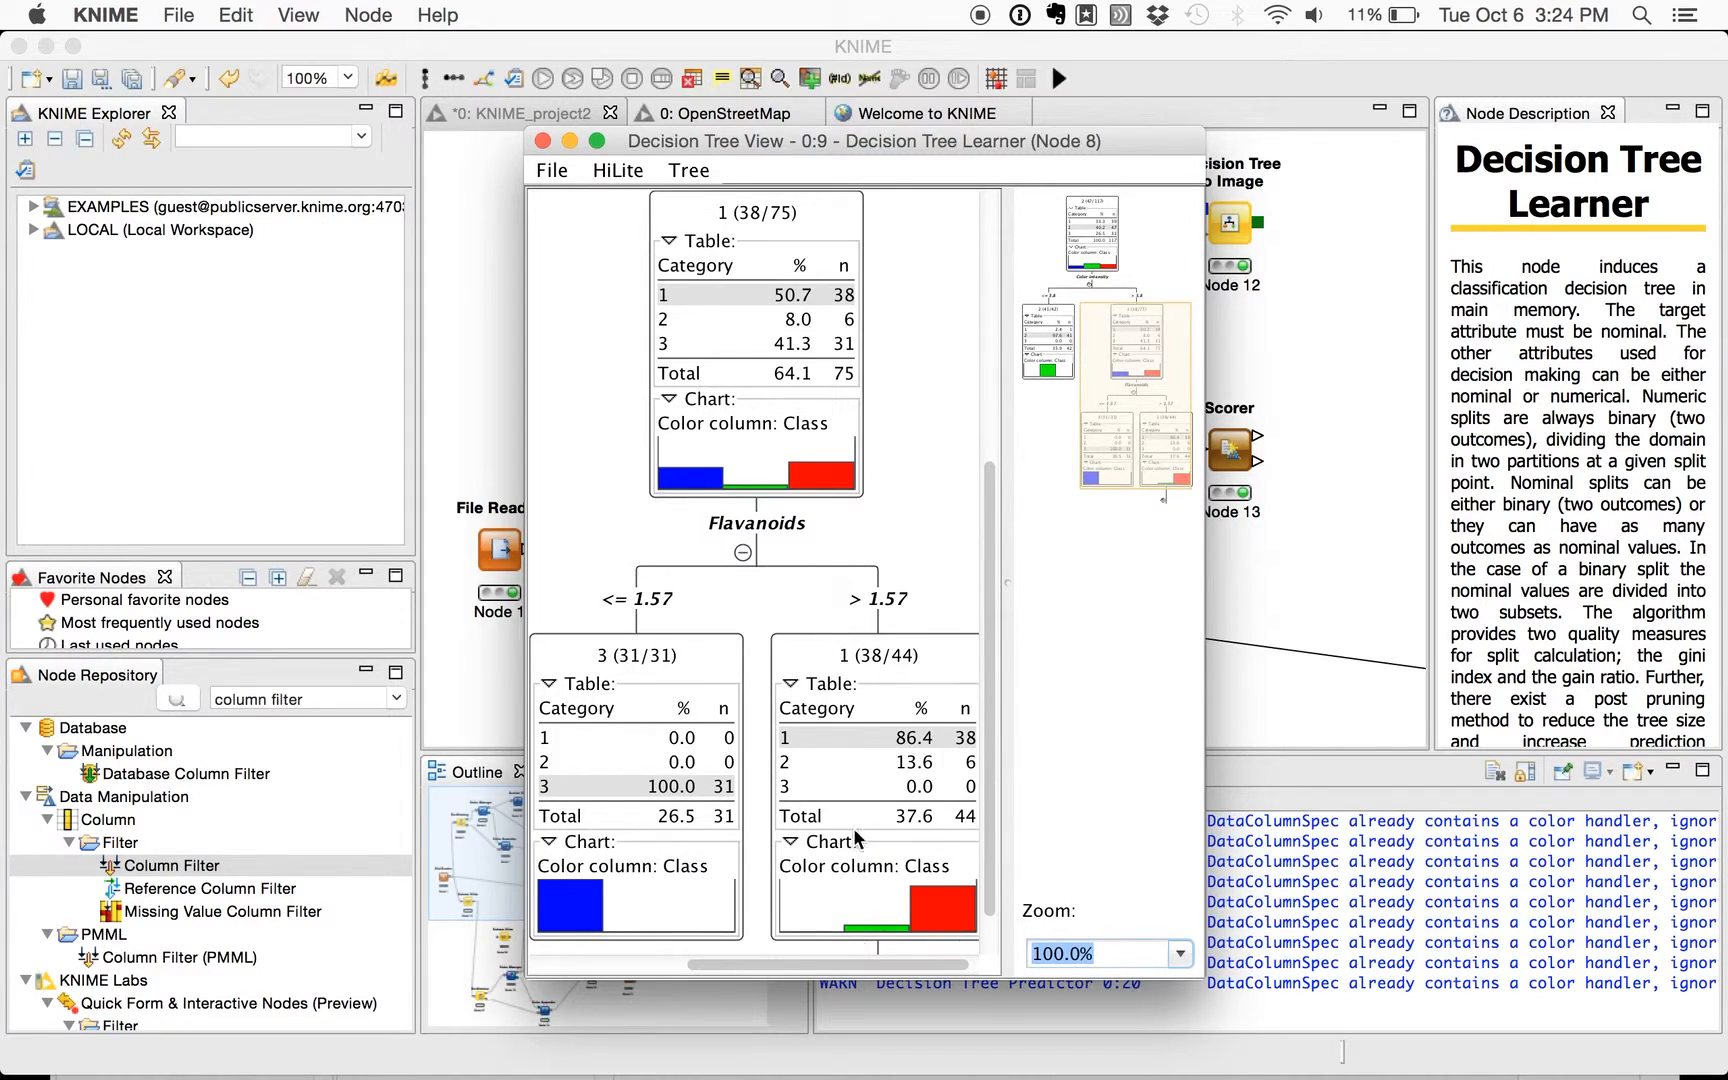
pyautogui.scroll(-3, 855, 823)
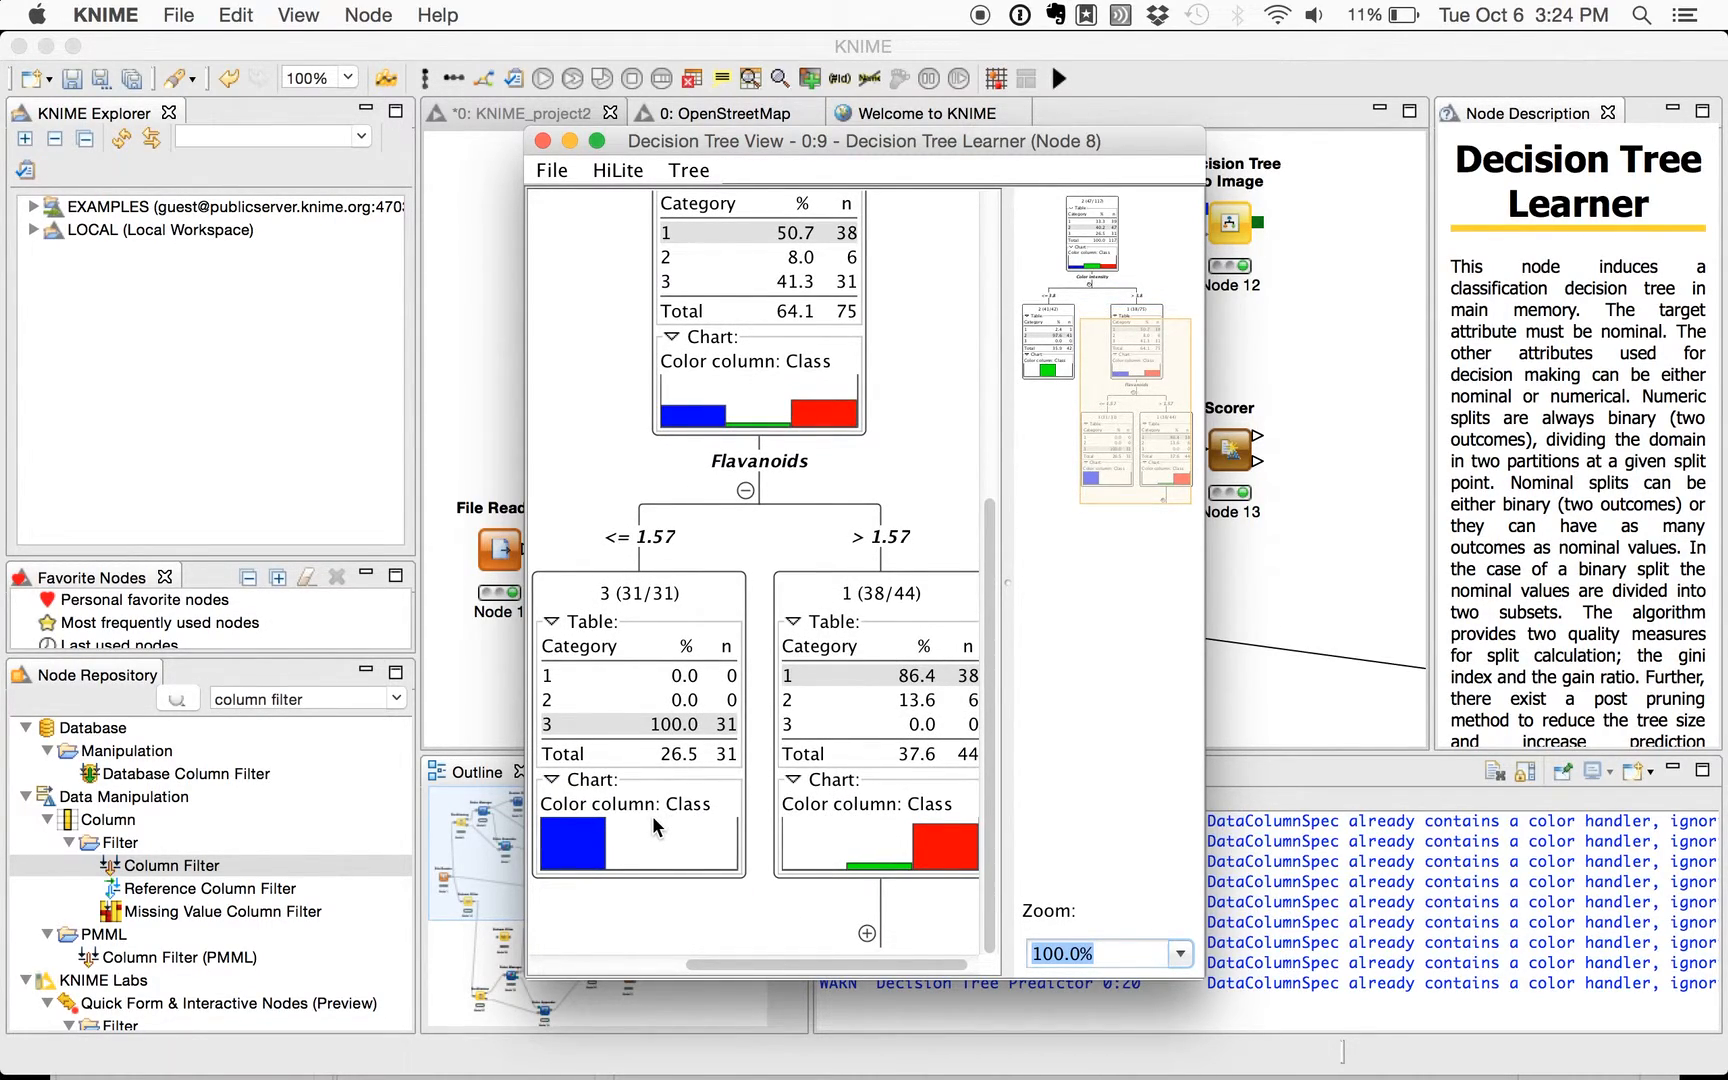
pyautogui.click(867, 933)
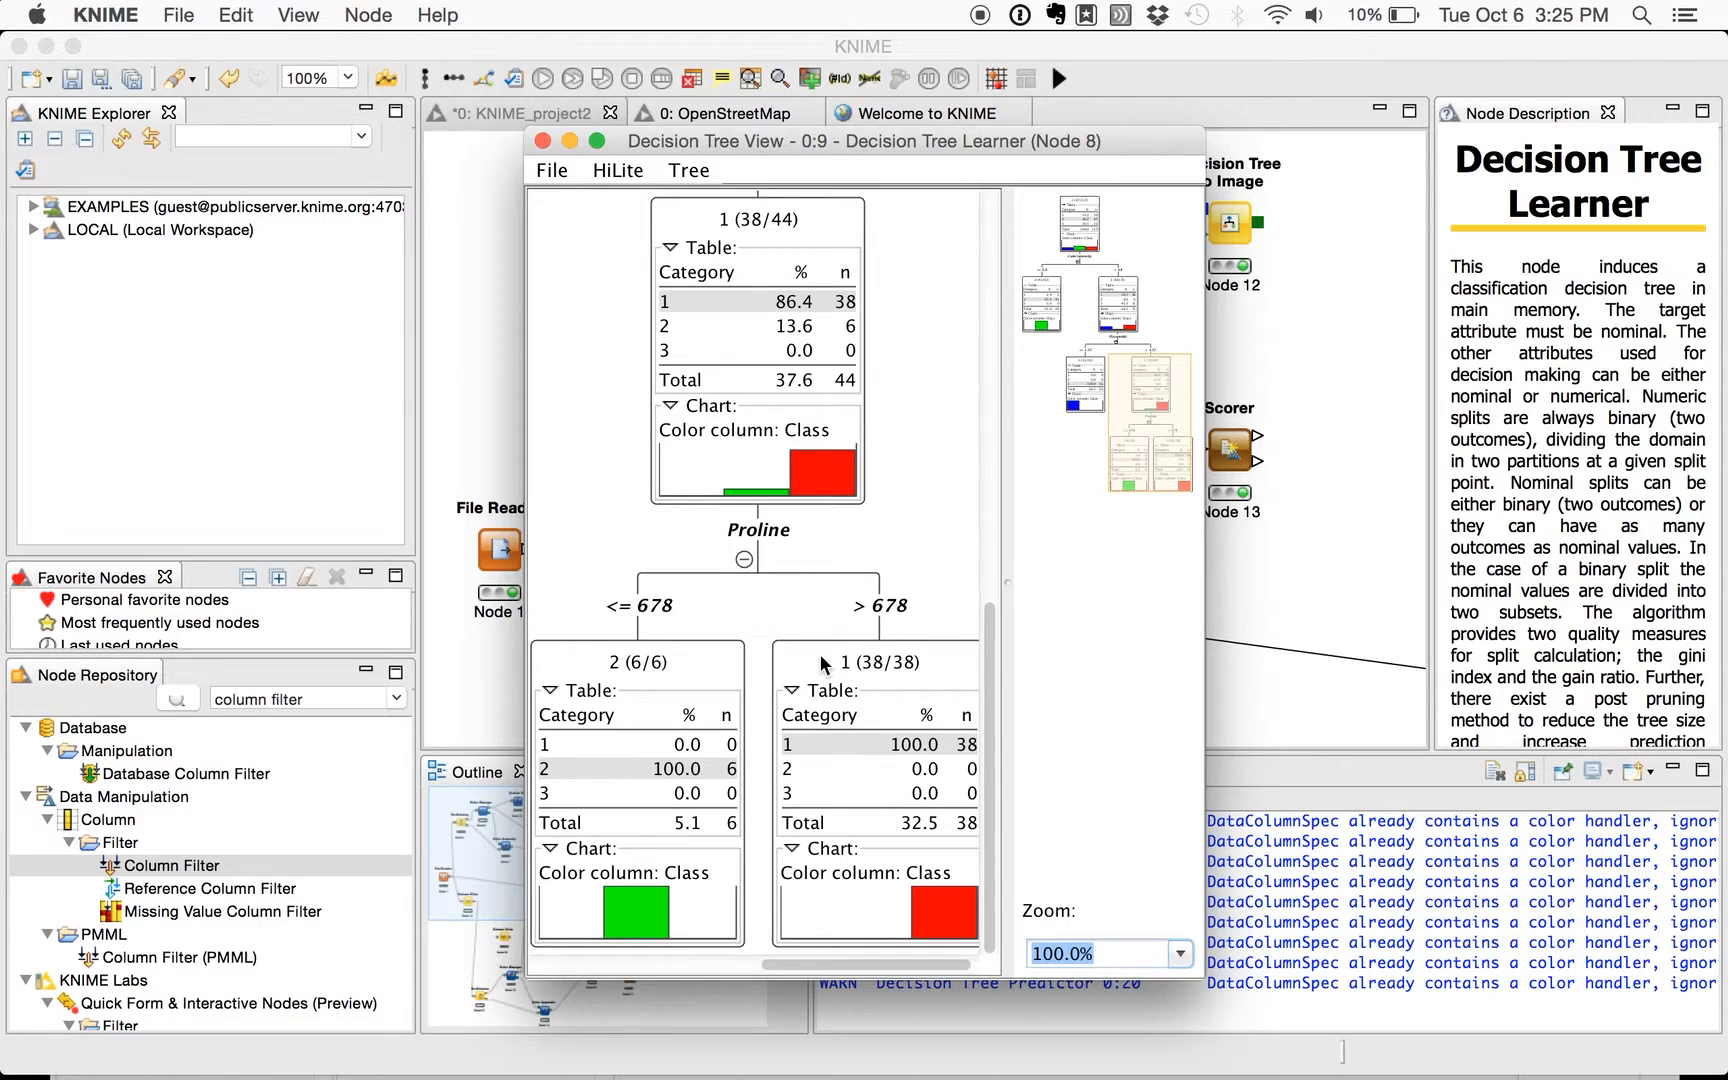
pyautogui.click(541, 142)
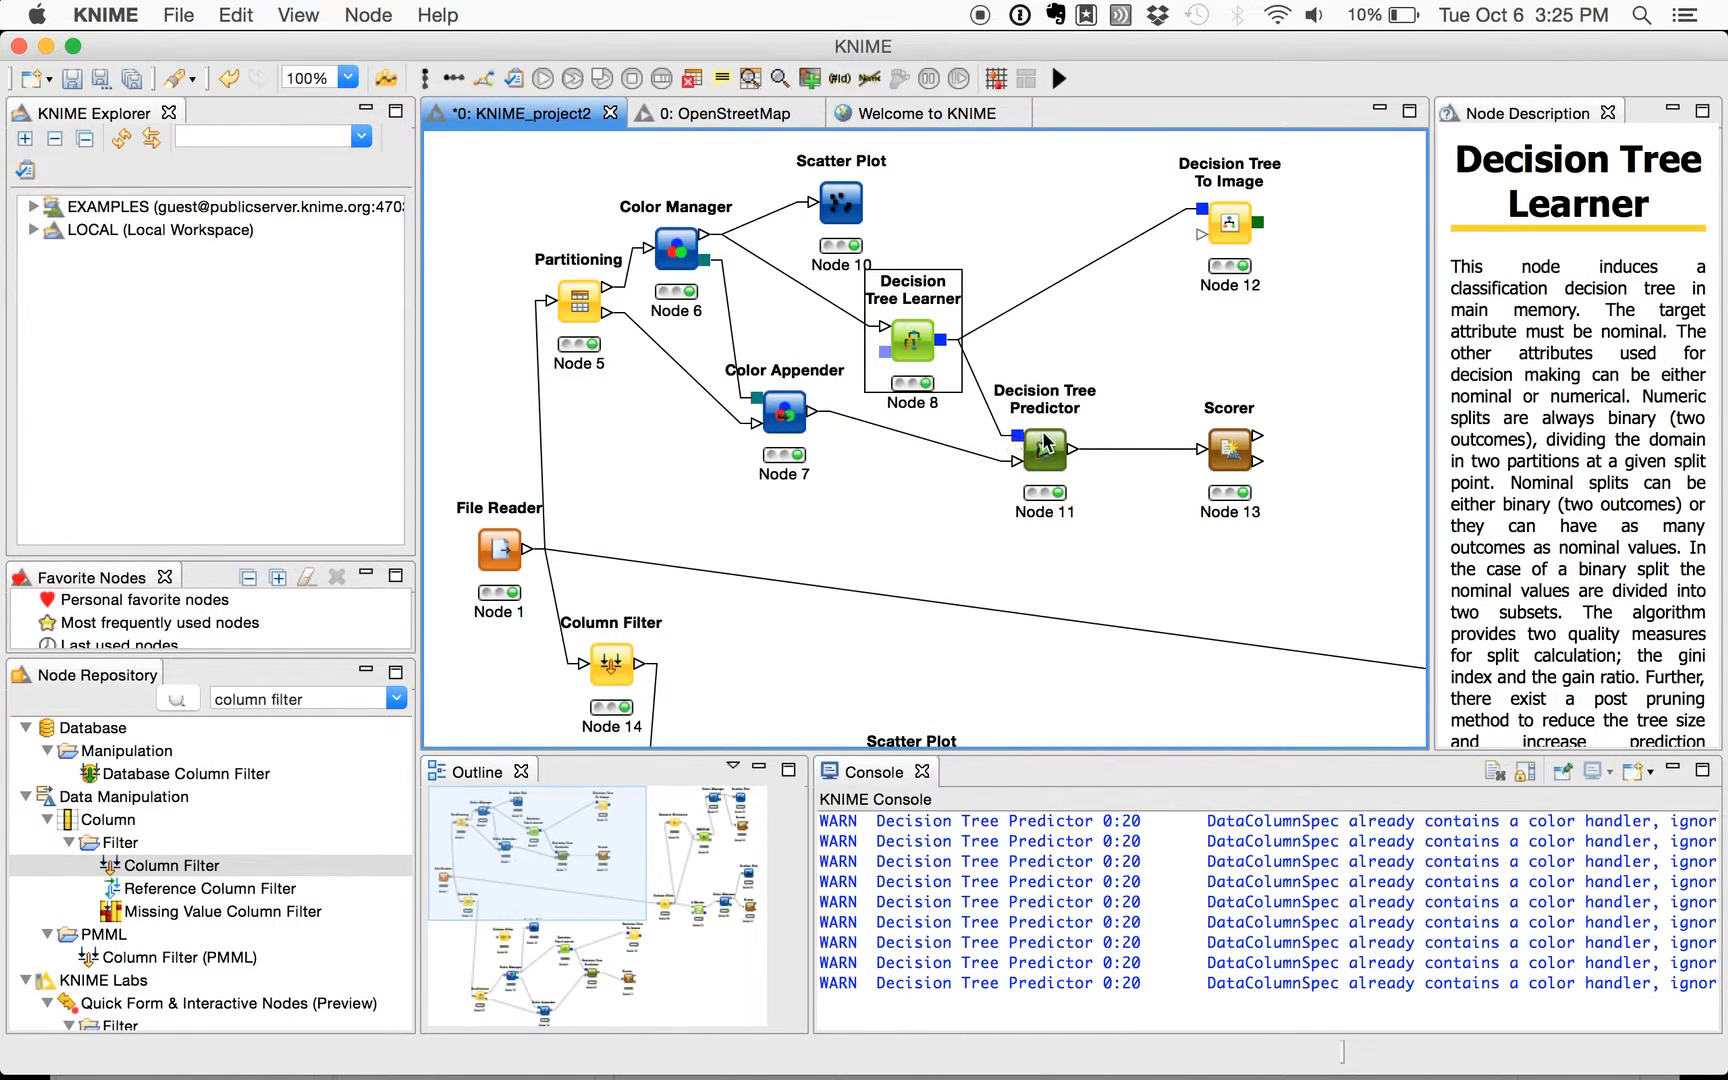
# - Review the Decision Tree Predictor's (Node 11) classification results in the confusion matrix of the connected Scorer (Node 13), and close it
pyautogui.click(1045, 443)
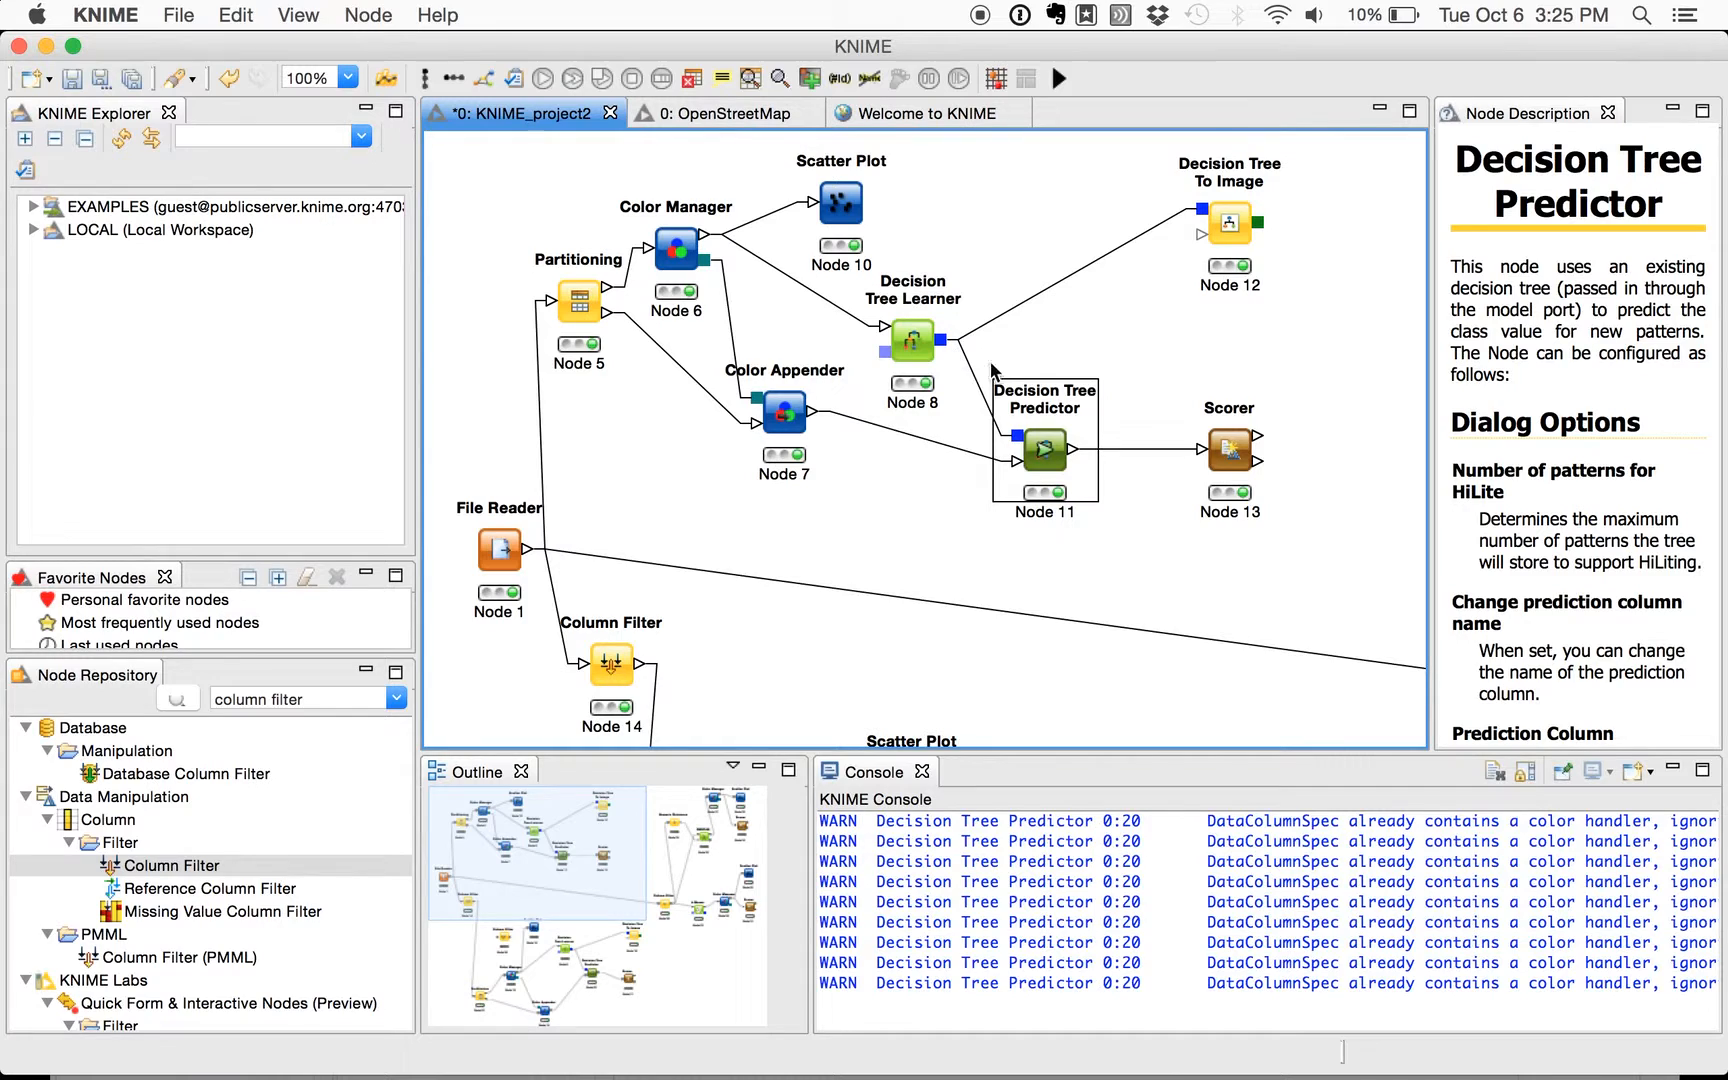
pyautogui.rightClick(1237, 450)
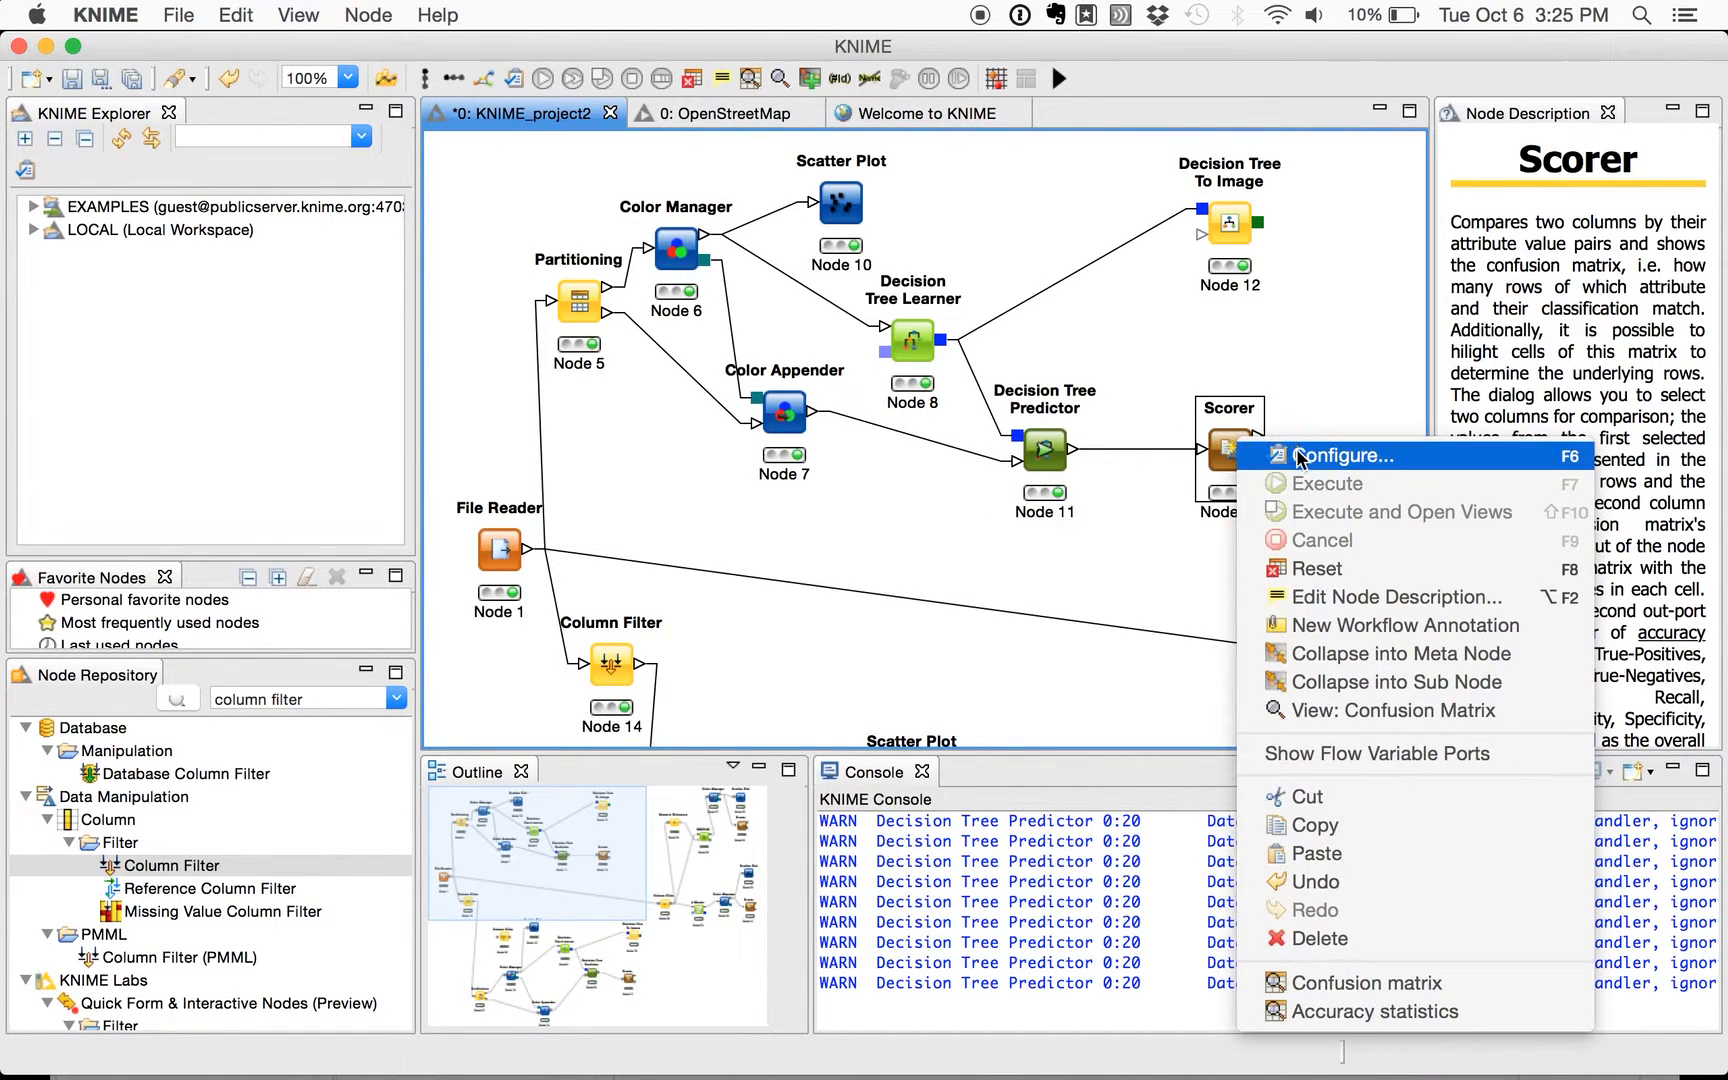
pyautogui.click(1355, 714)
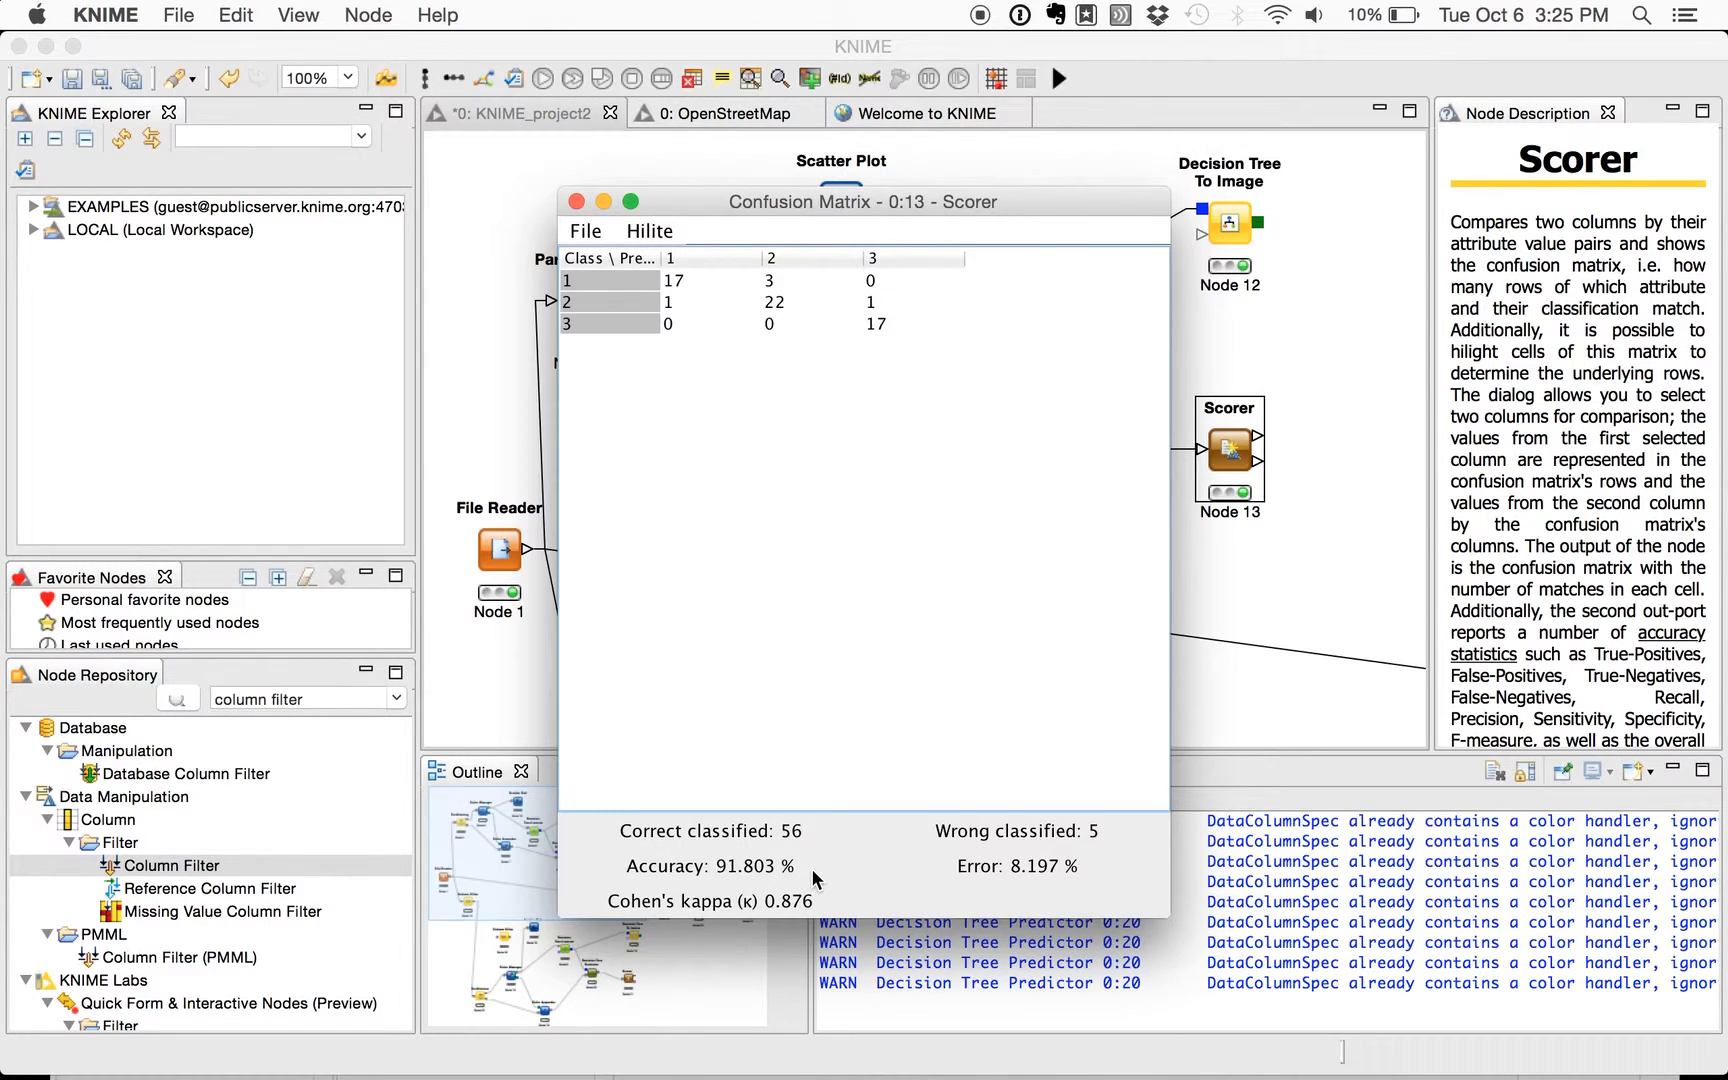
pyautogui.click(576, 202)
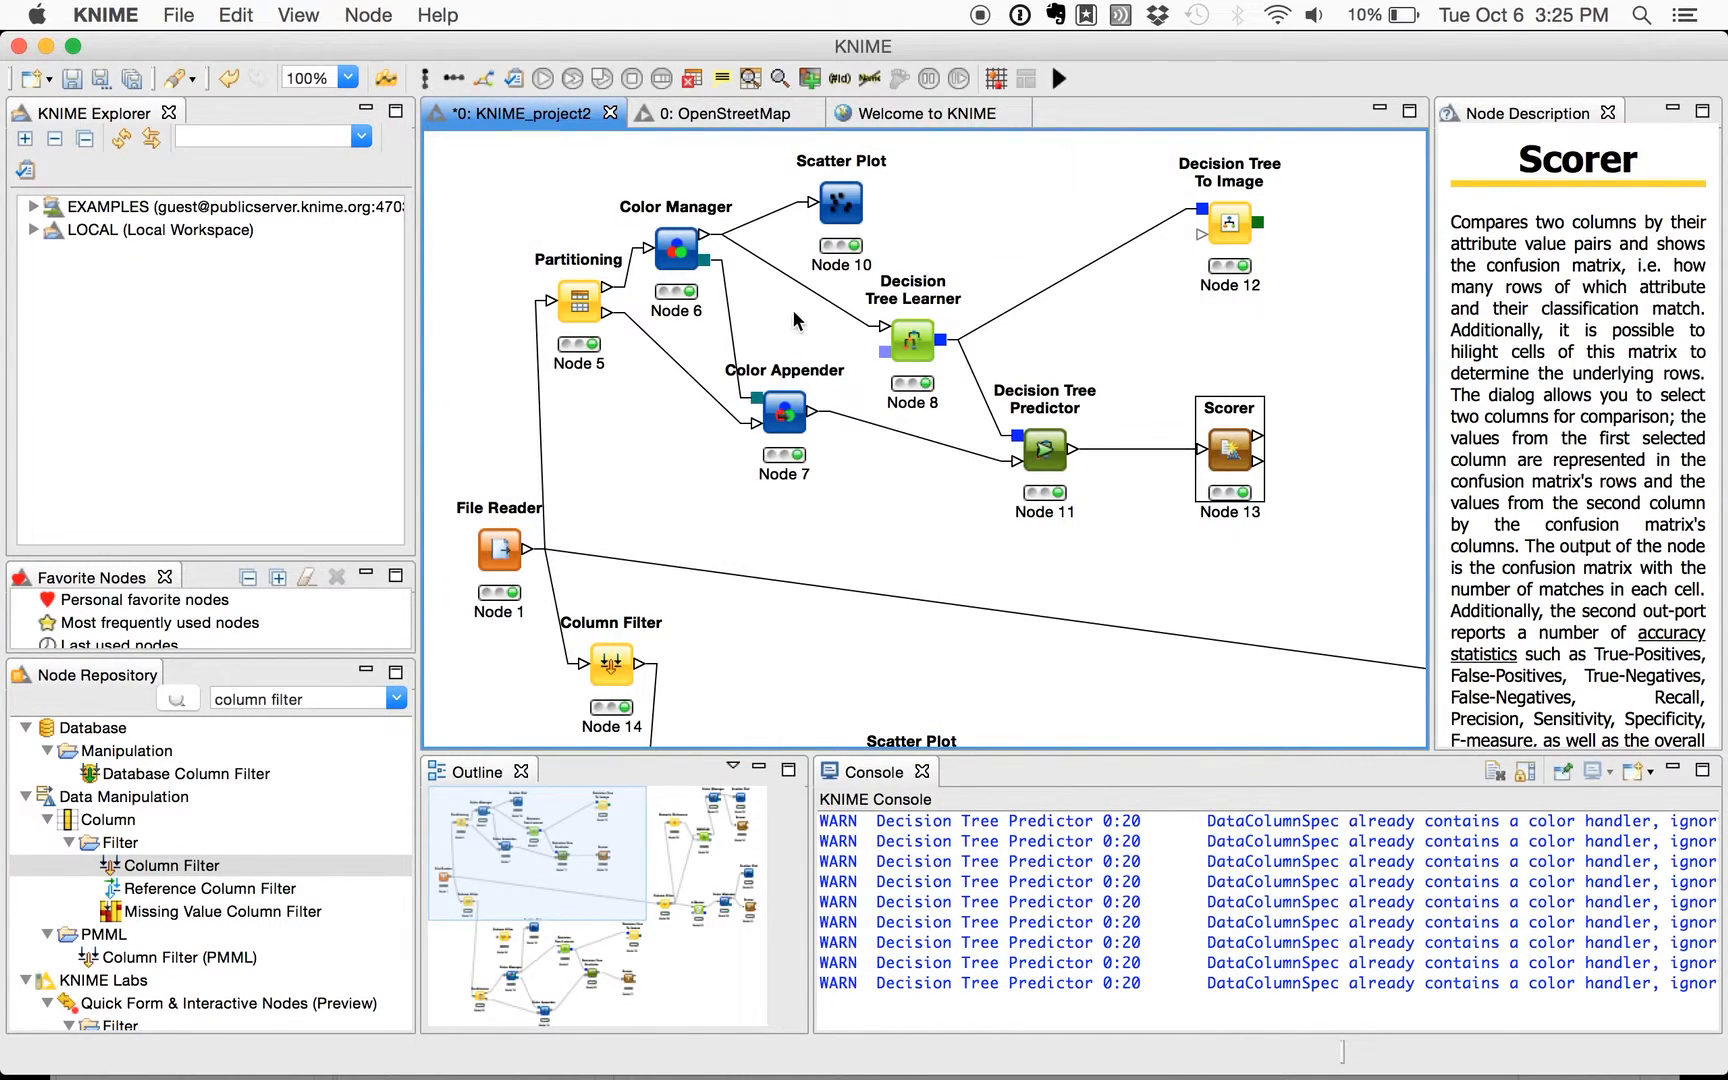
# - Reopen the full Decision Tree View of the learner connected to Node 11 to recheck its top split, and close it
pyautogui.click(916, 345)
pyautogui.rightClick(916, 345)
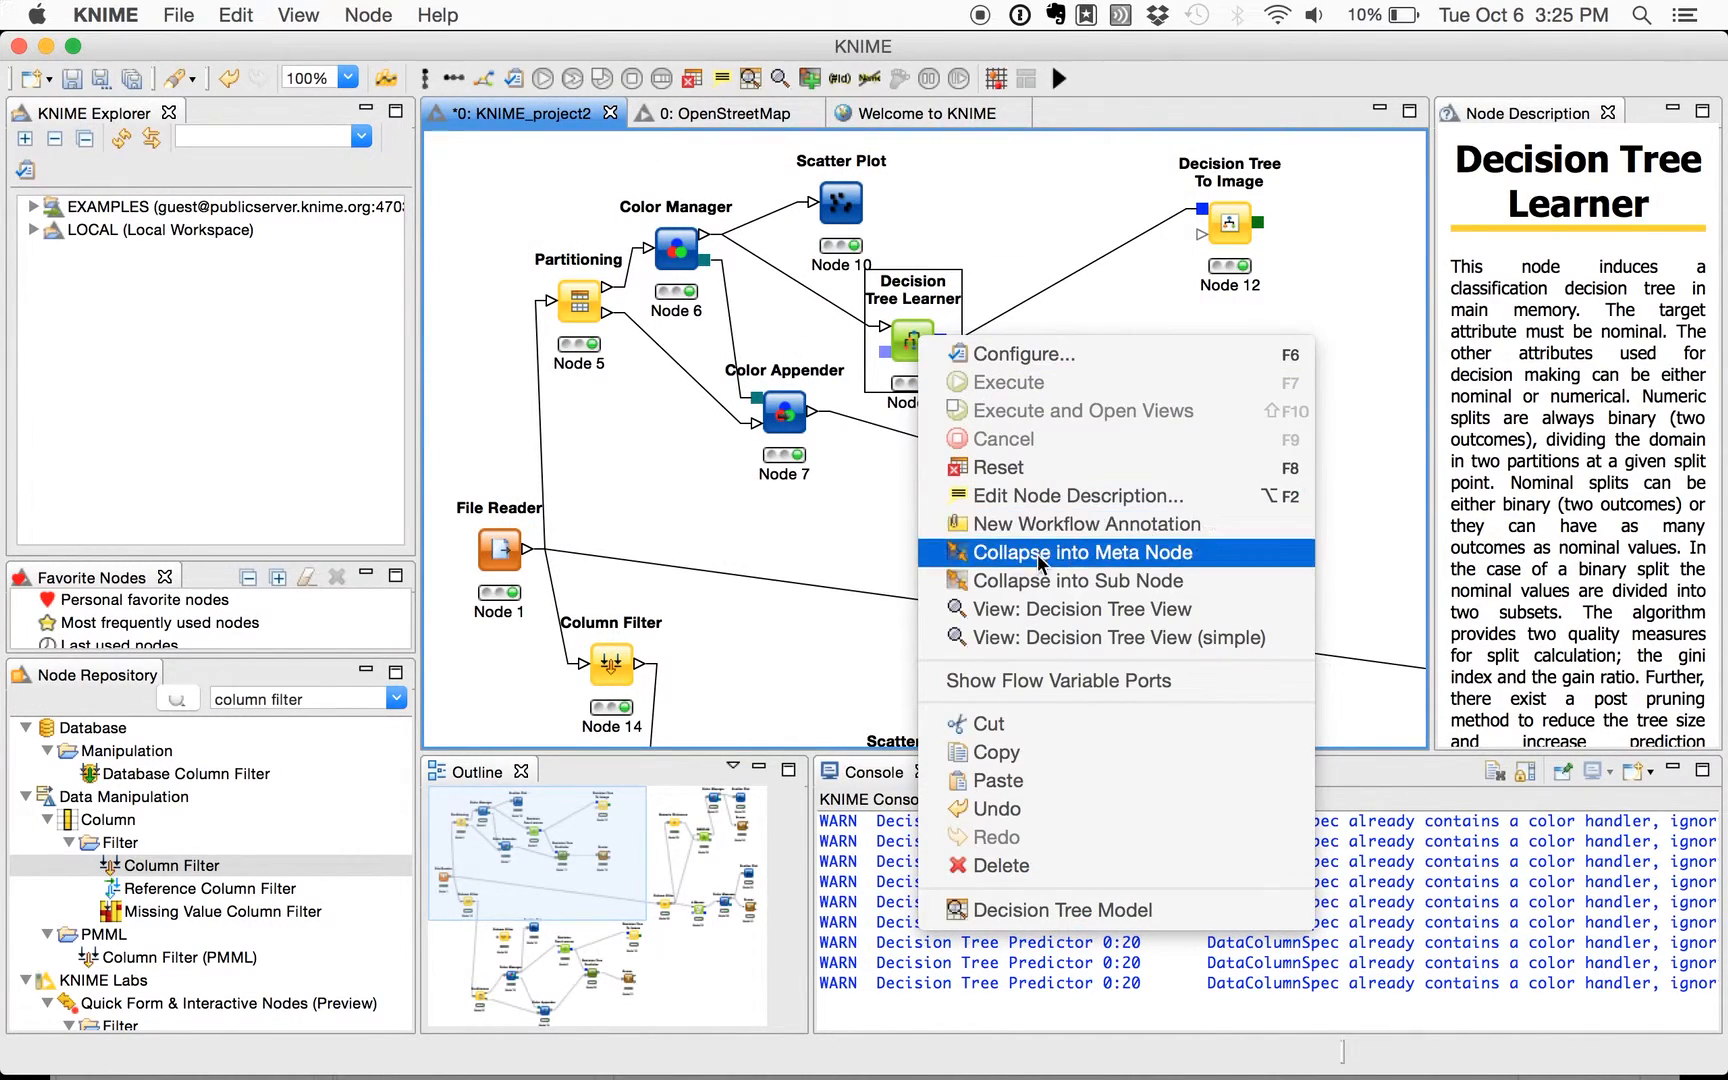
pyautogui.click(1056, 612)
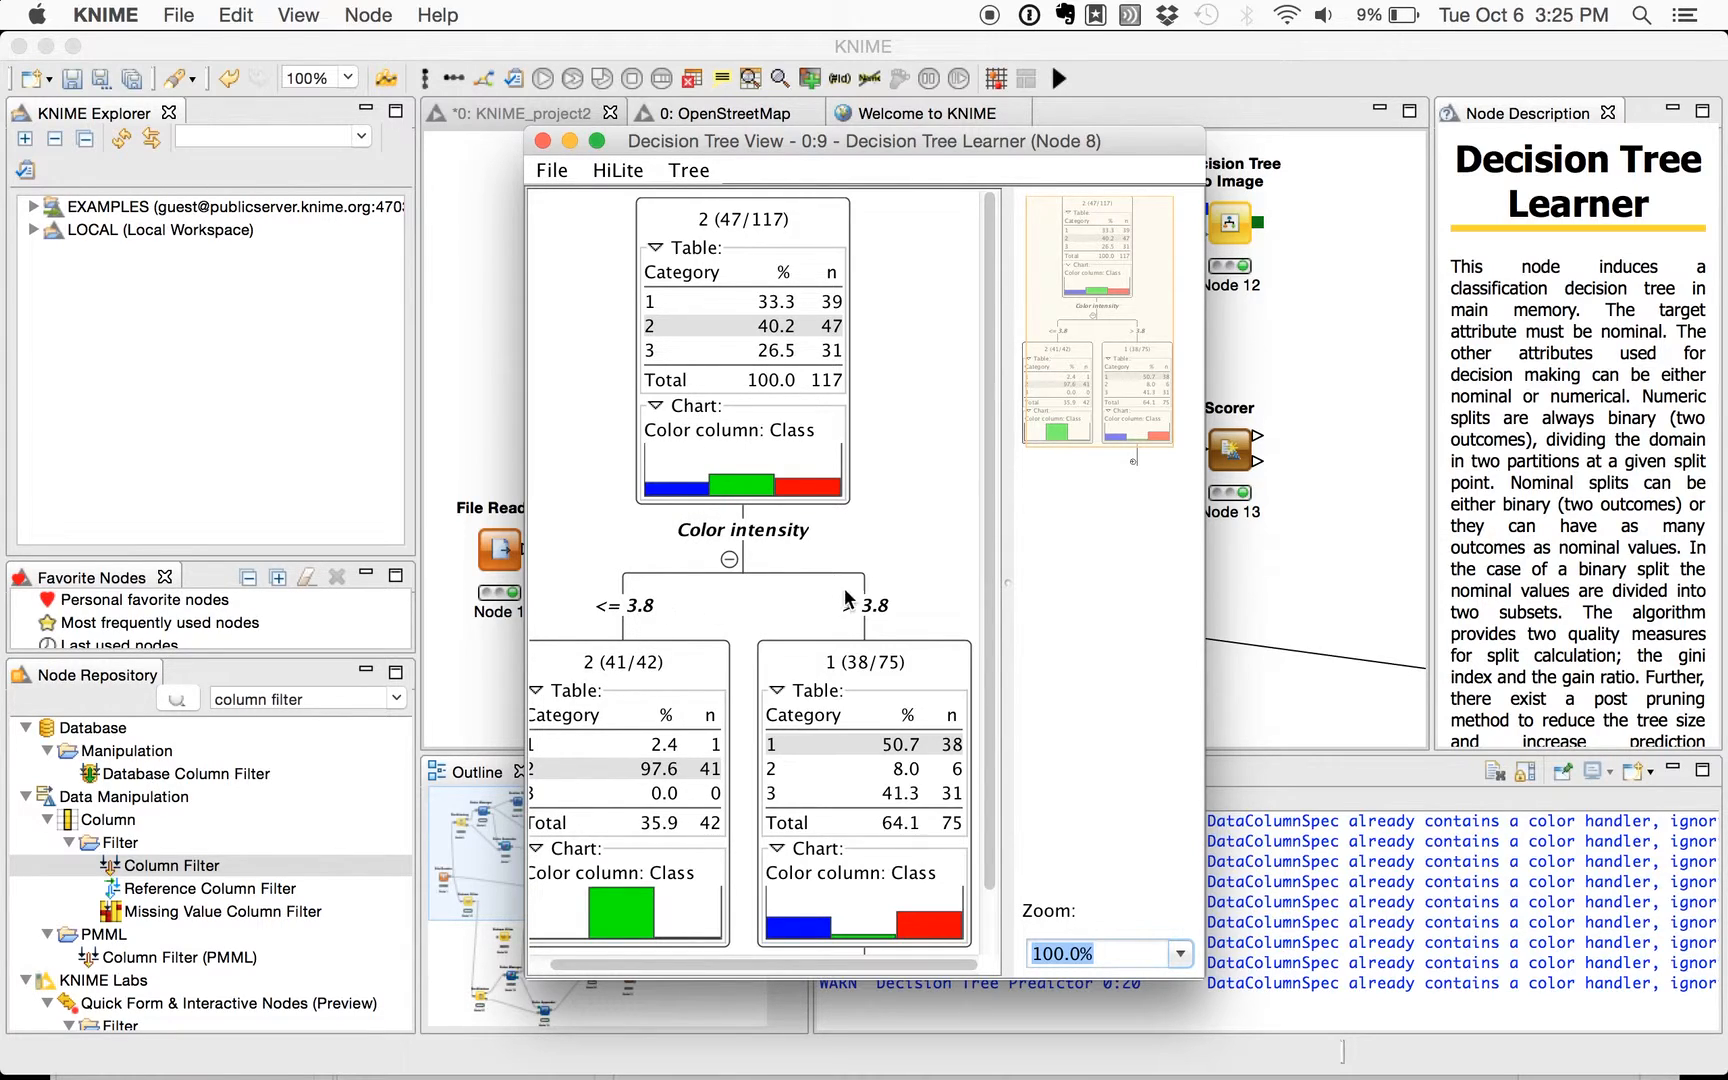
pyautogui.click(543, 141)
# - Delete the unconnected Column Filter node (Node 36) from the lower decision tree branch
pyautogui.scroll(-10, 636, 458)
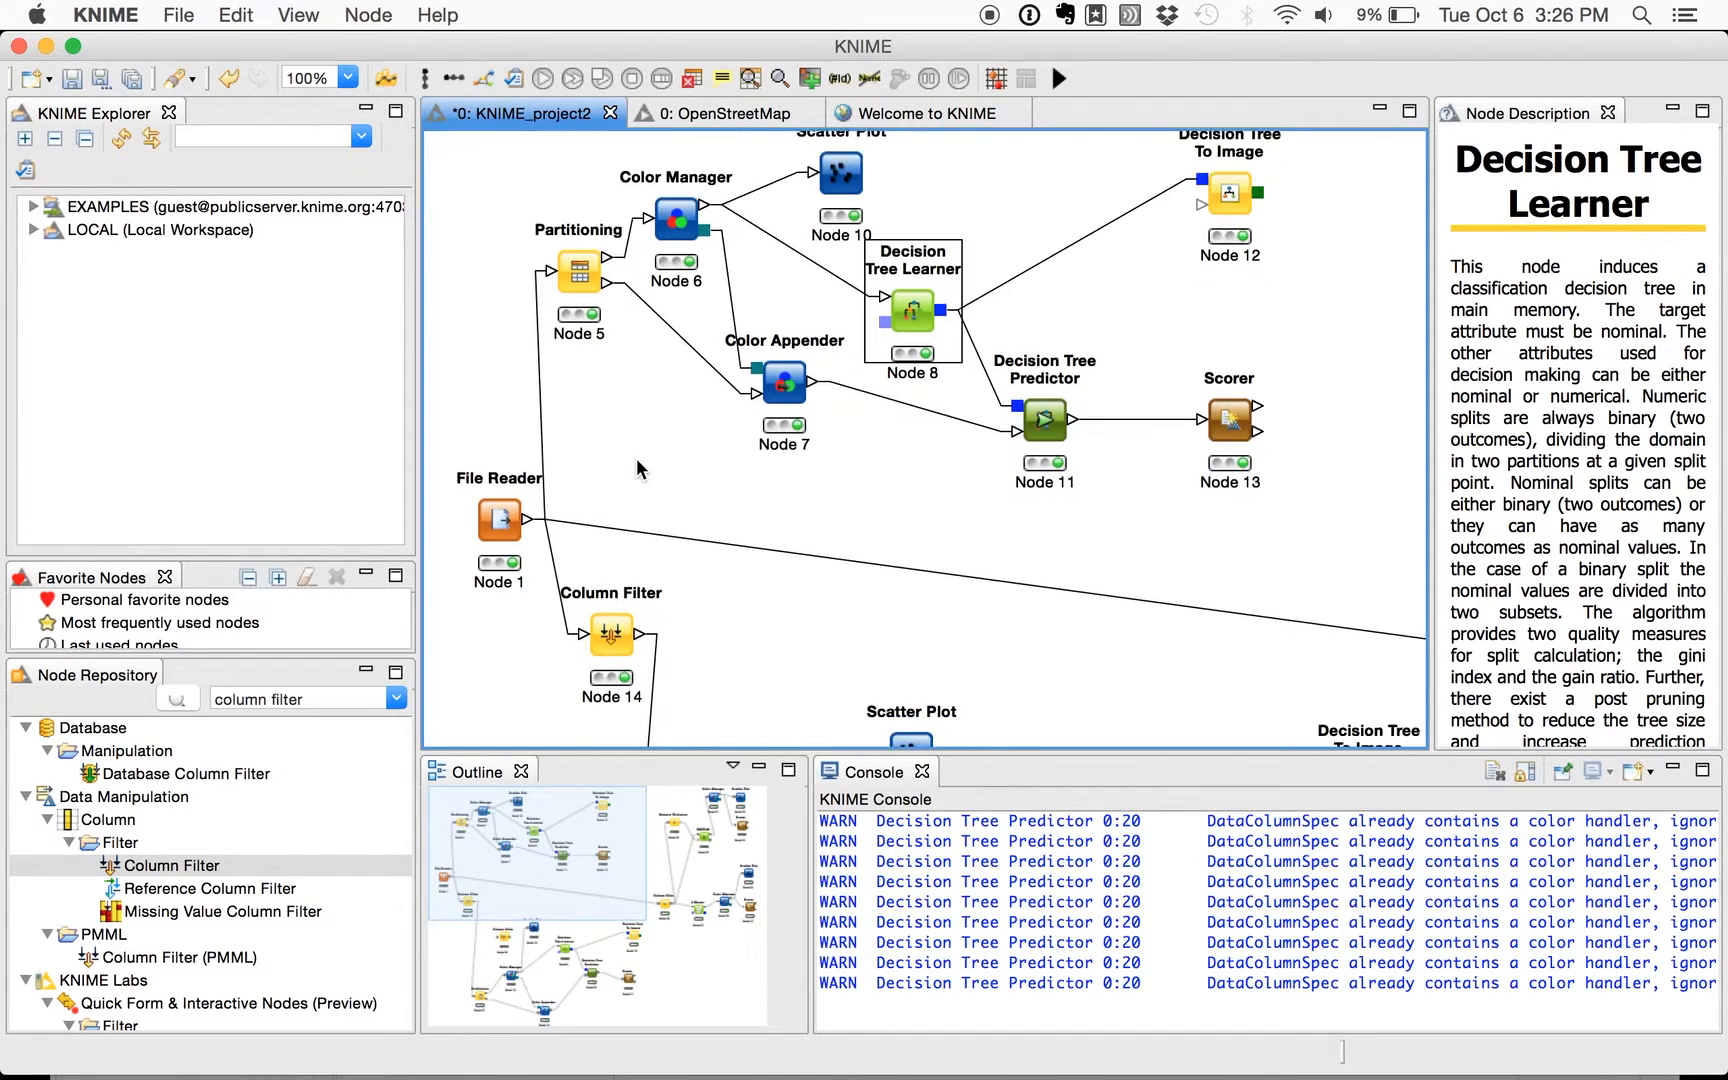
pyautogui.click(596, 347)
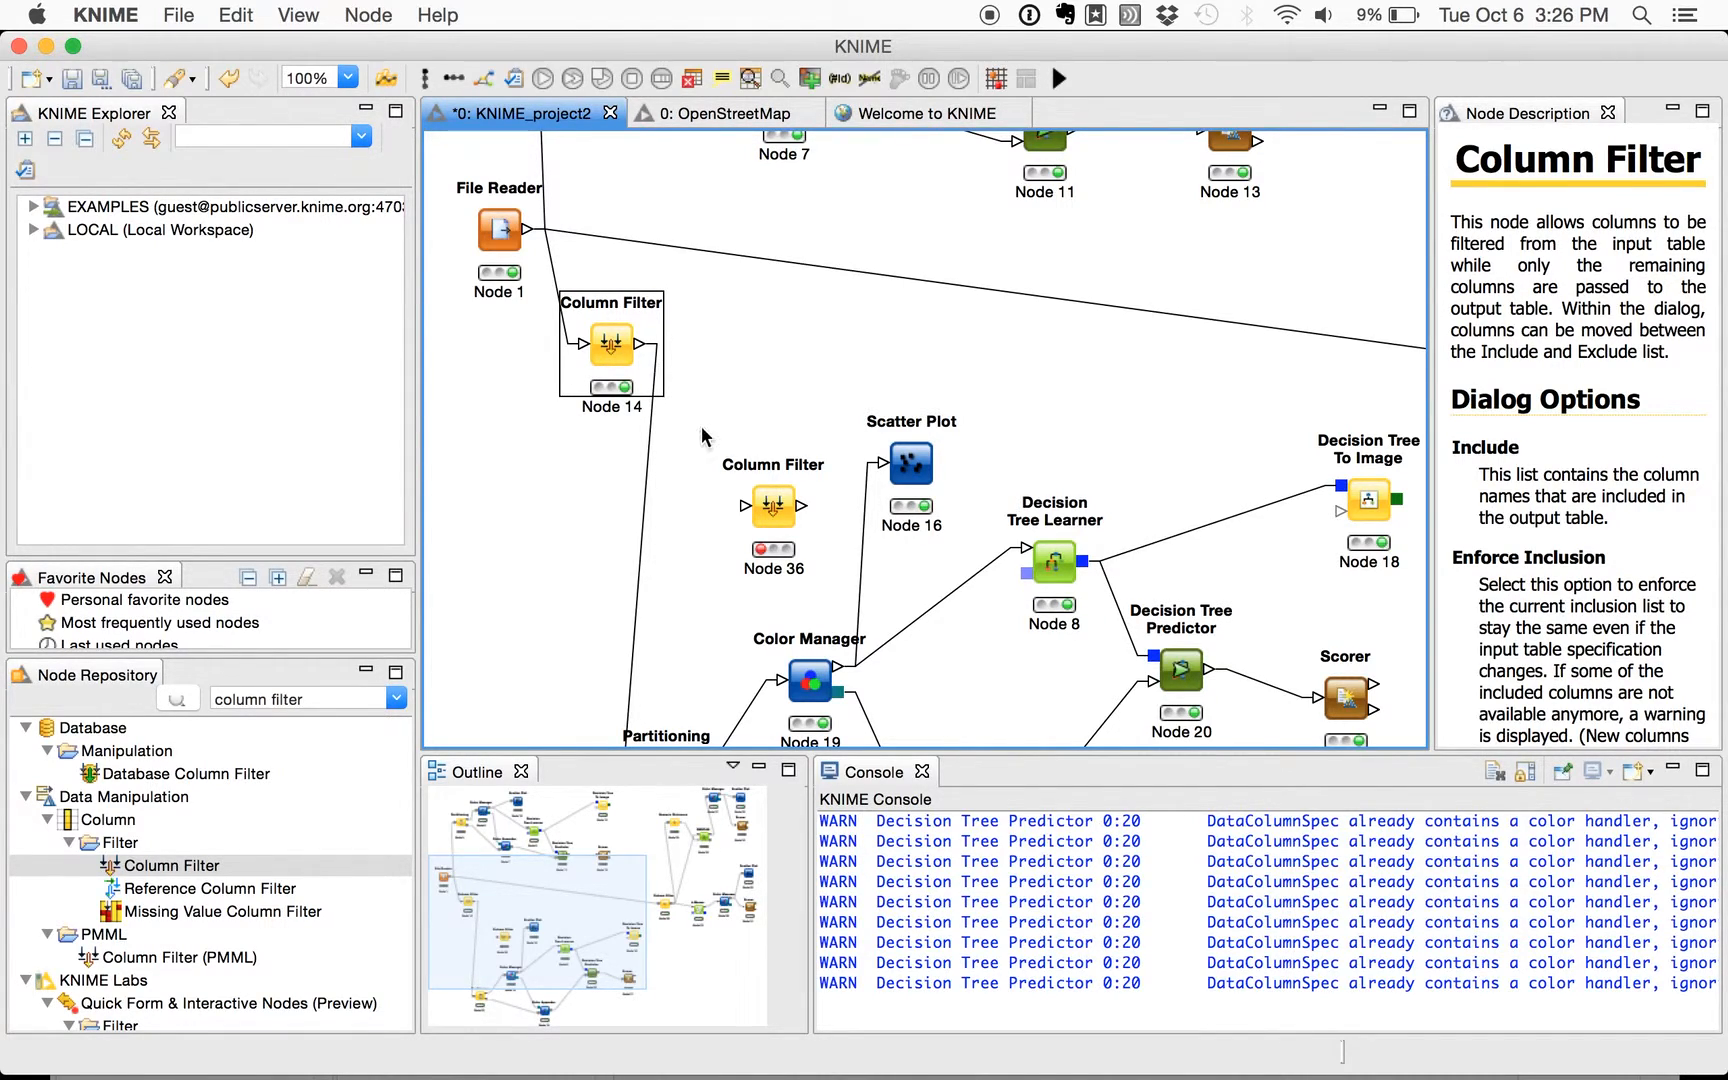
pyautogui.scroll(-3, 706, 440)
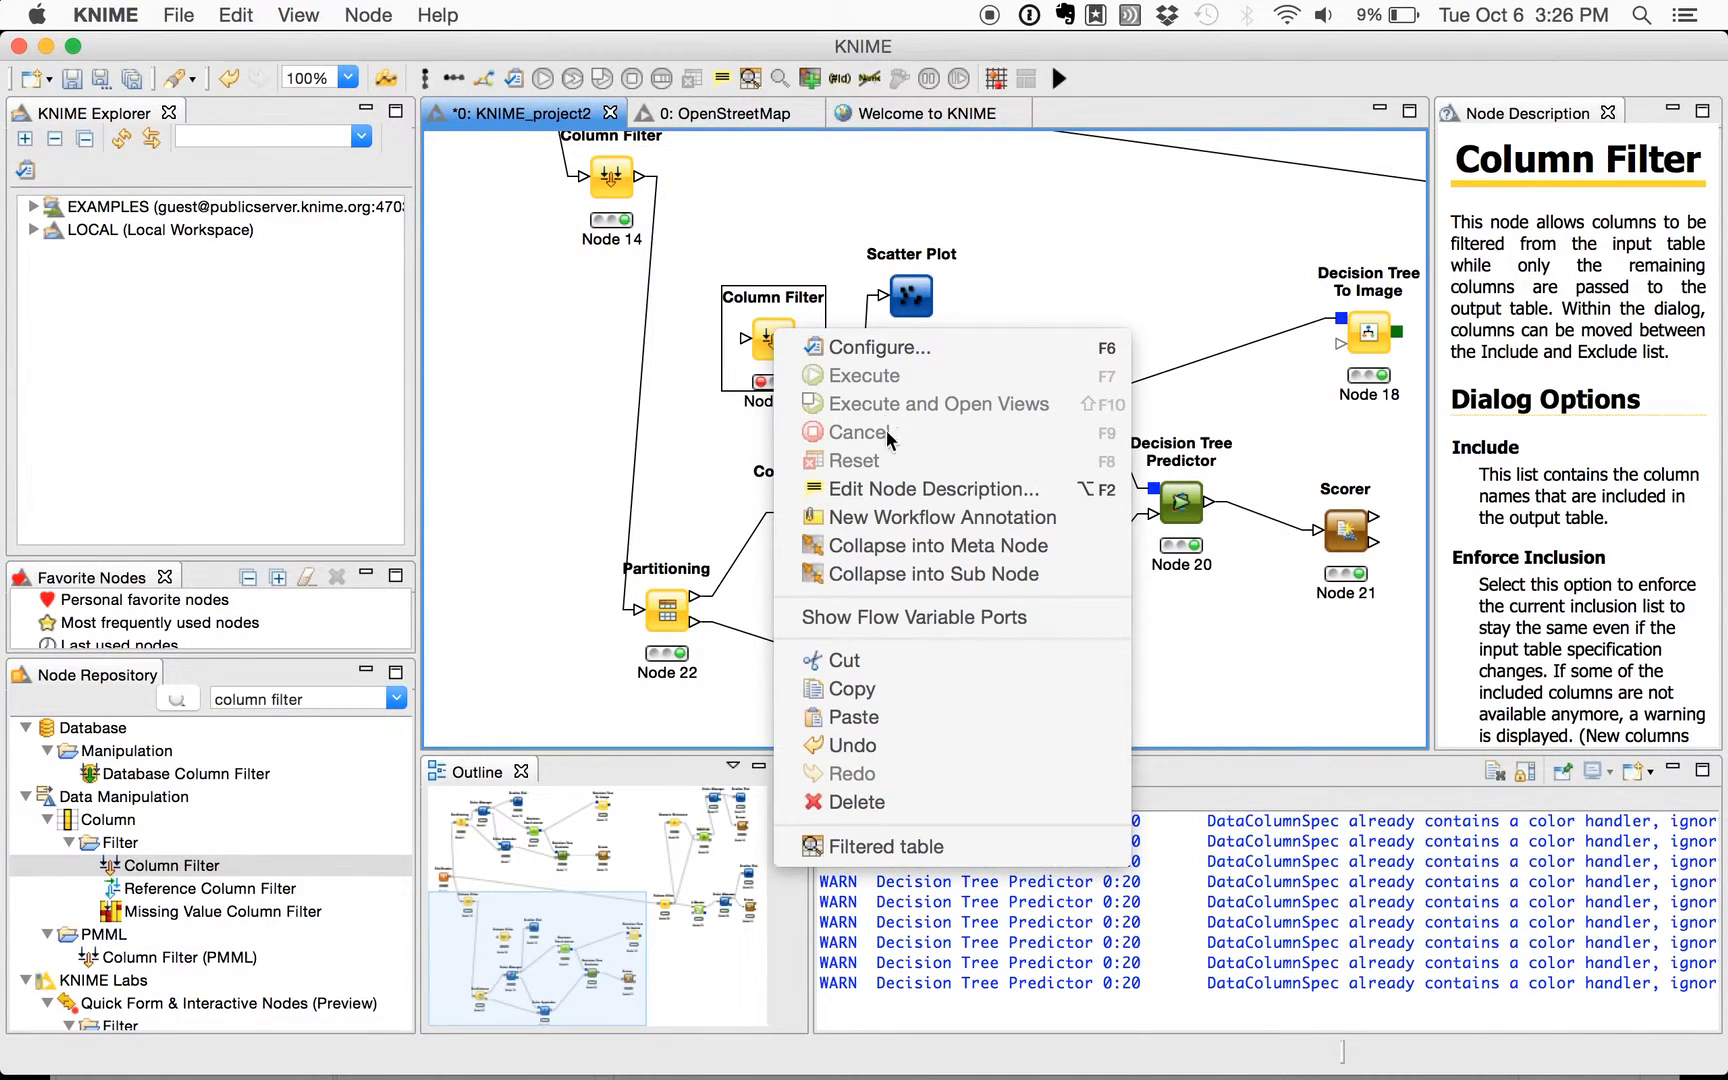
pyautogui.click(845, 801)
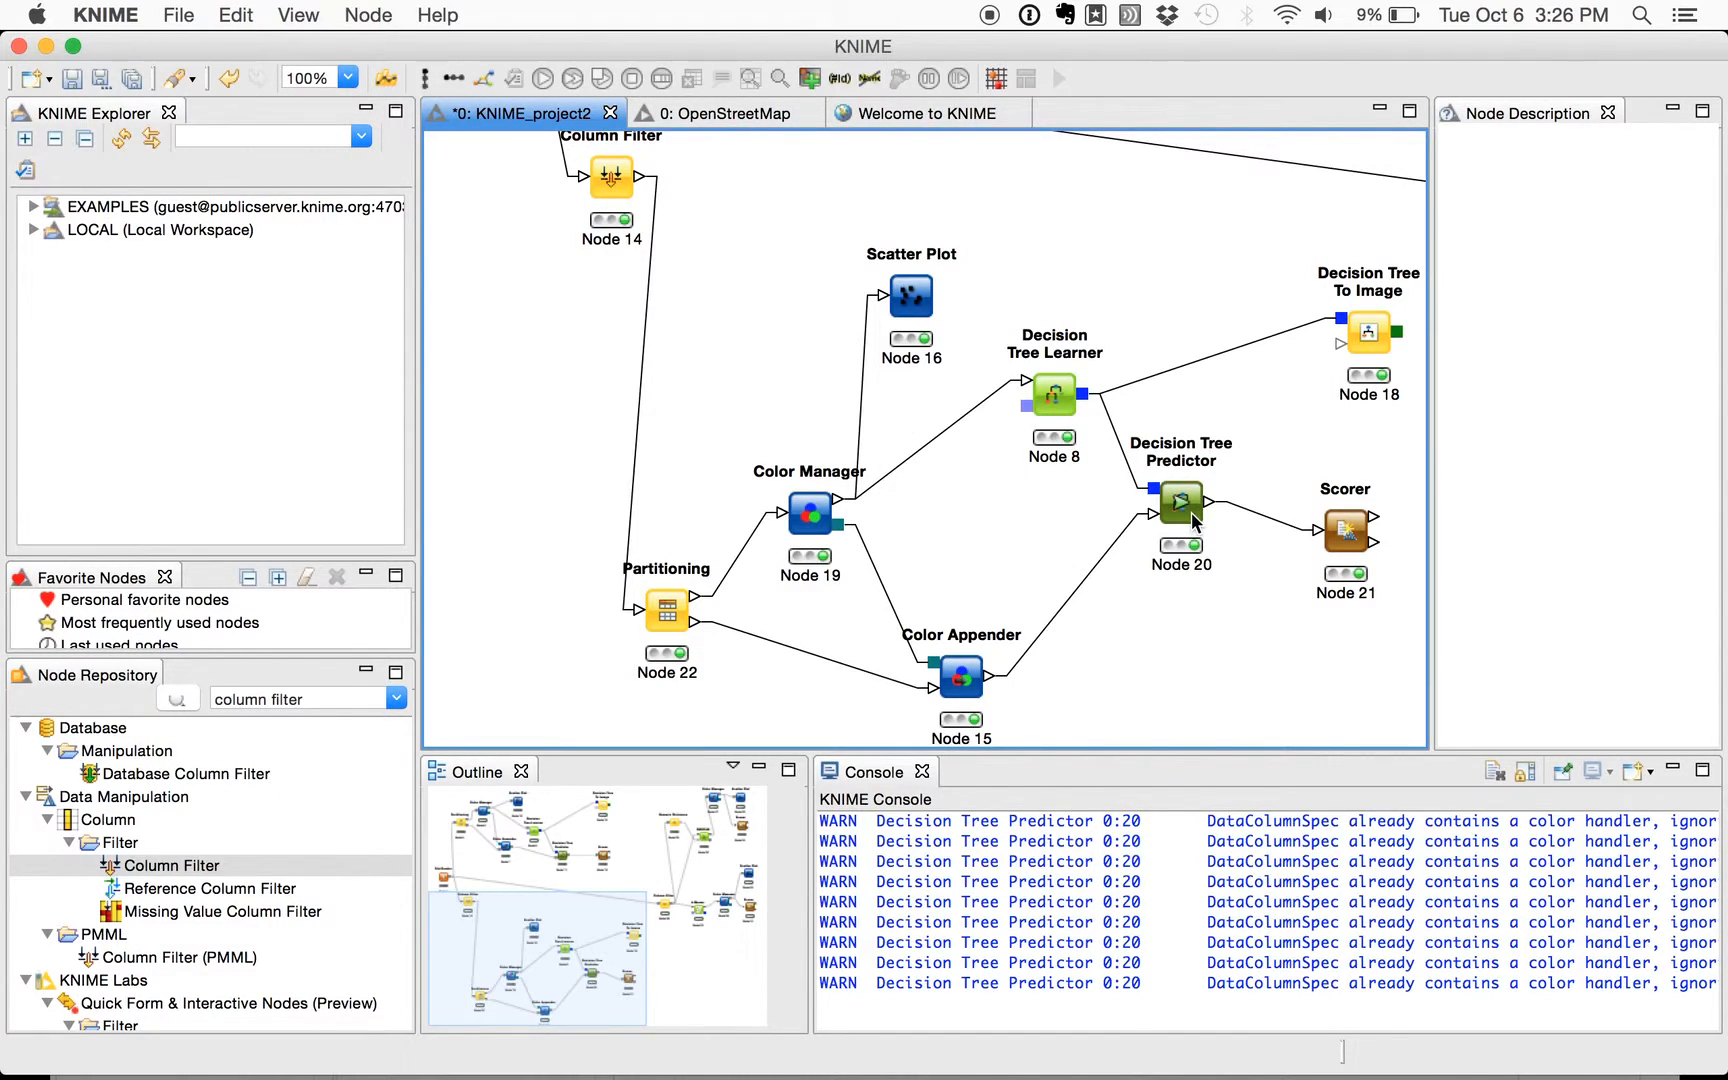
# - Examine the confusion matrix of the Scorer (Node 21) in the column-filtered decision tree branch, and close it
pyautogui.hscroll(10, 1242, 556)
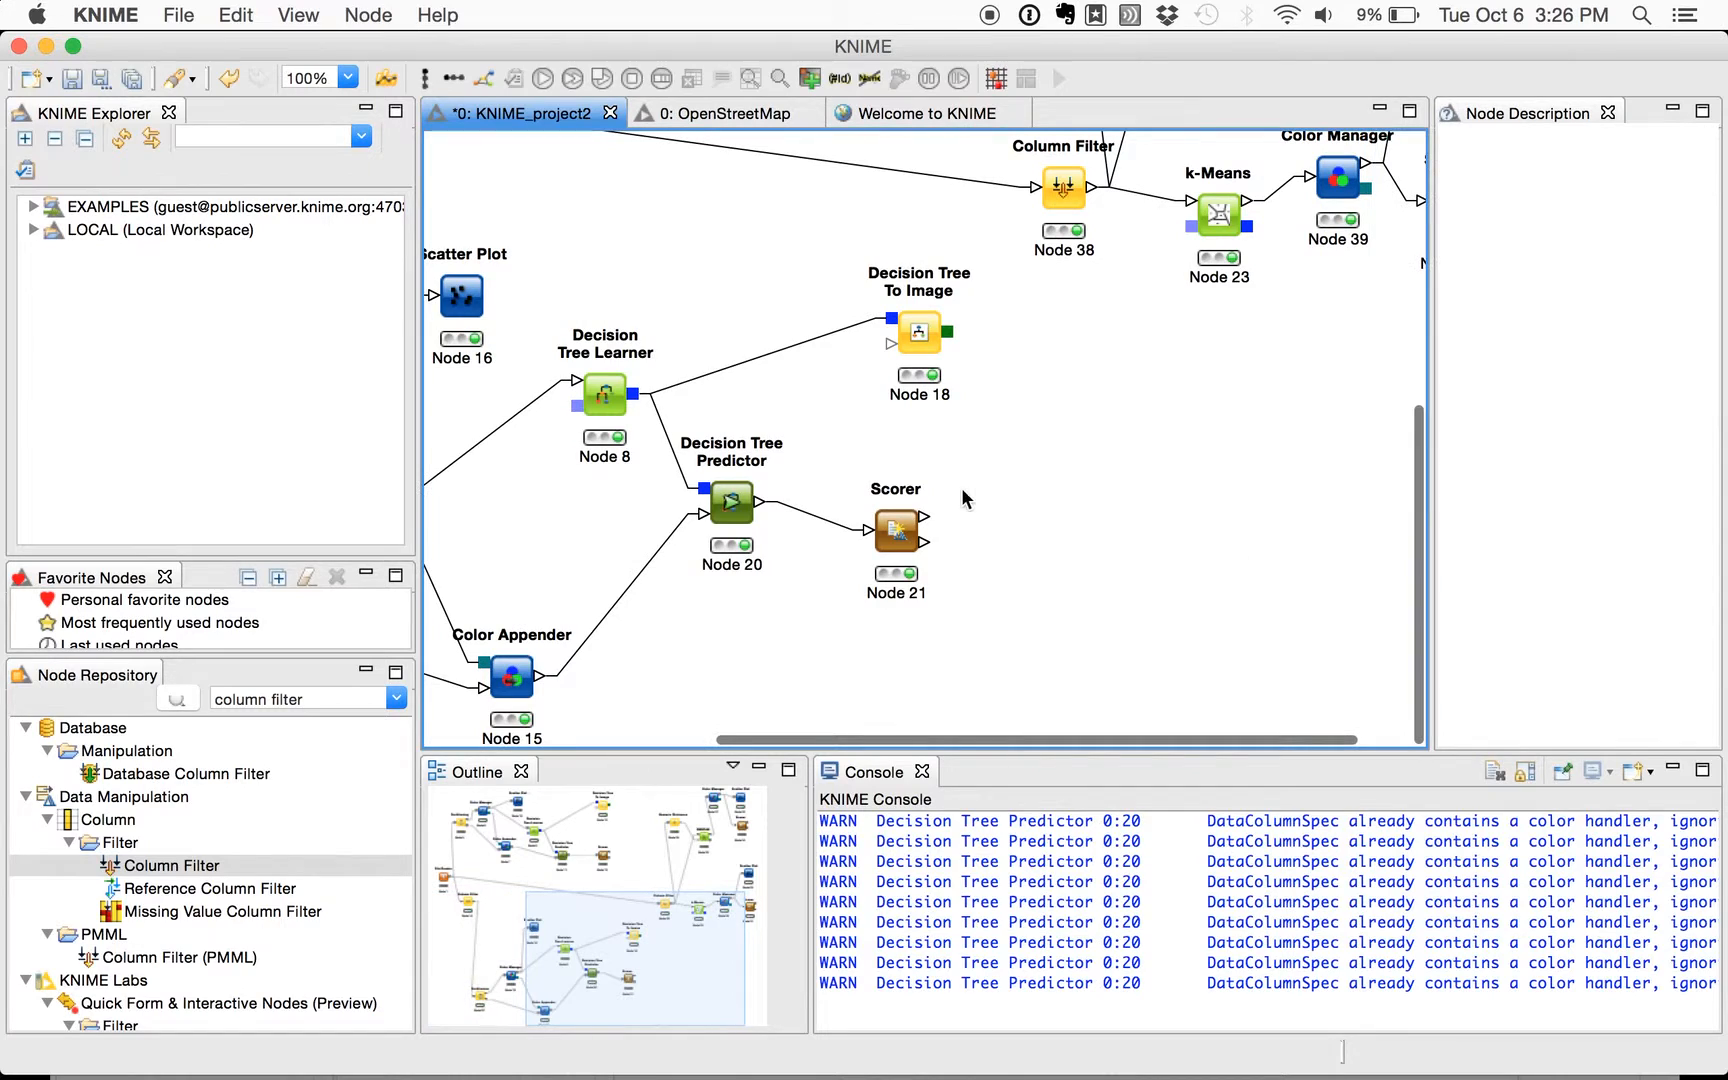
pyautogui.click(883, 525)
pyautogui.rightClick(883, 525)
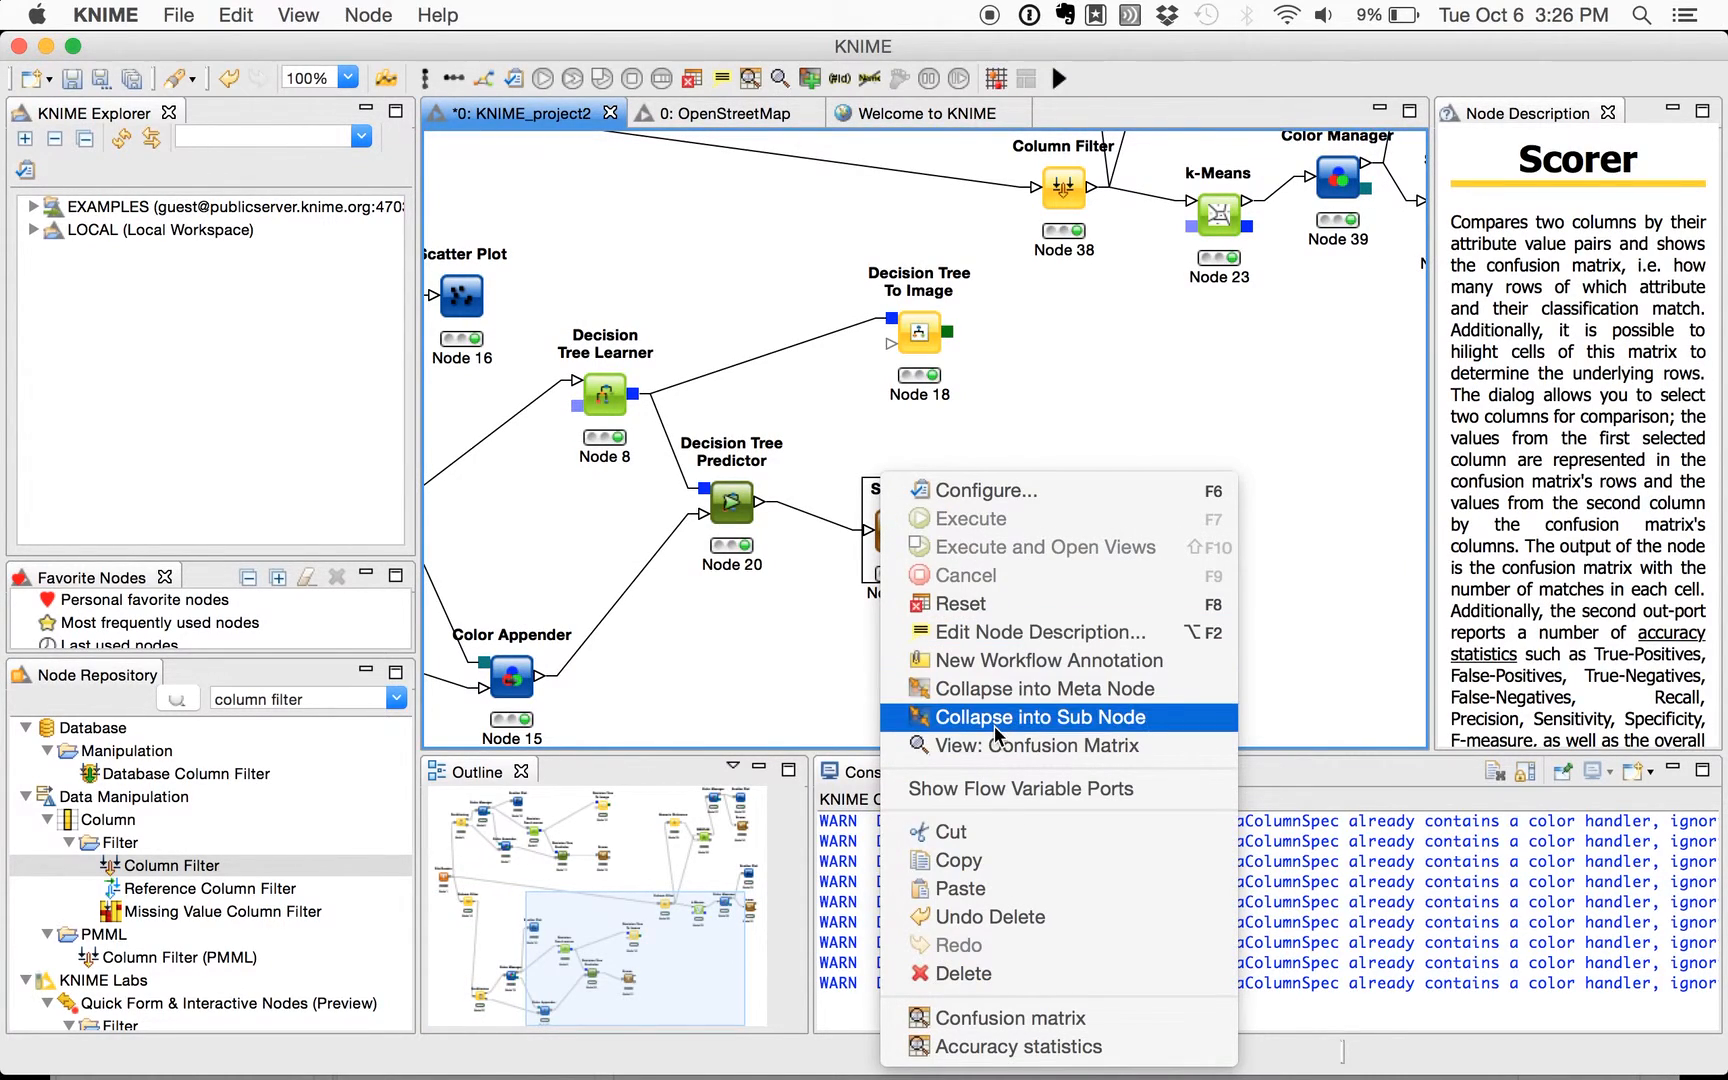
pyautogui.click(1009, 757)
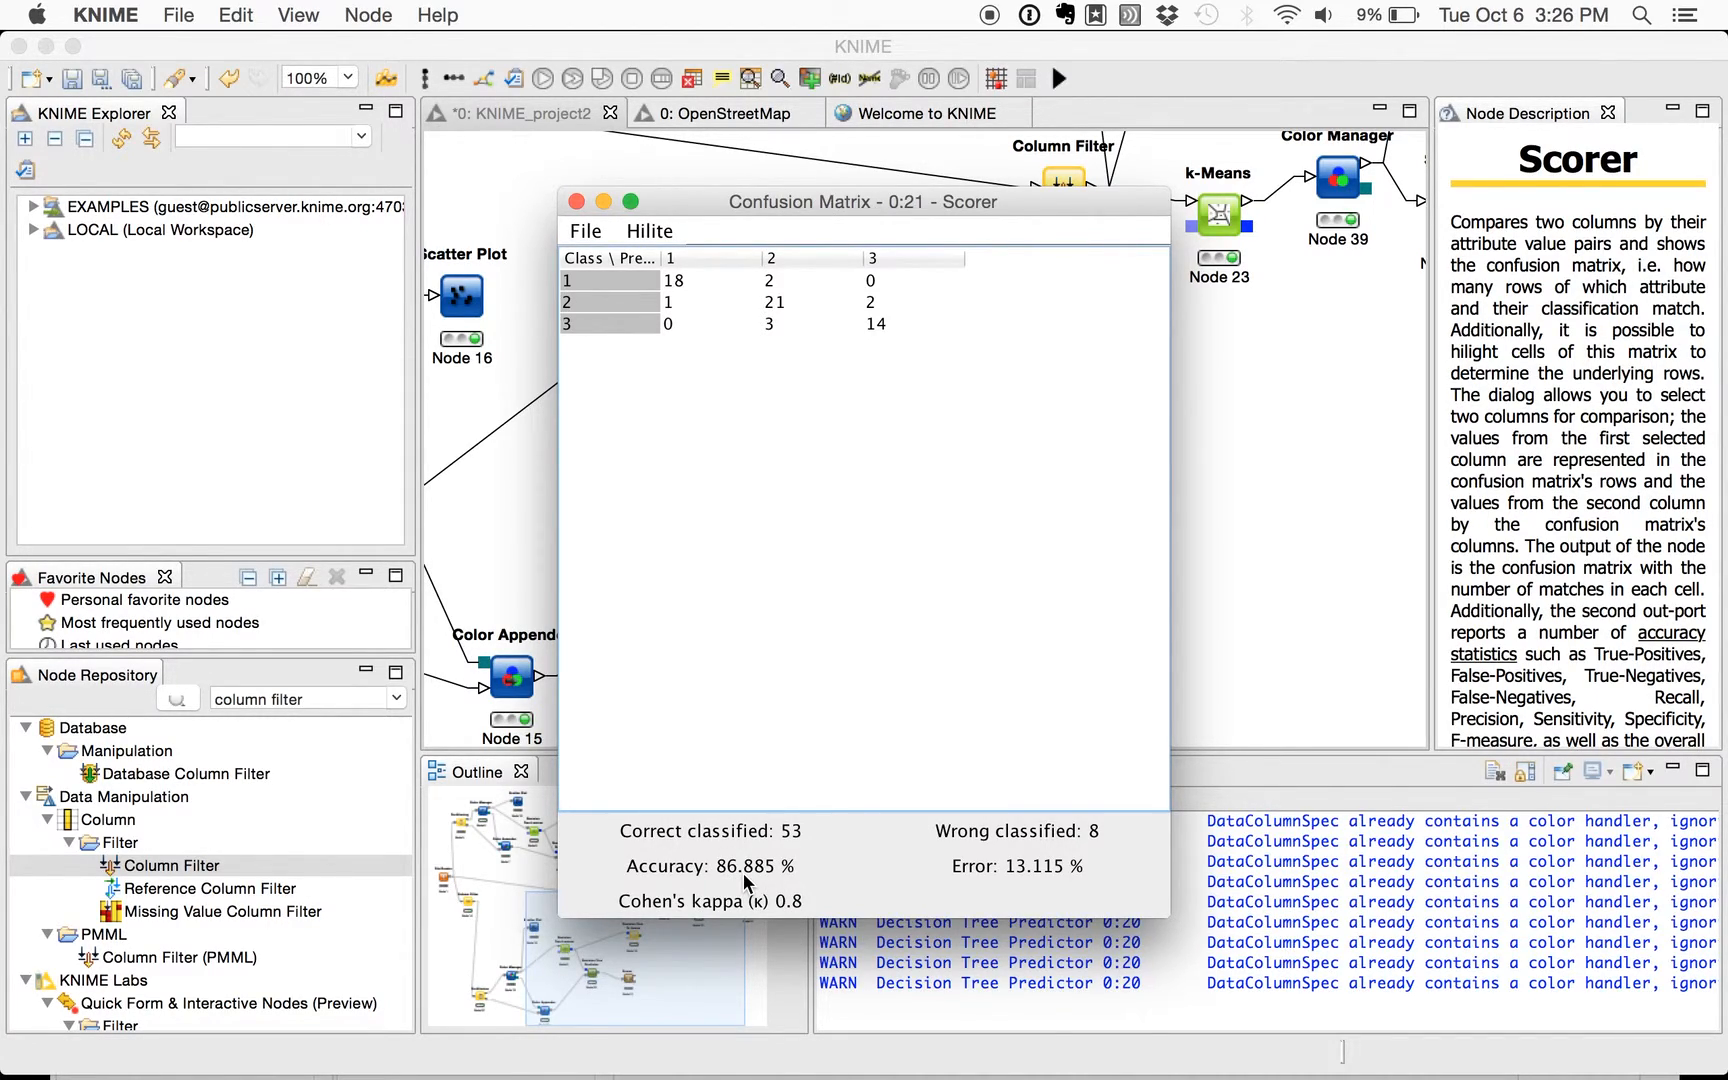
pyautogui.click(578, 203)
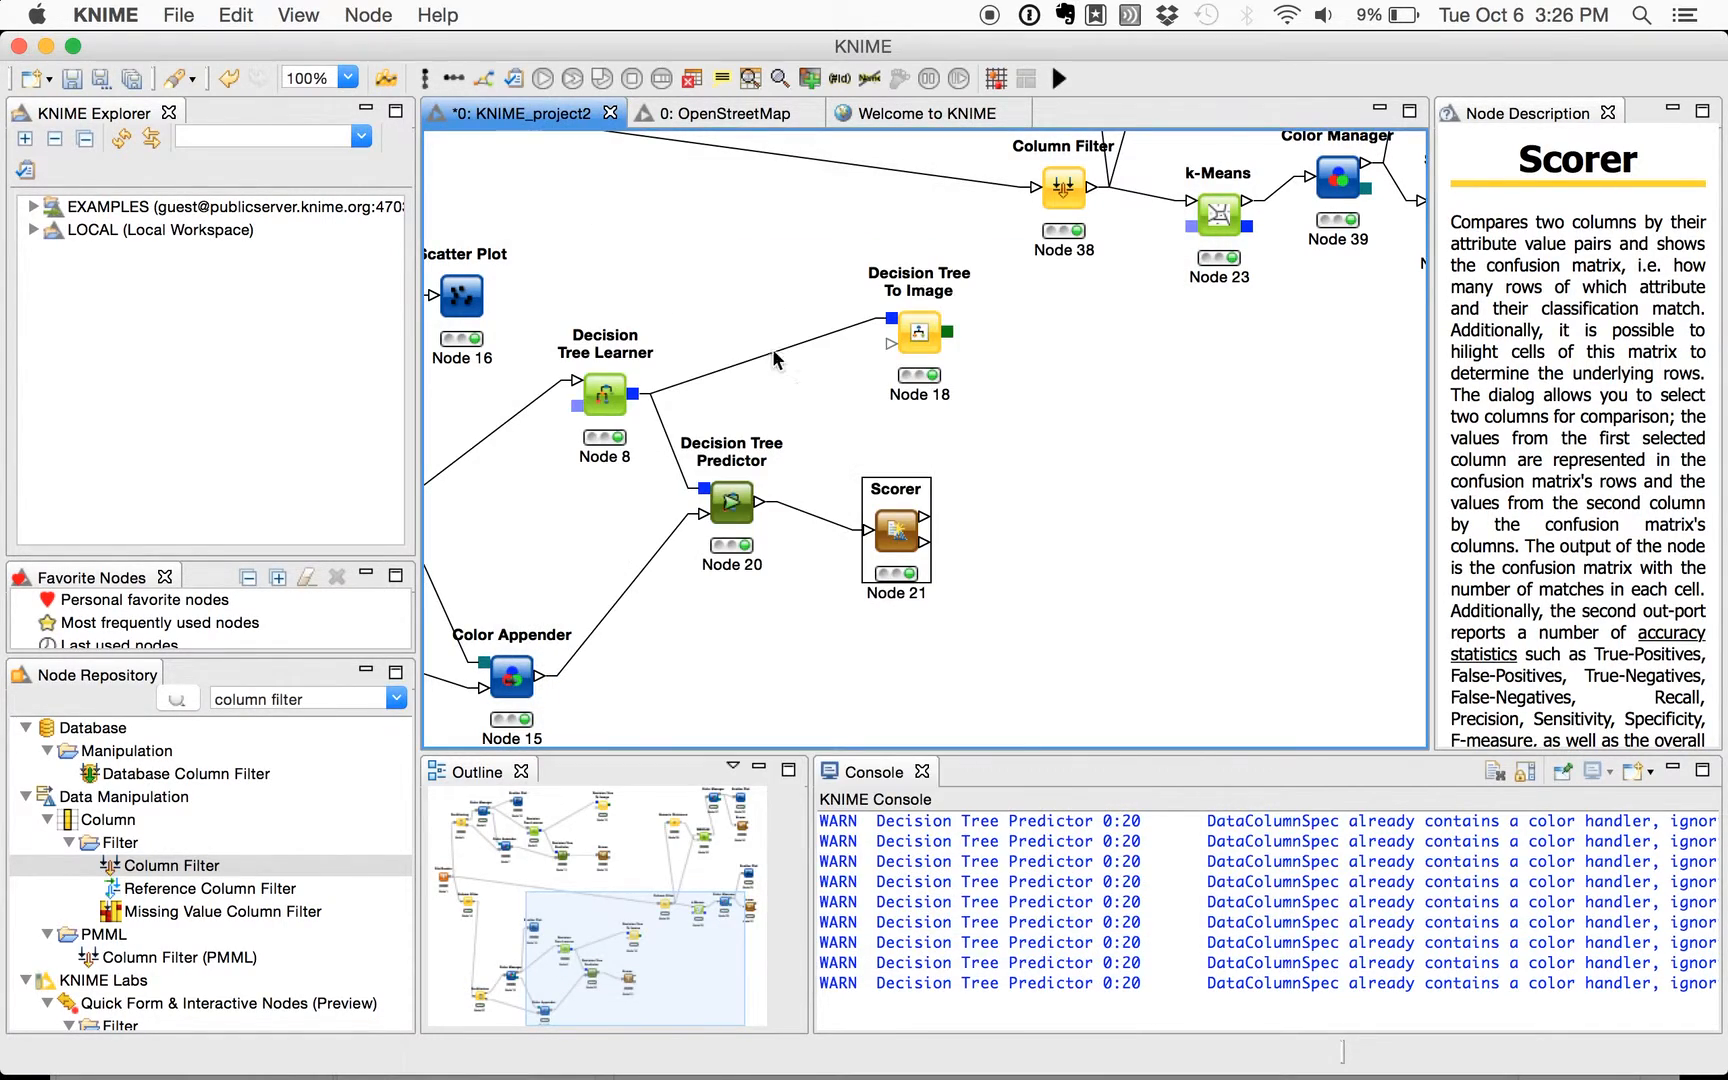
pyautogui.scroll(10, 975, 410)
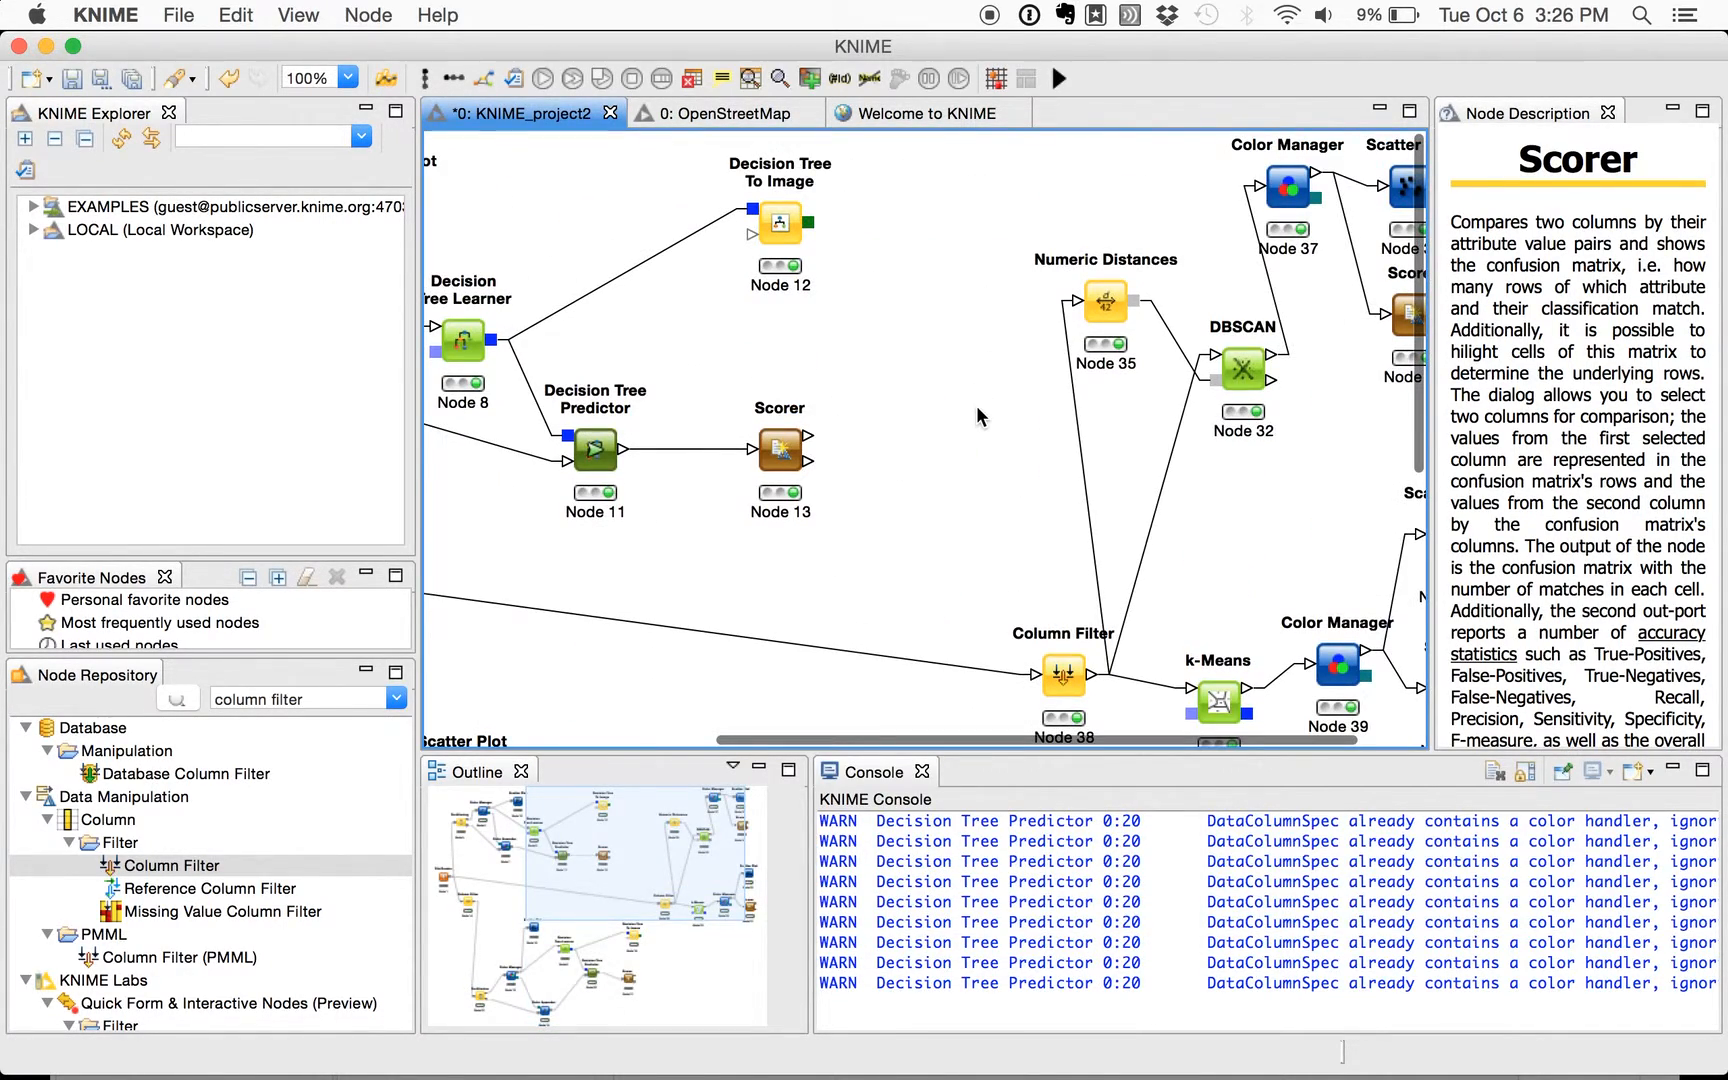
# - Review the k-Means node's (Node 23) cluster count, maximum iterations and included columns in its configuration, and close it without changes
pyautogui.scroll(-5, 940, 405)
pyautogui.hscroll(-9, 940, 405)
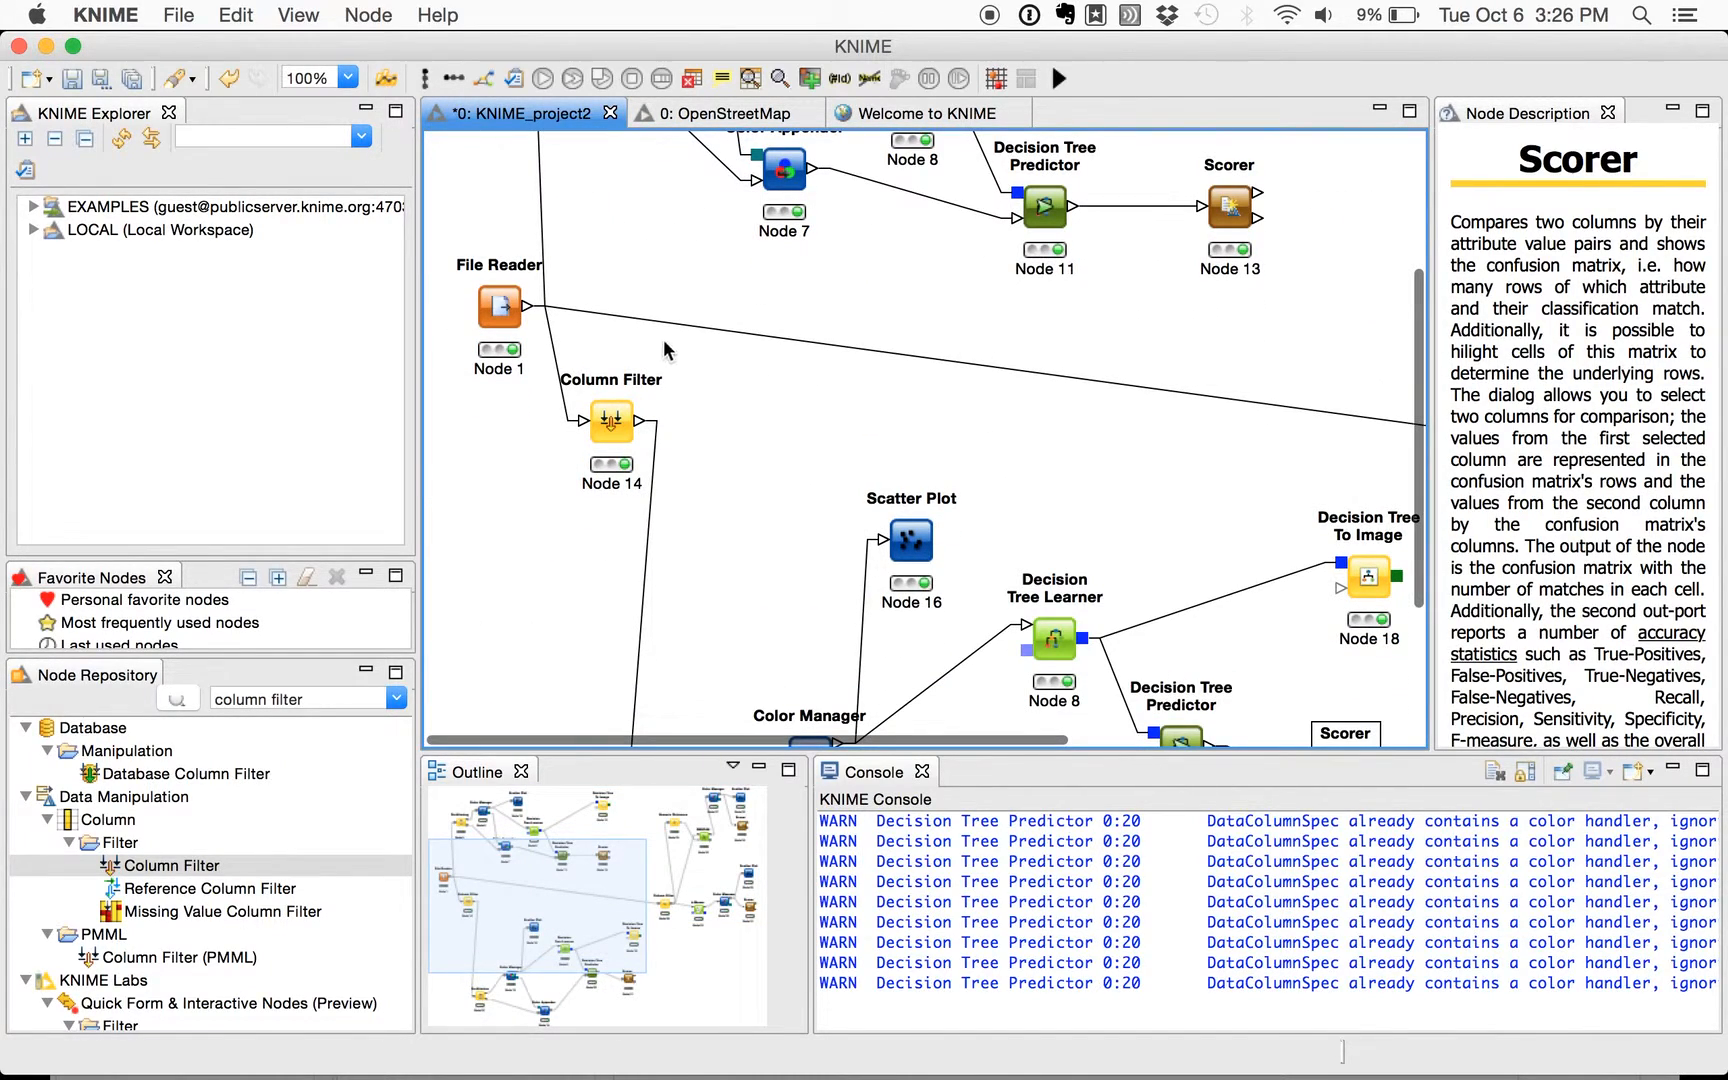
pyautogui.hscroll(11, 814, 392)
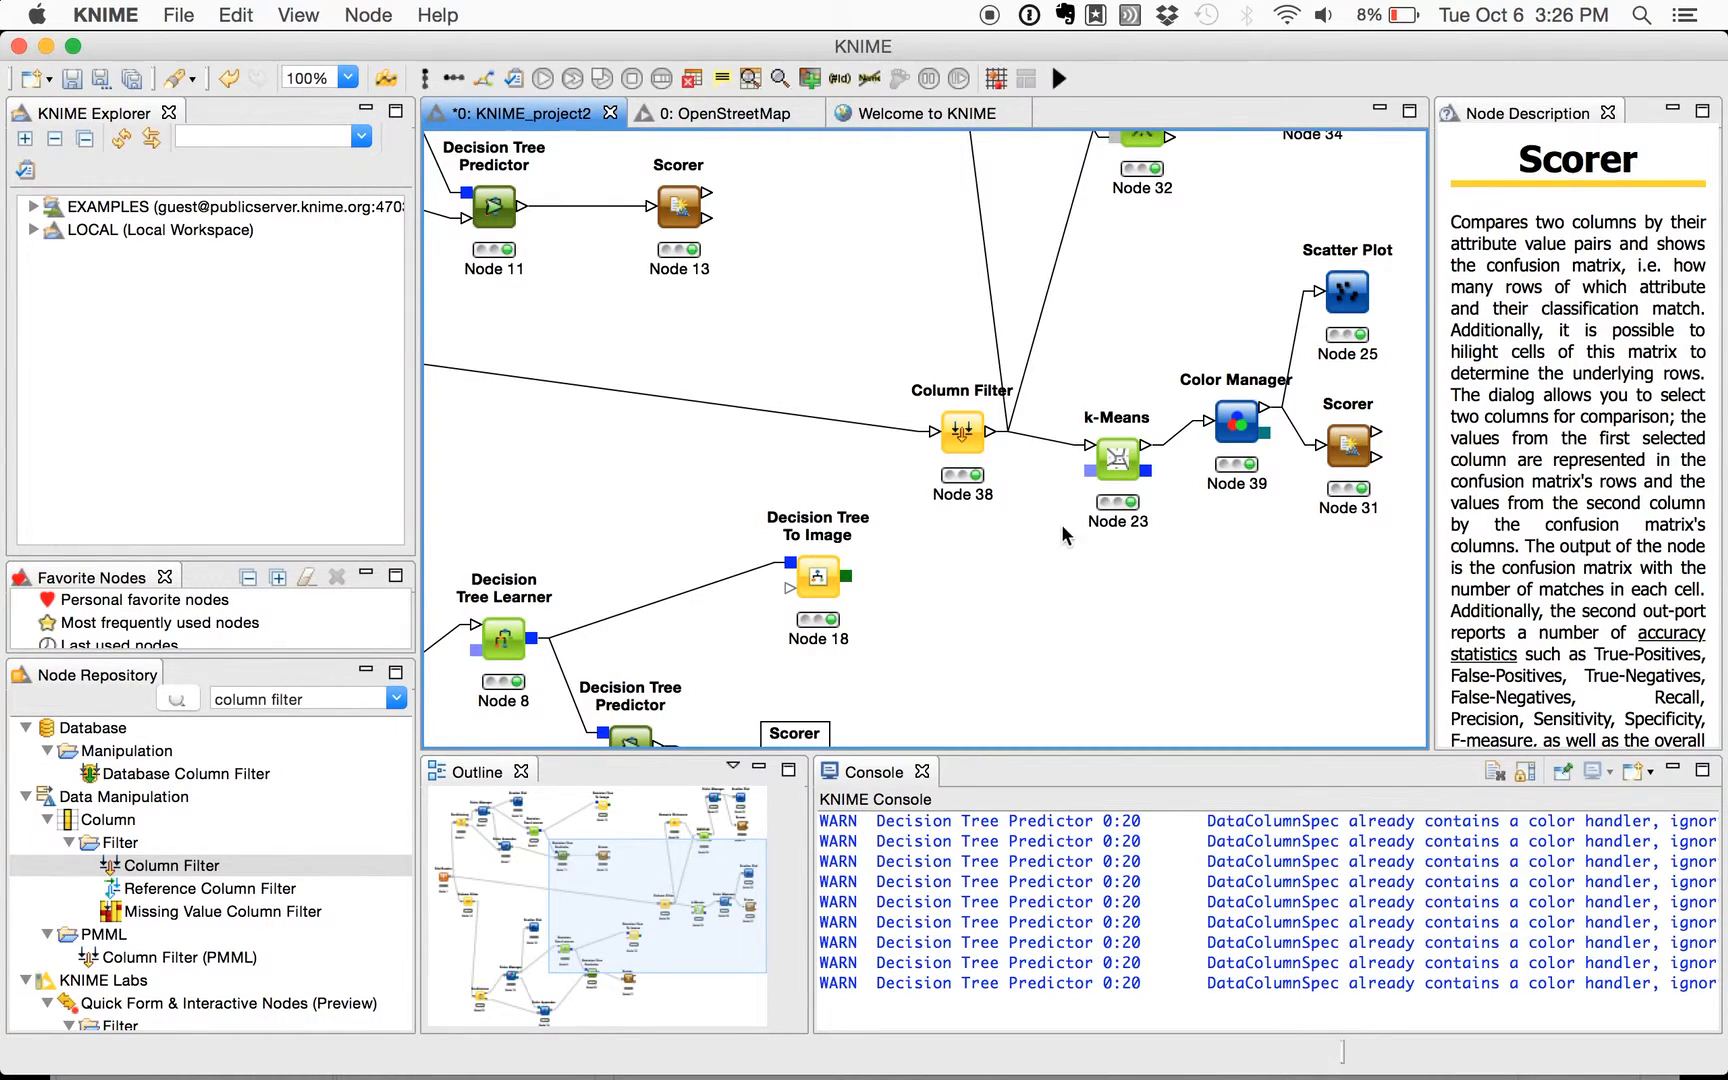
pyautogui.click(1122, 462)
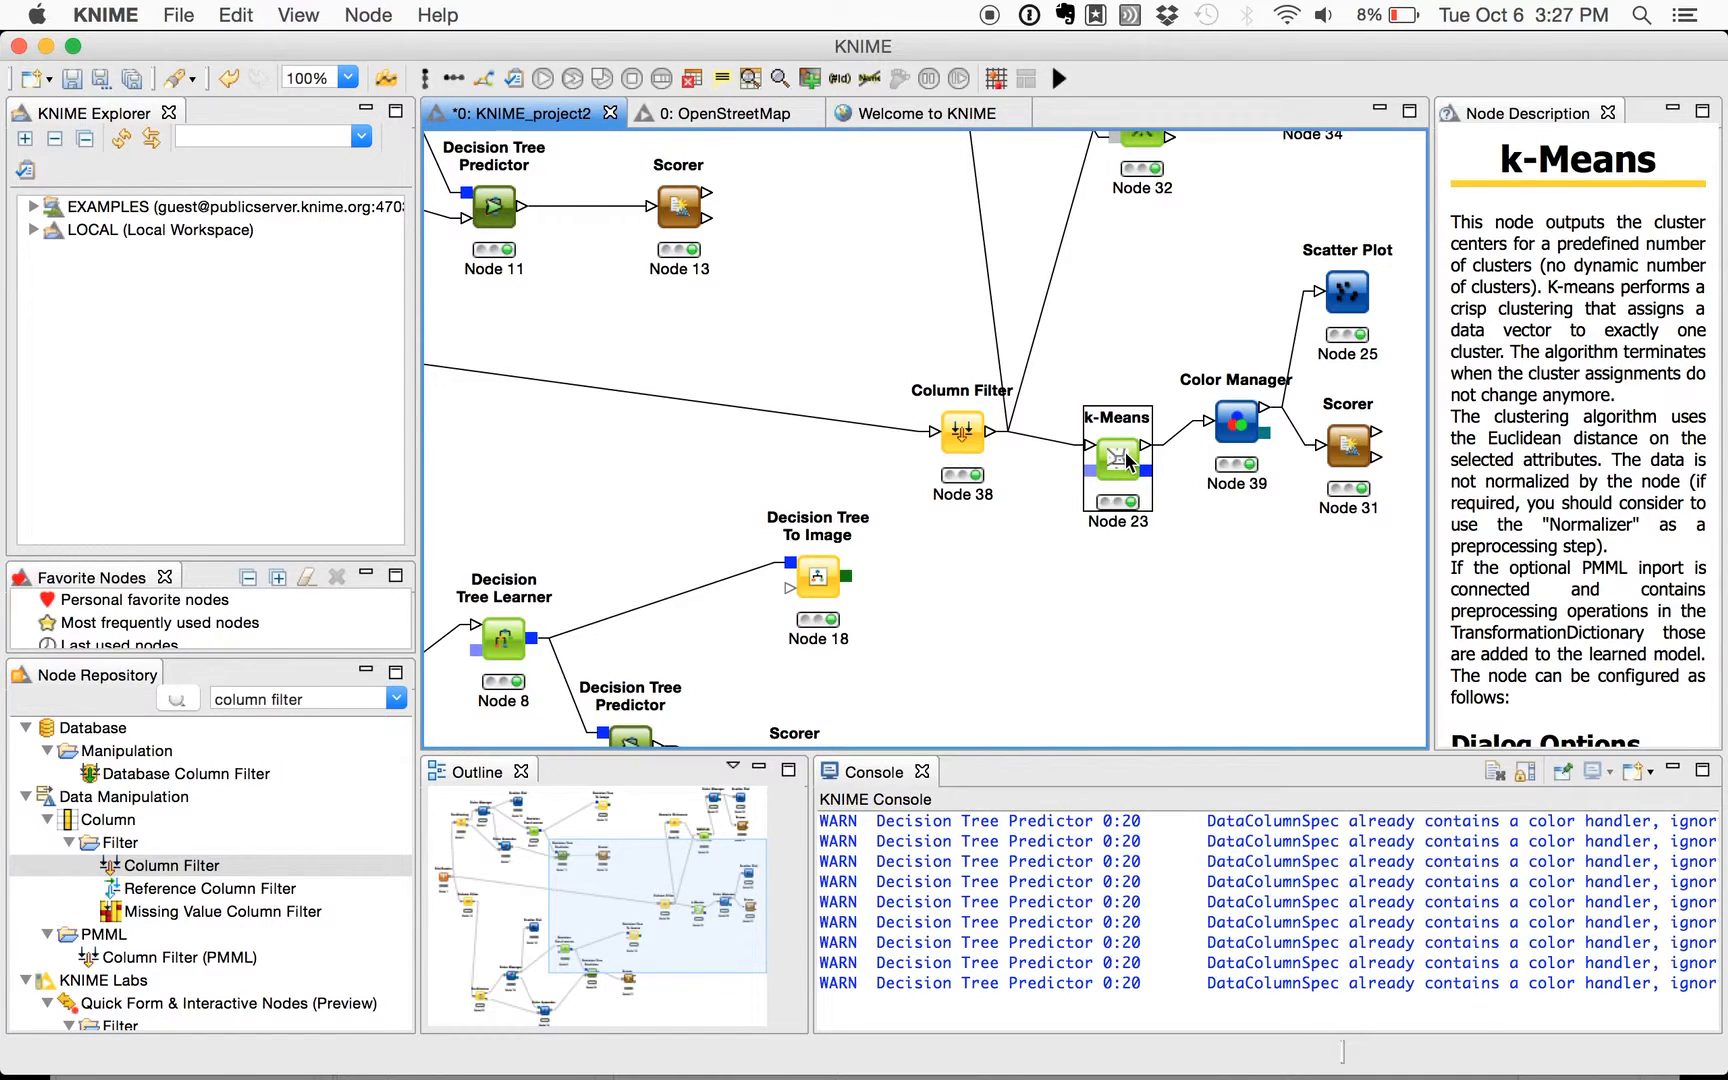
pyautogui.rightClick(1128, 462)
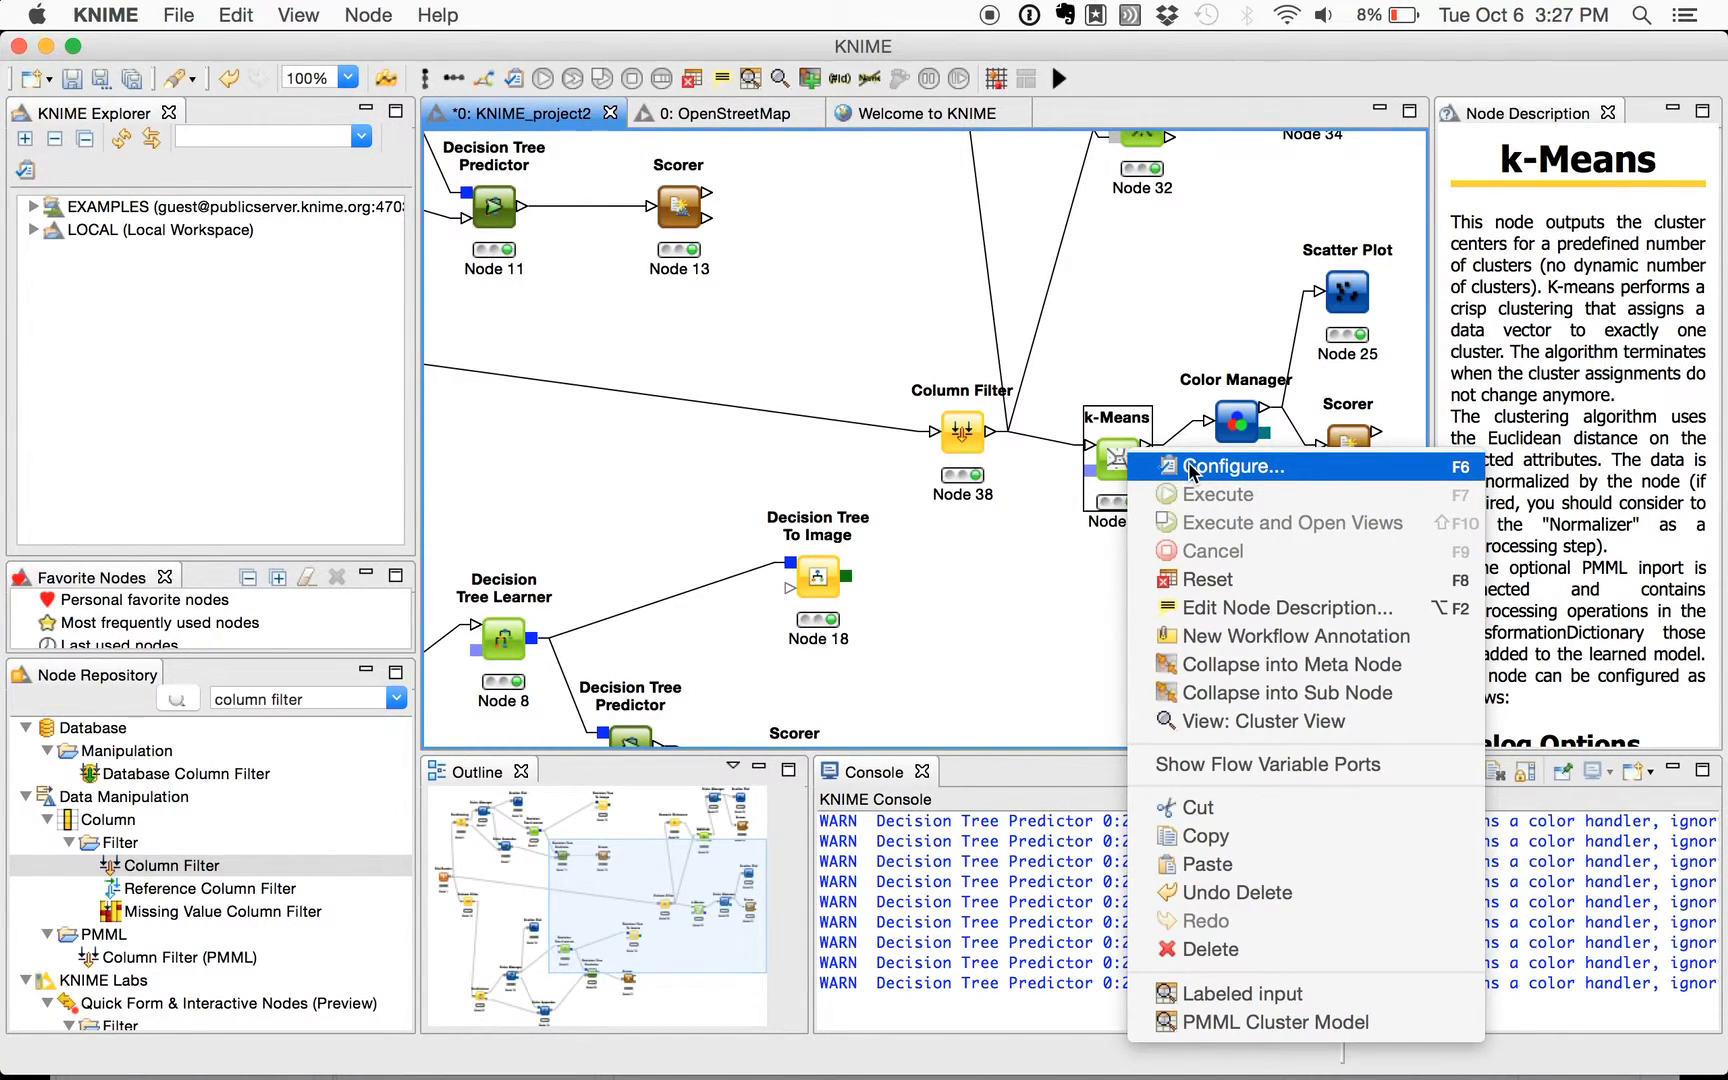
pyautogui.click(1229, 474)
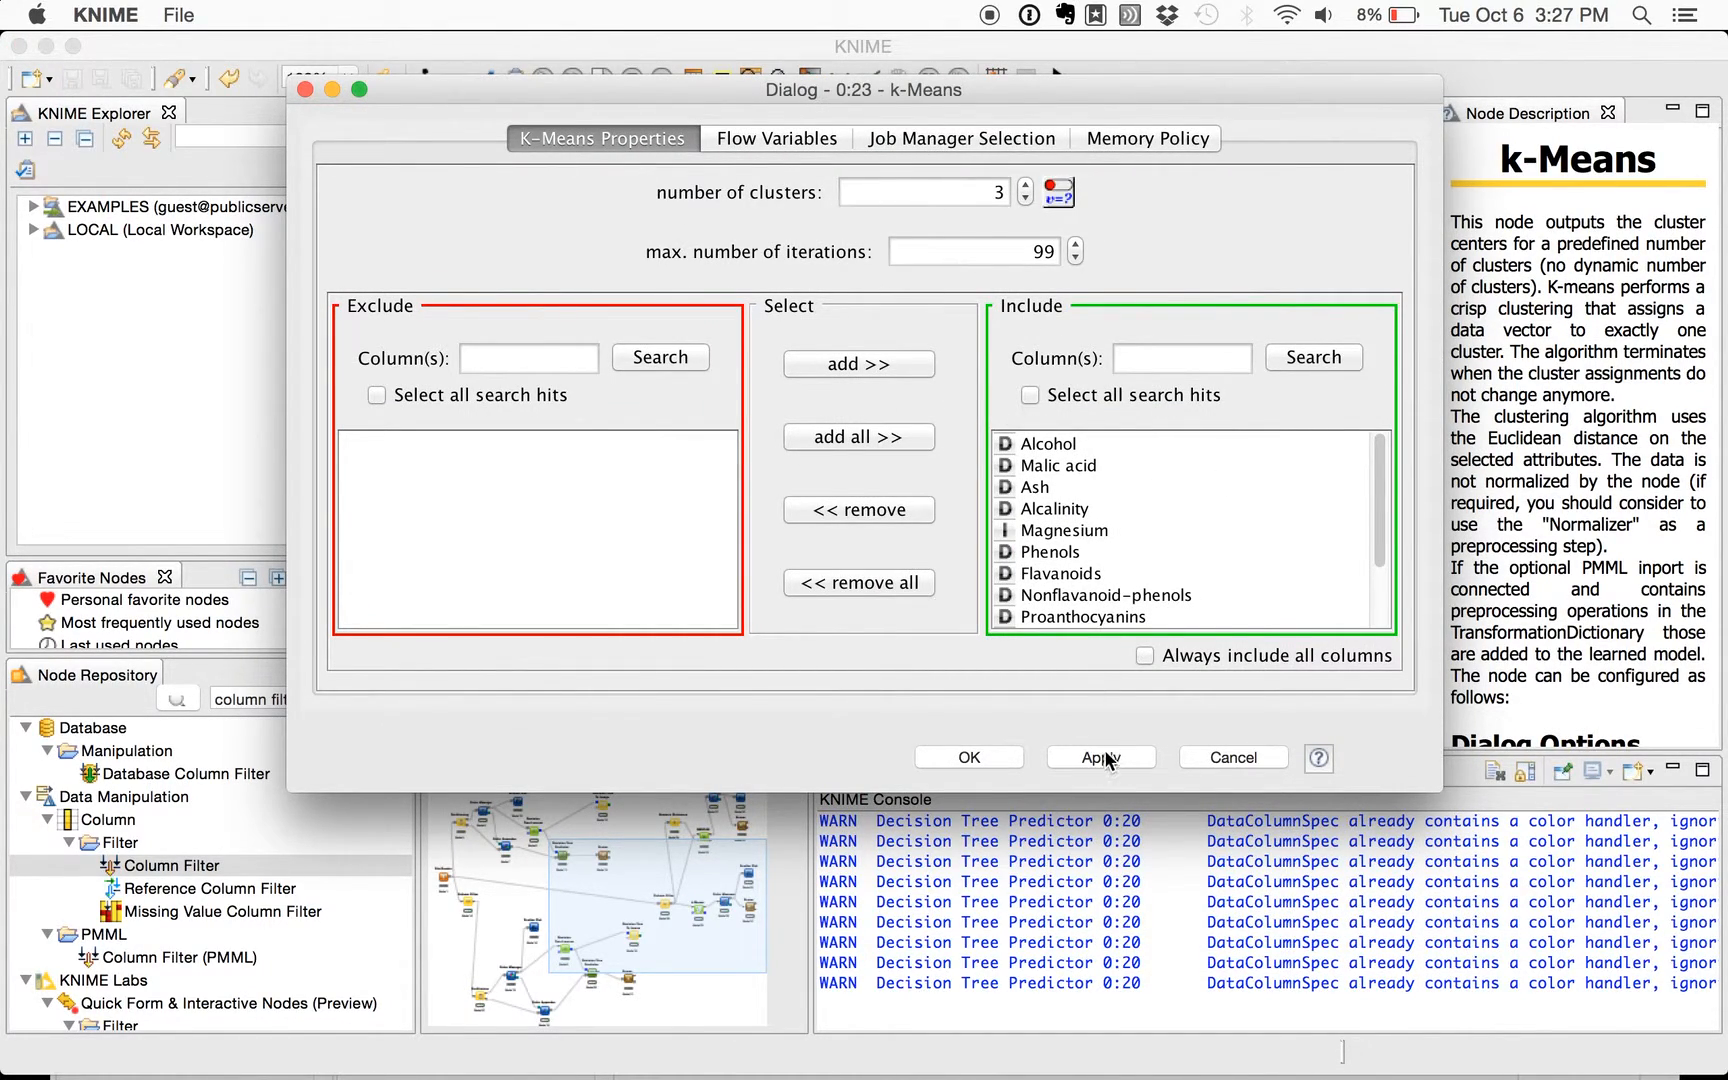
pyautogui.scroll(-4, 1106, 570)
pyautogui.scroll(4, 1106, 570)
pyautogui.scroll(-4, 1104, 568)
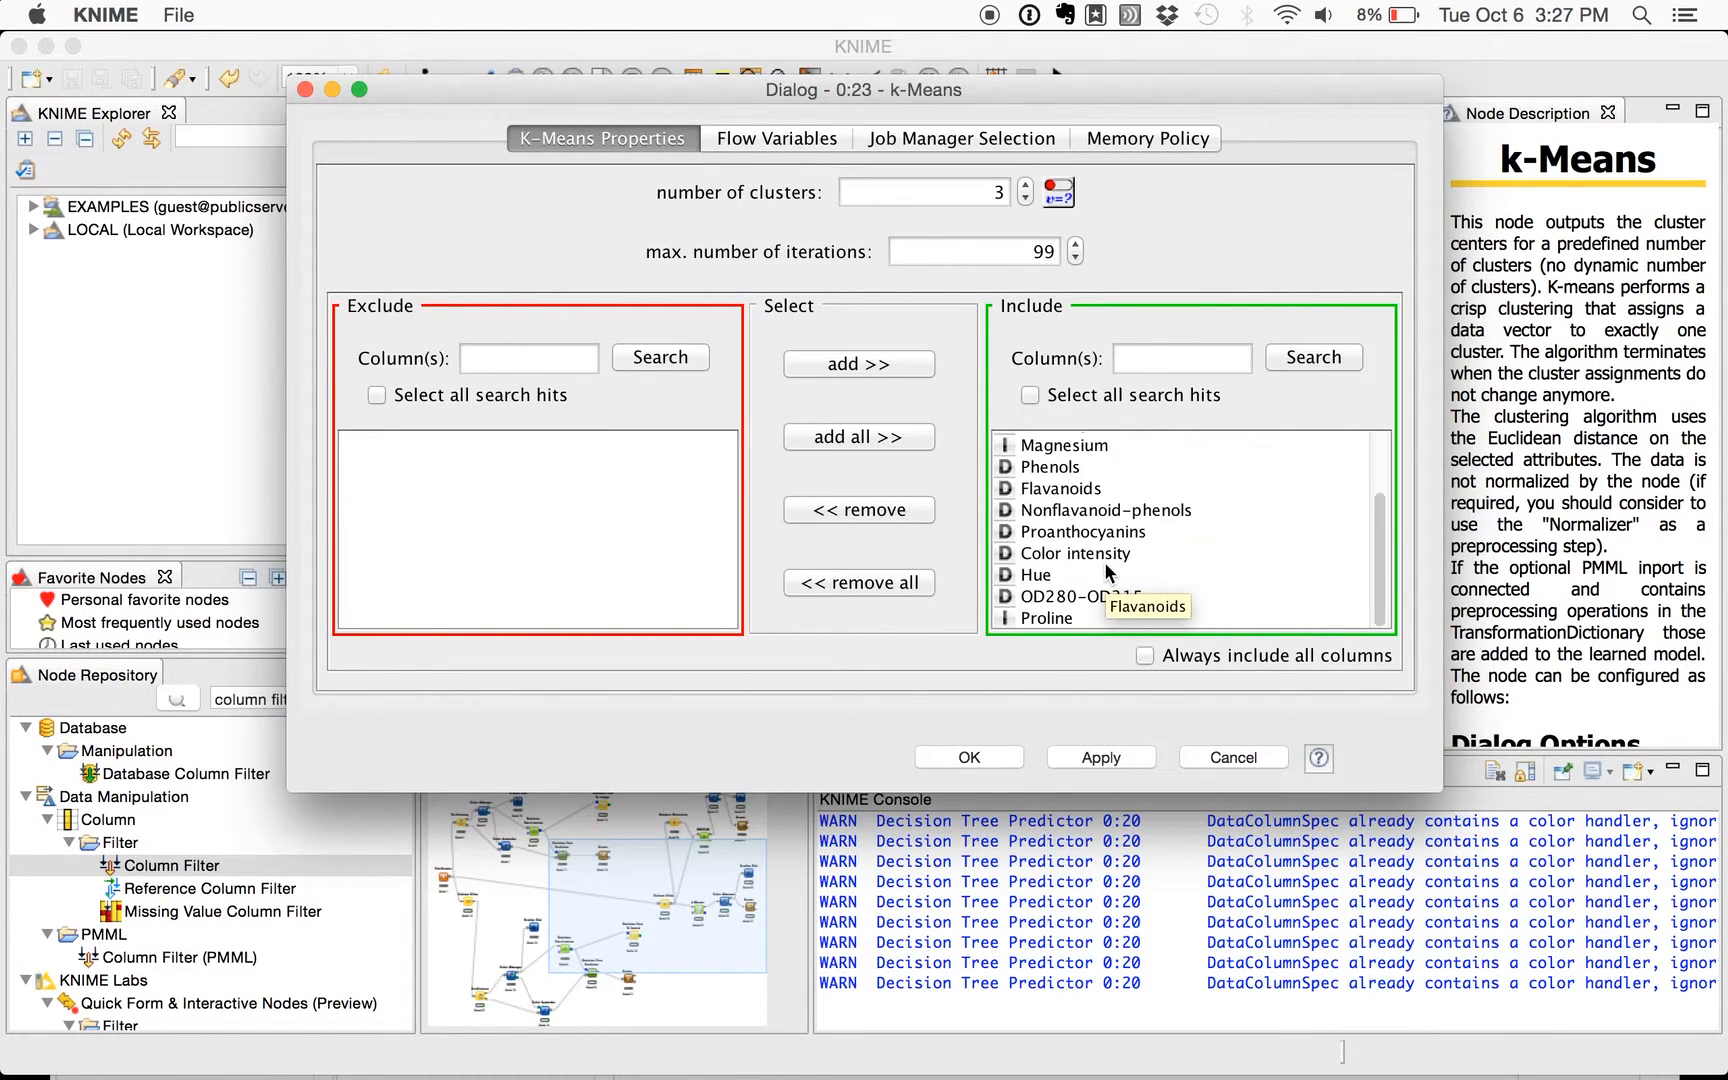
pyautogui.scroll(4, 1088, 492)
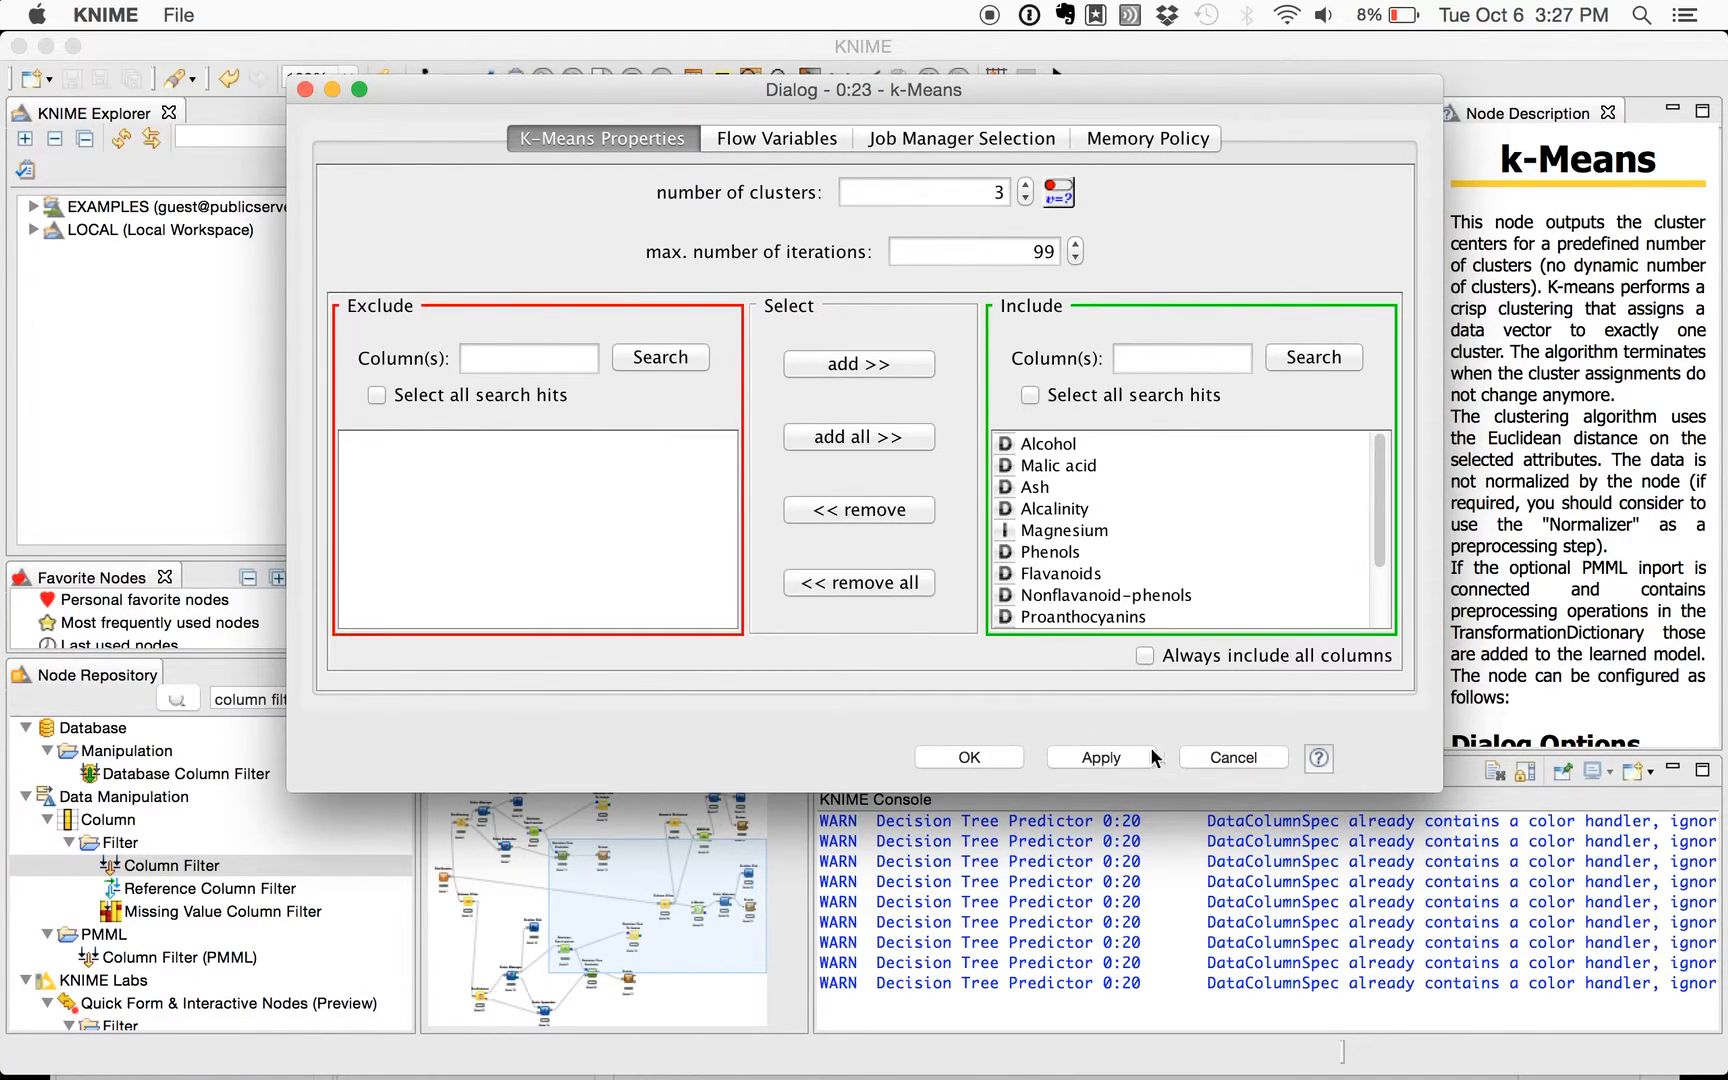
pyautogui.click(1210, 757)
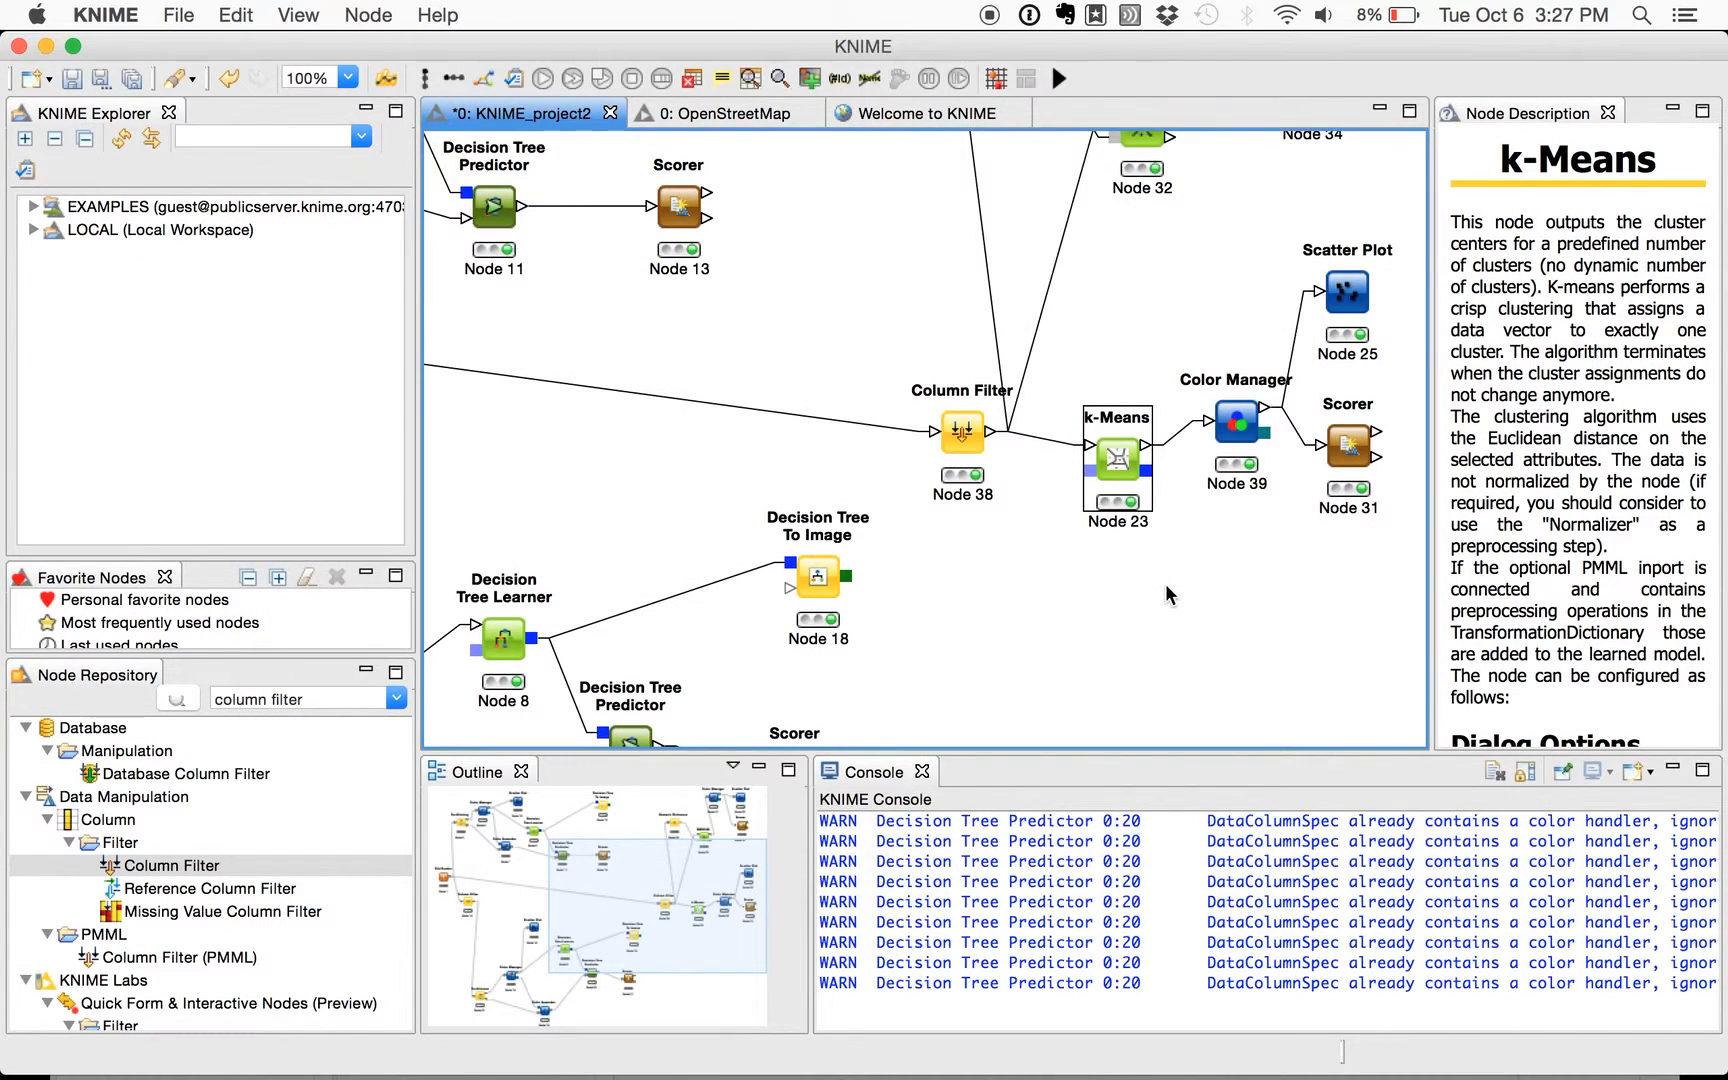
# - Check the column and class colour assignments configured in the Color Manager (Node 39) after k-Means, and close it without changes
pyautogui.click(1235, 425)
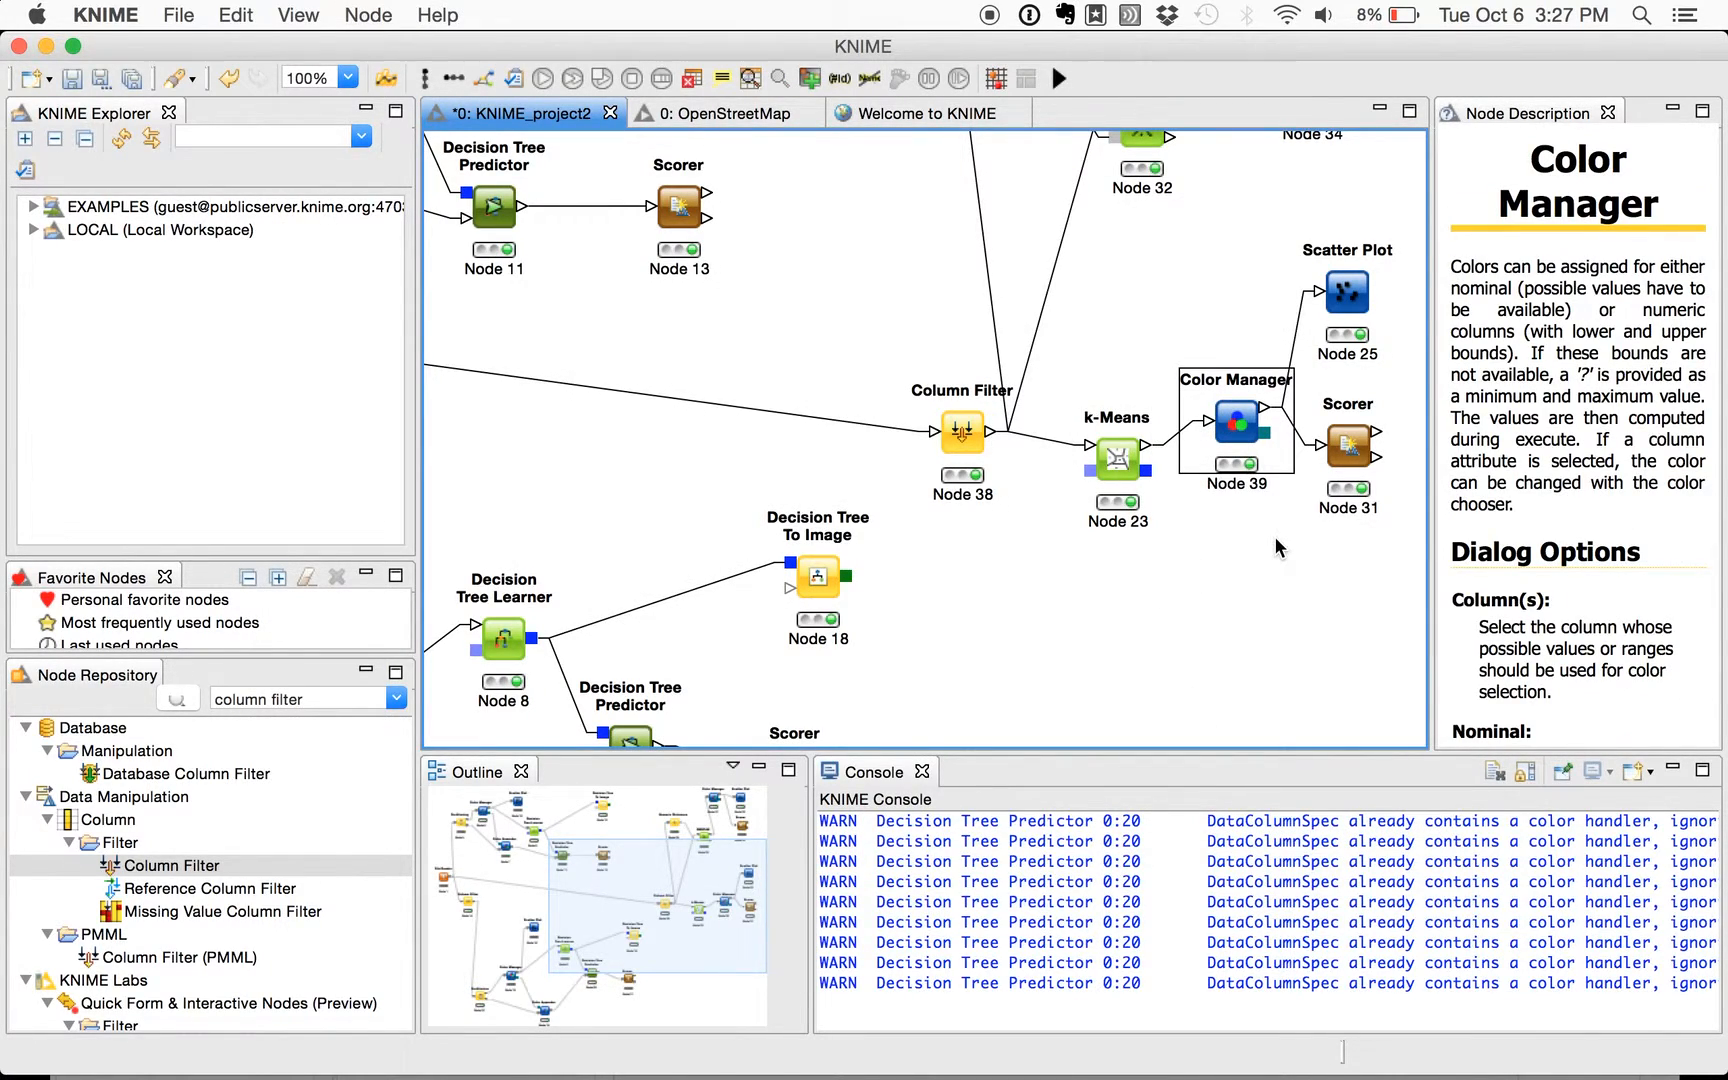
pyautogui.rightClick(1246, 424)
pyautogui.click(1300, 434)
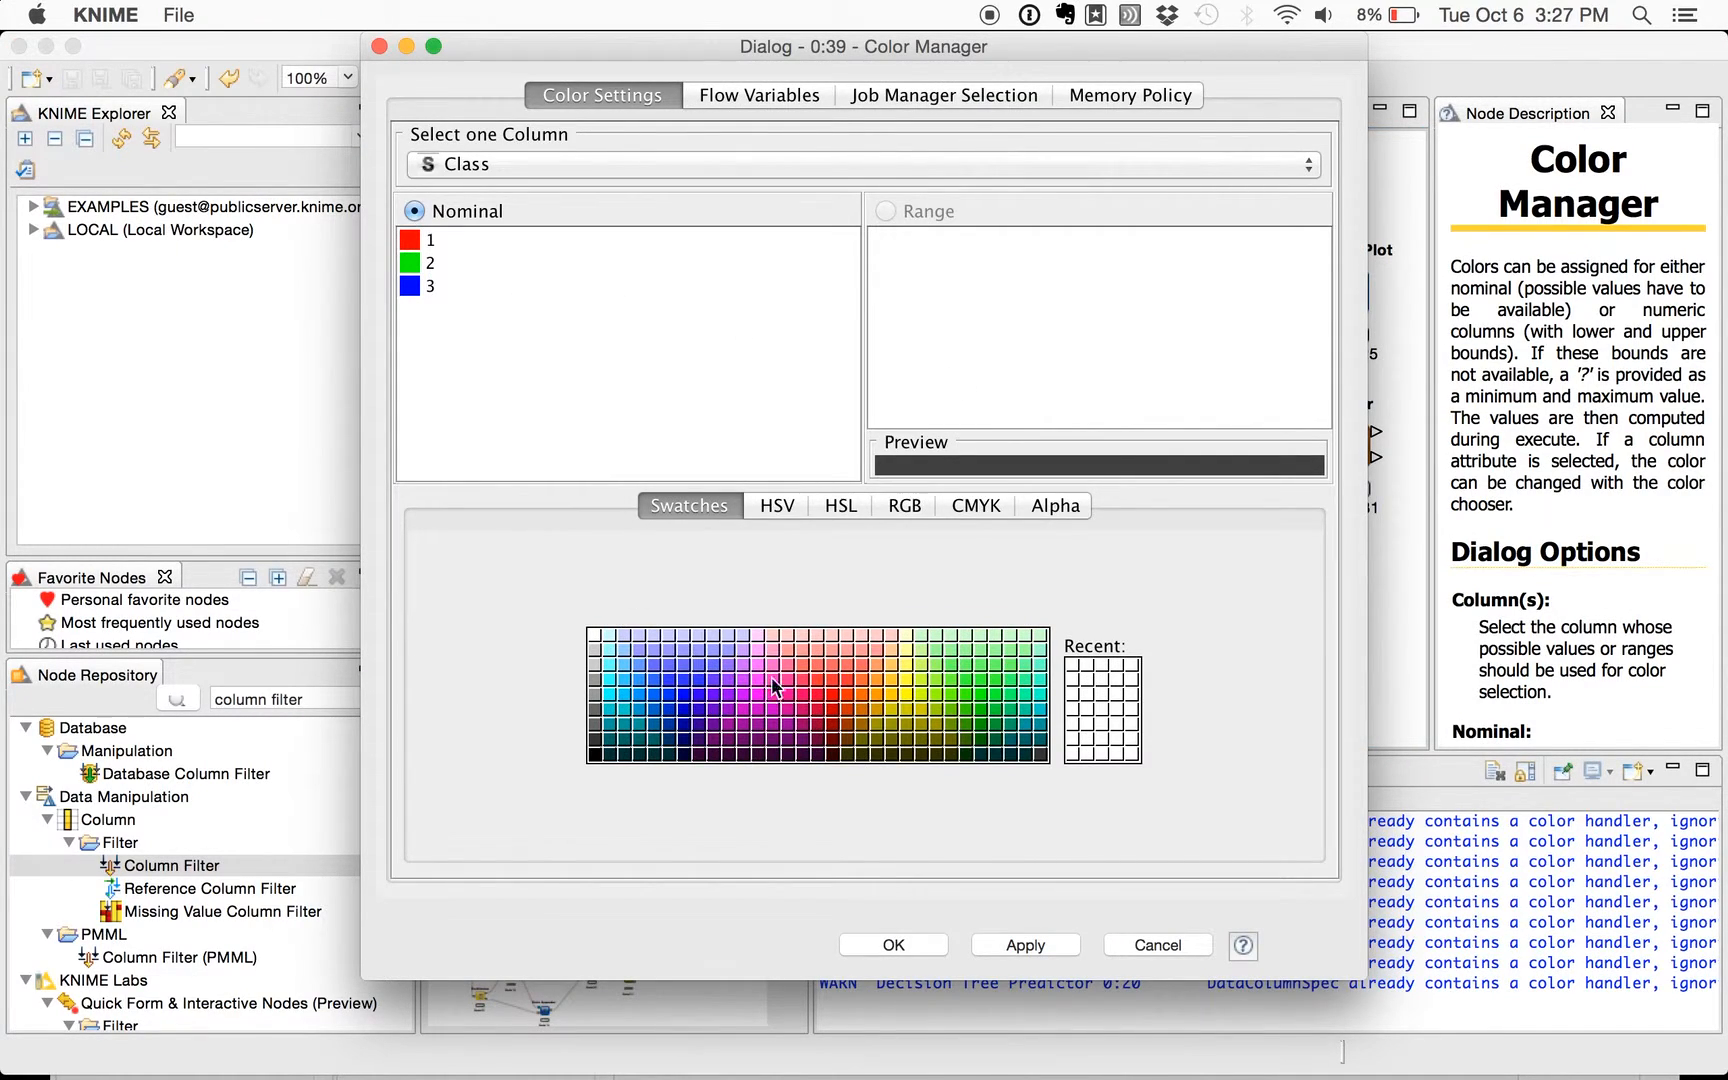
pyautogui.click(1150, 945)
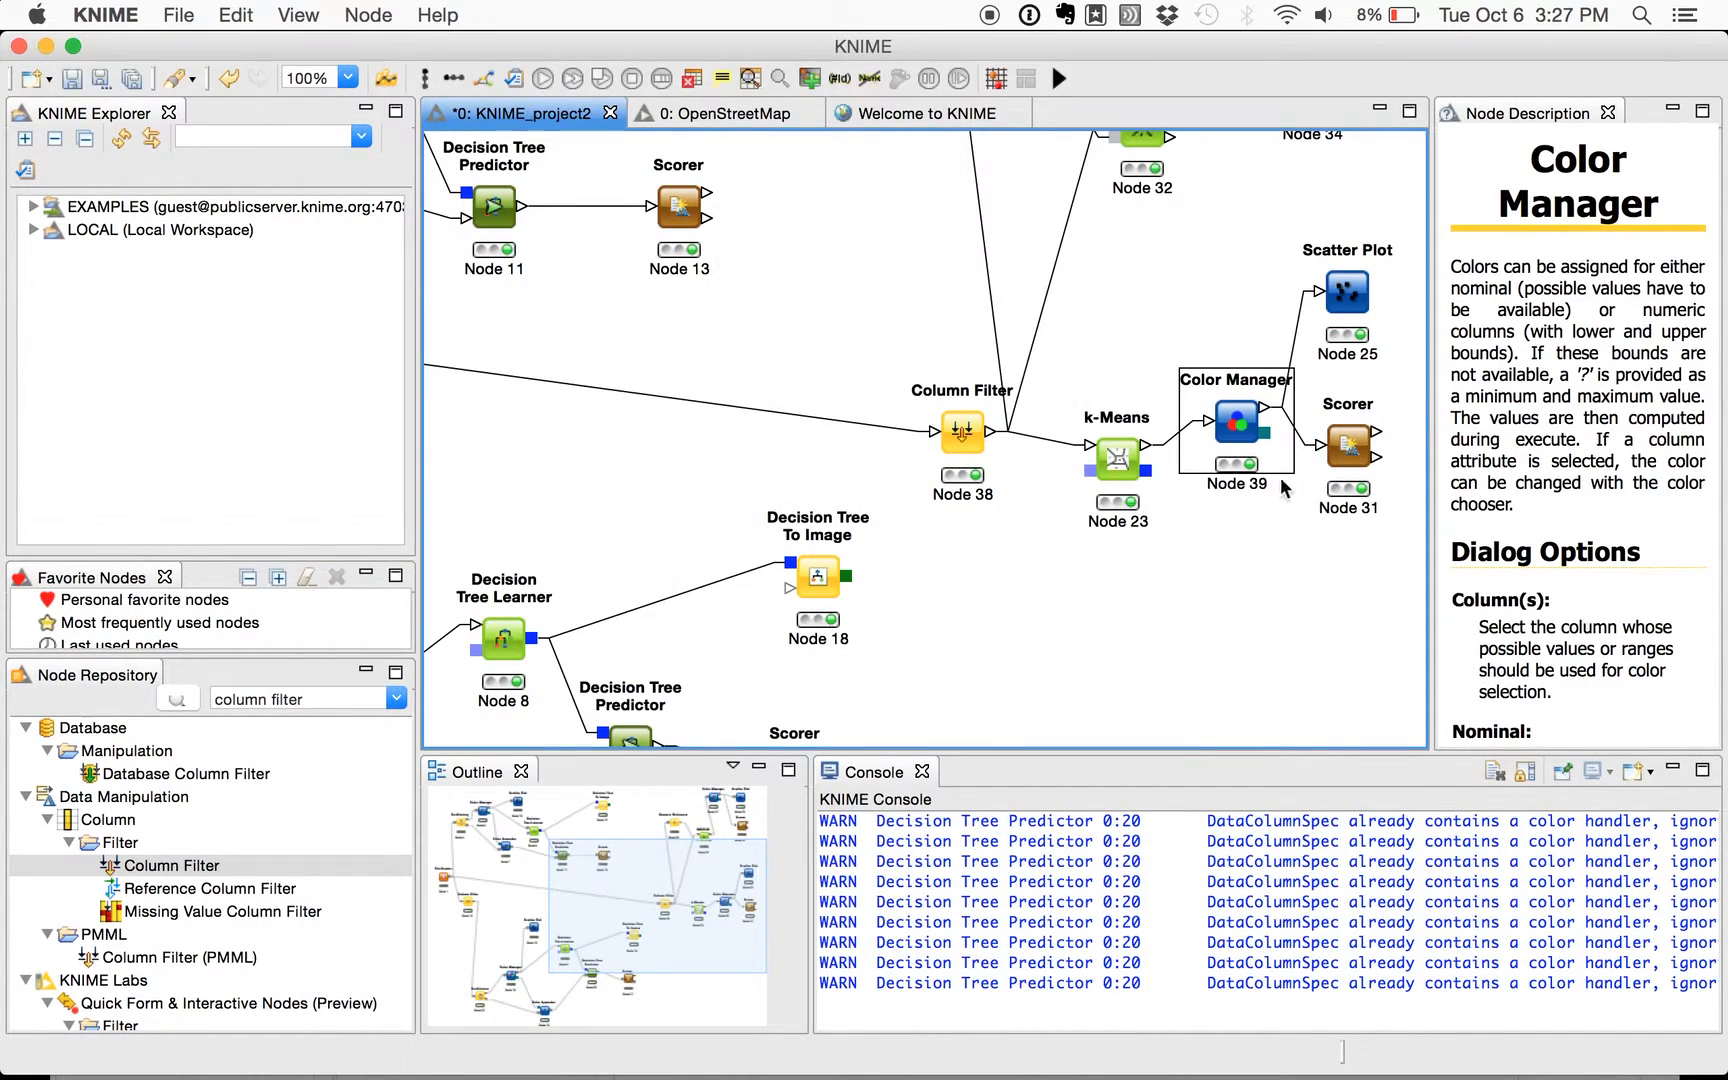
# - View the k-Means scatter plot (Node 25) with Class on X and Cluster on Y to compare clusters with classes, and close it
pyautogui.rightClick(1341, 285)
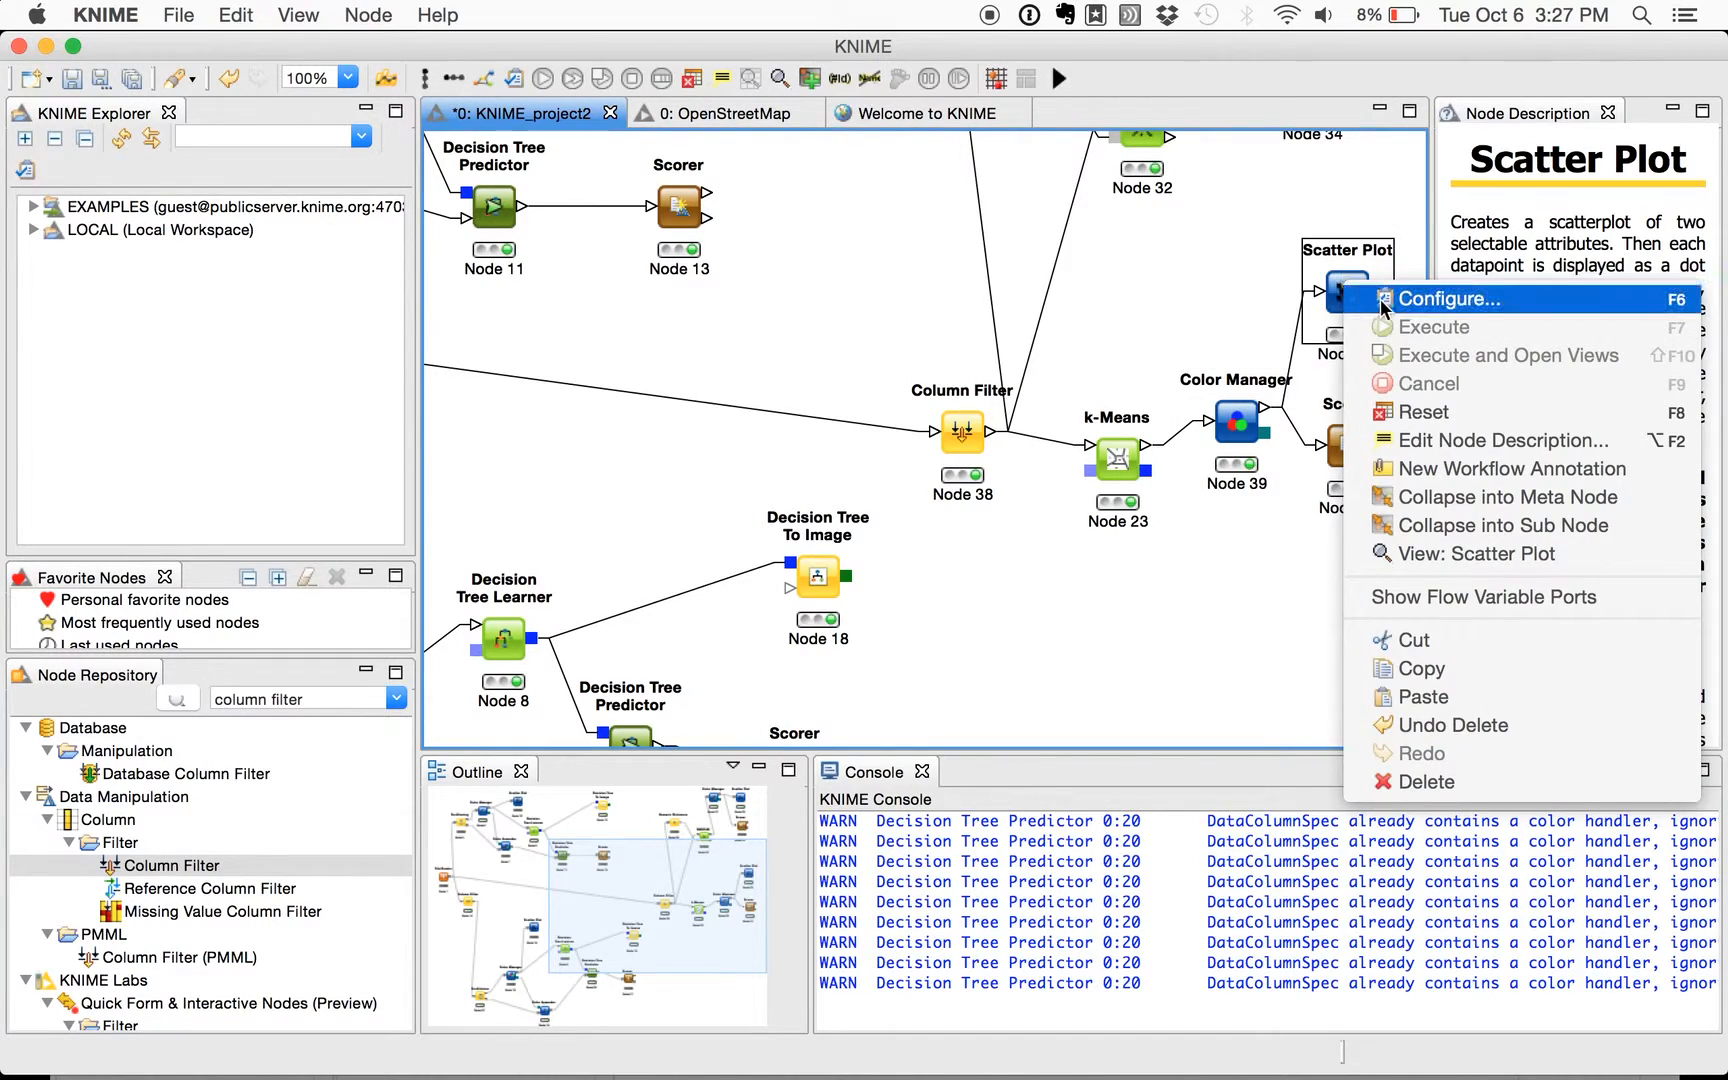
pyautogui.click(1416, 560)
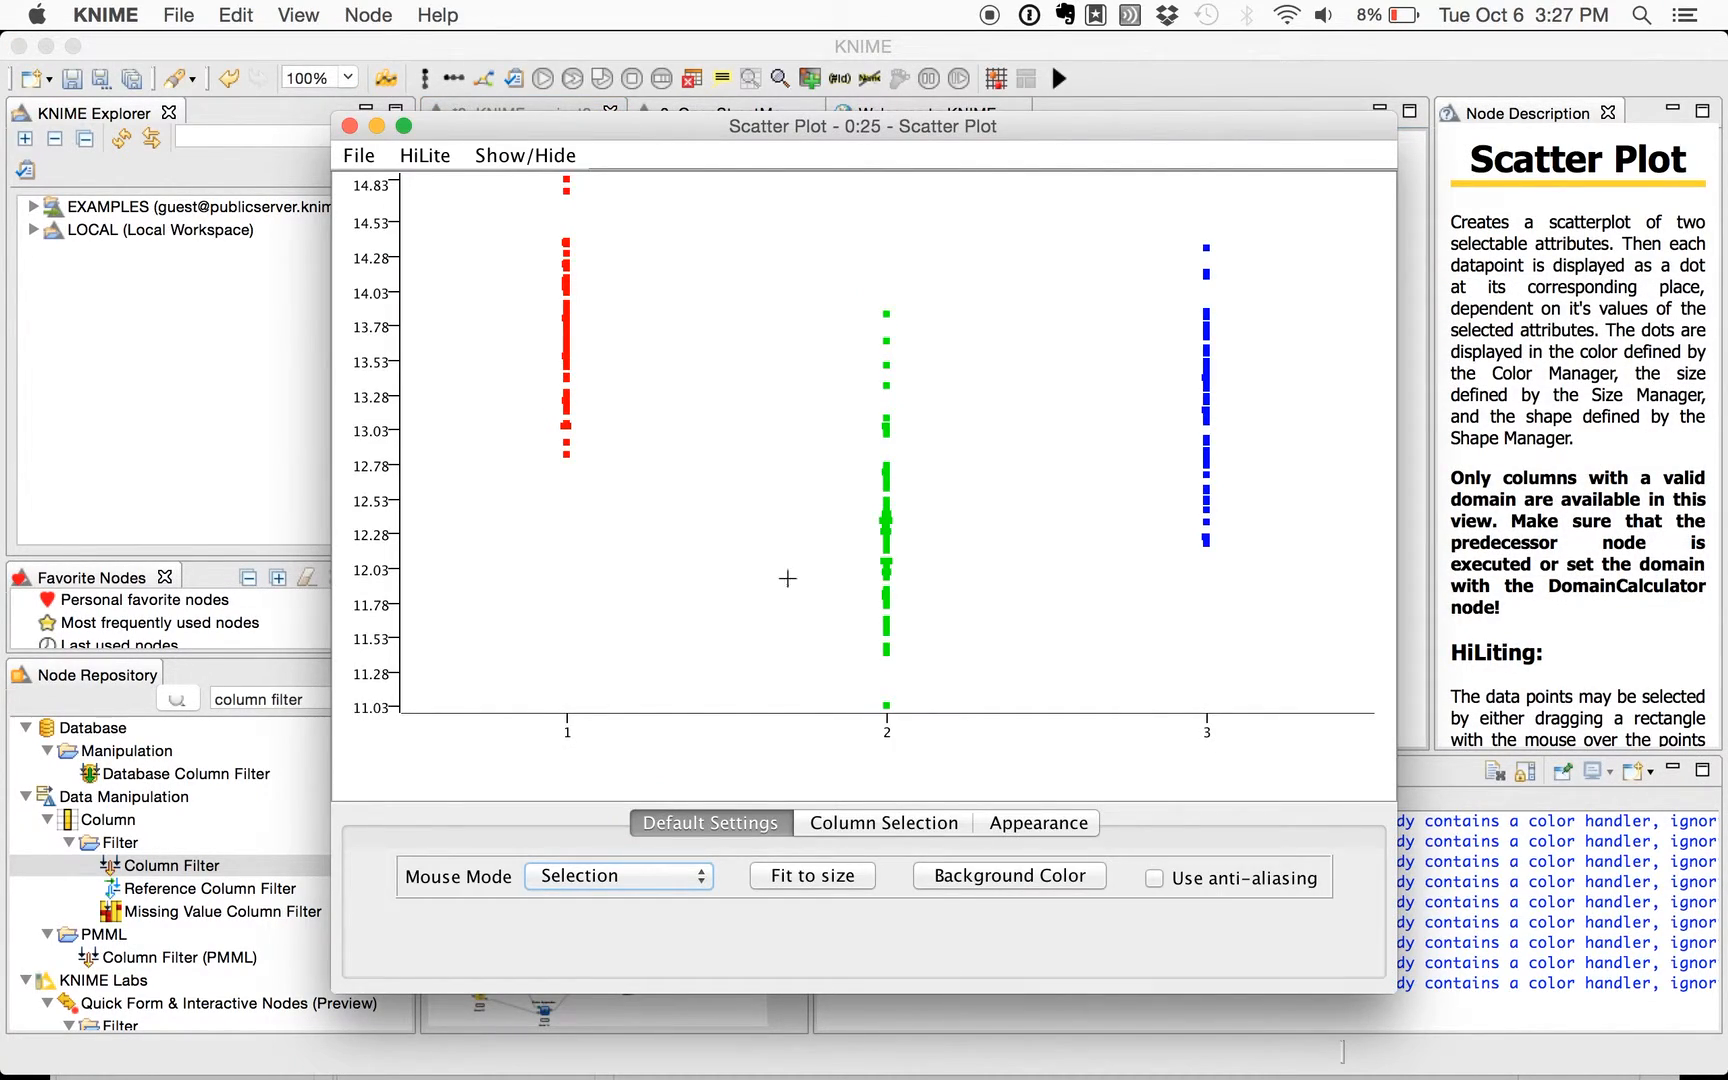
pyautogui.click(862, 825)
pyautogui.click(740, 918)
pyautogui.scroll(-3, 750, 880)
pyautogui.click(760, 891)
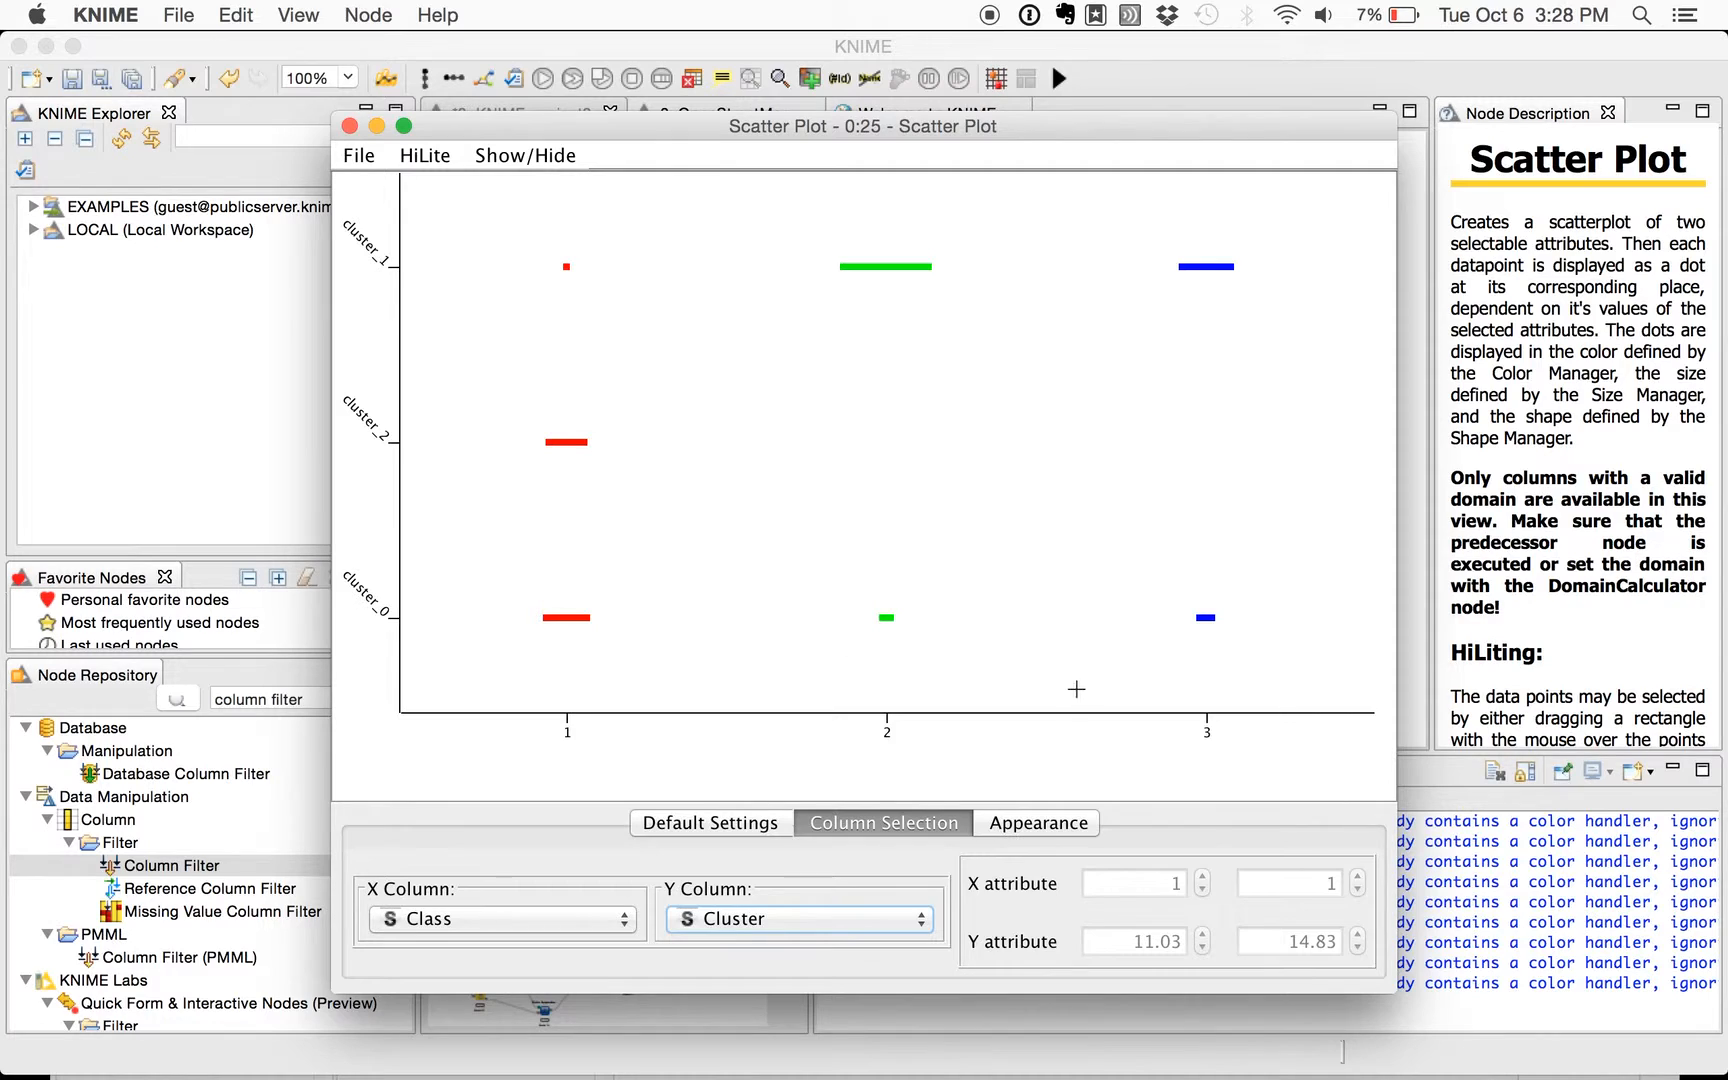
pyautogui.click(349, 126)
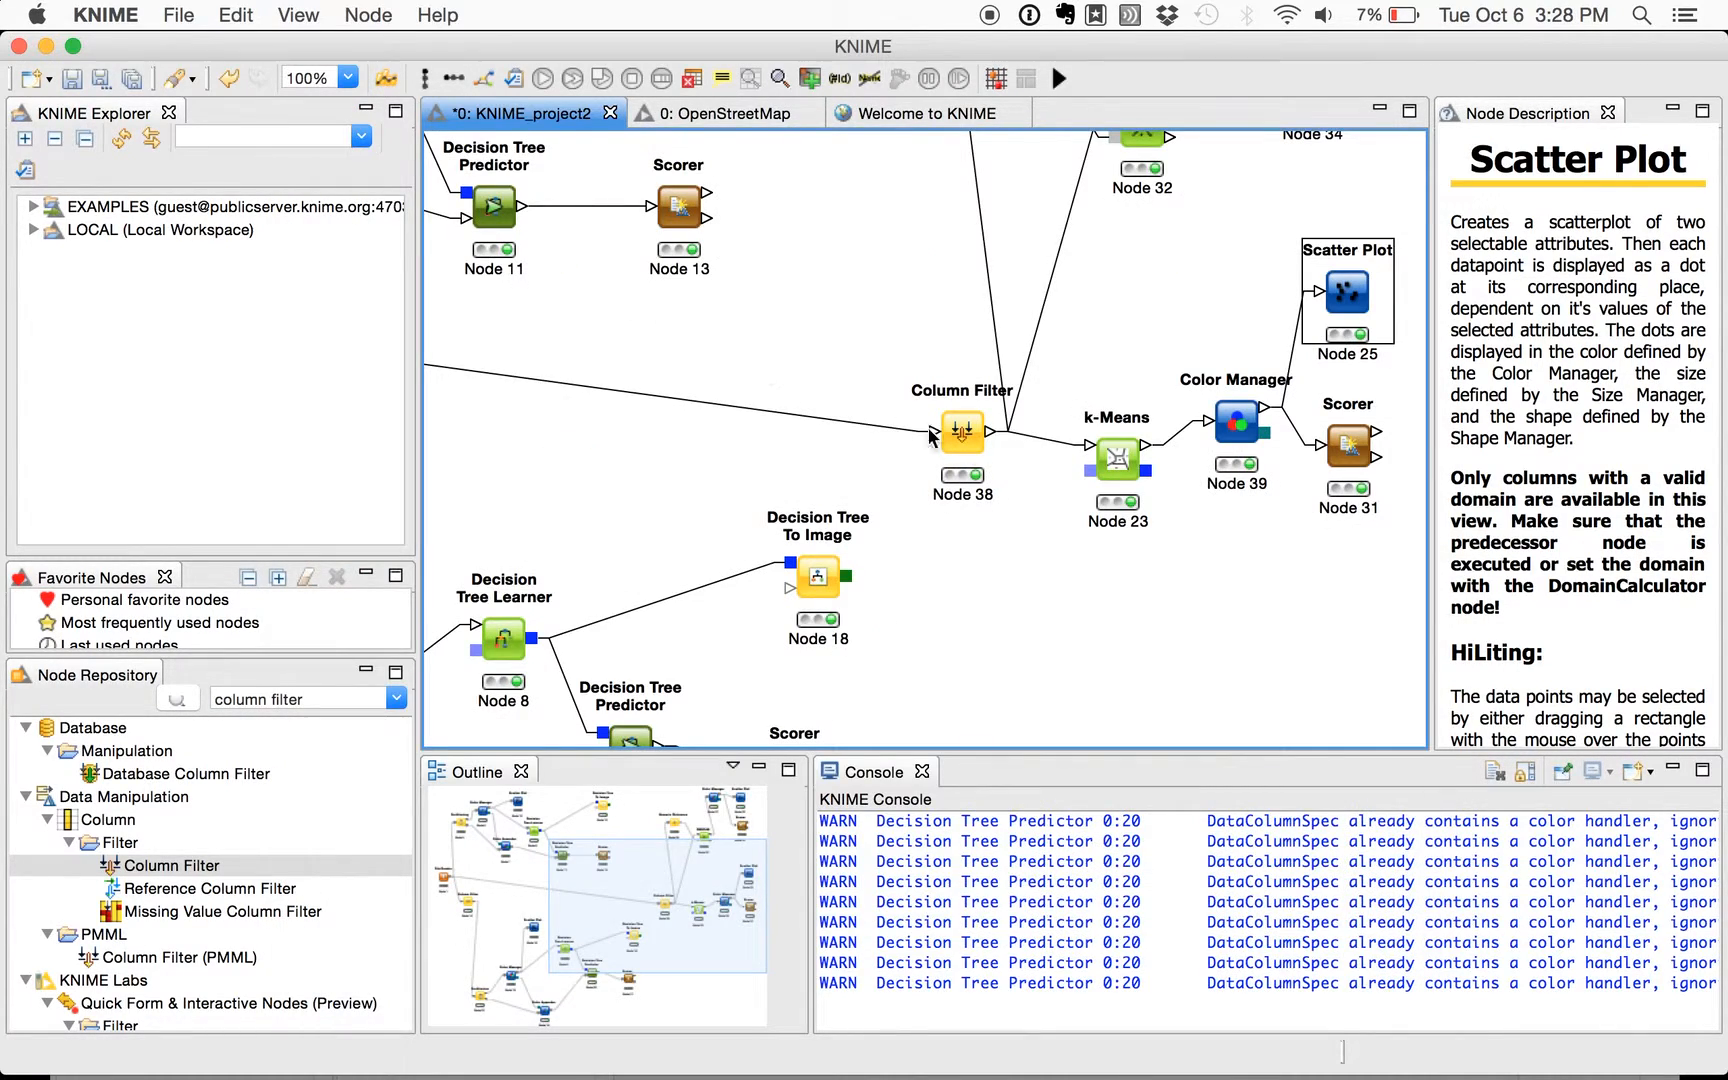
# - Examine the k-Means Scorer's (Node 31) confusion matrix, selecting the cells where the clusters meet classes 1 to 3, and close it
pyautogui.click(1330, 450)
pyautogui.rightClick(1346, 434)
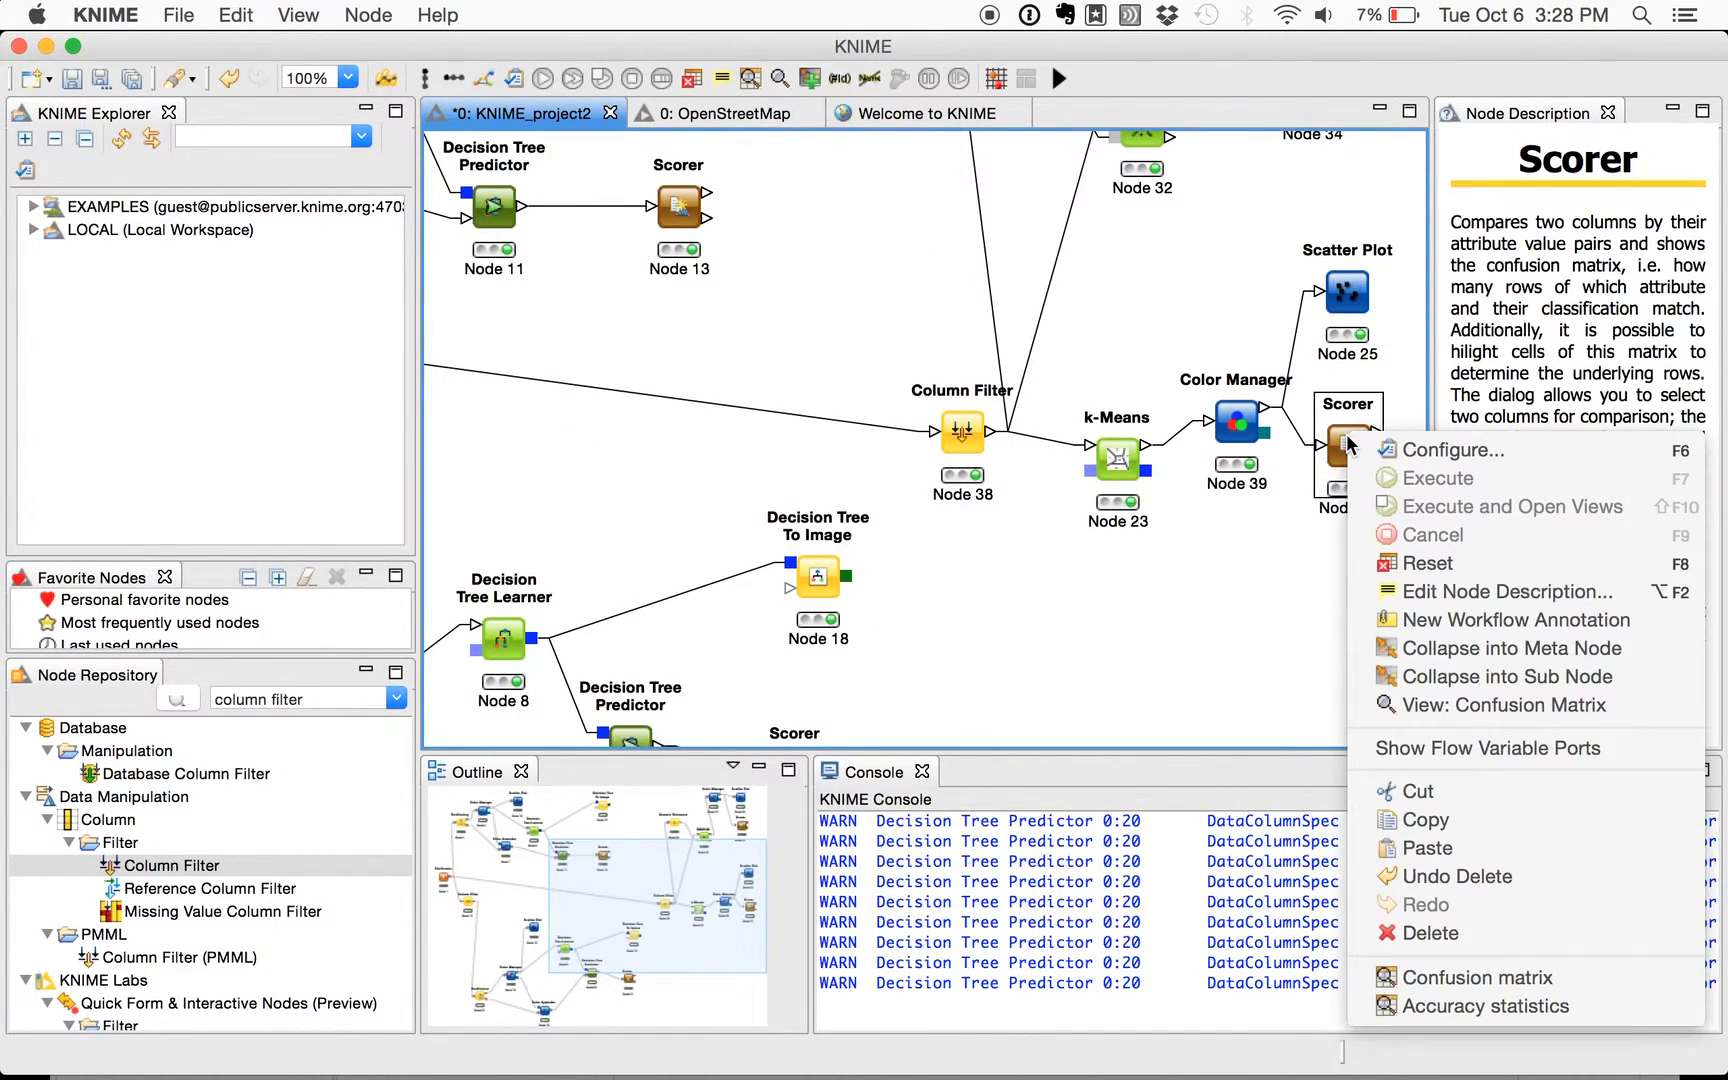
pyautogui.click(1470, 705)
pyautogui.hscroll(3, 960, 458)
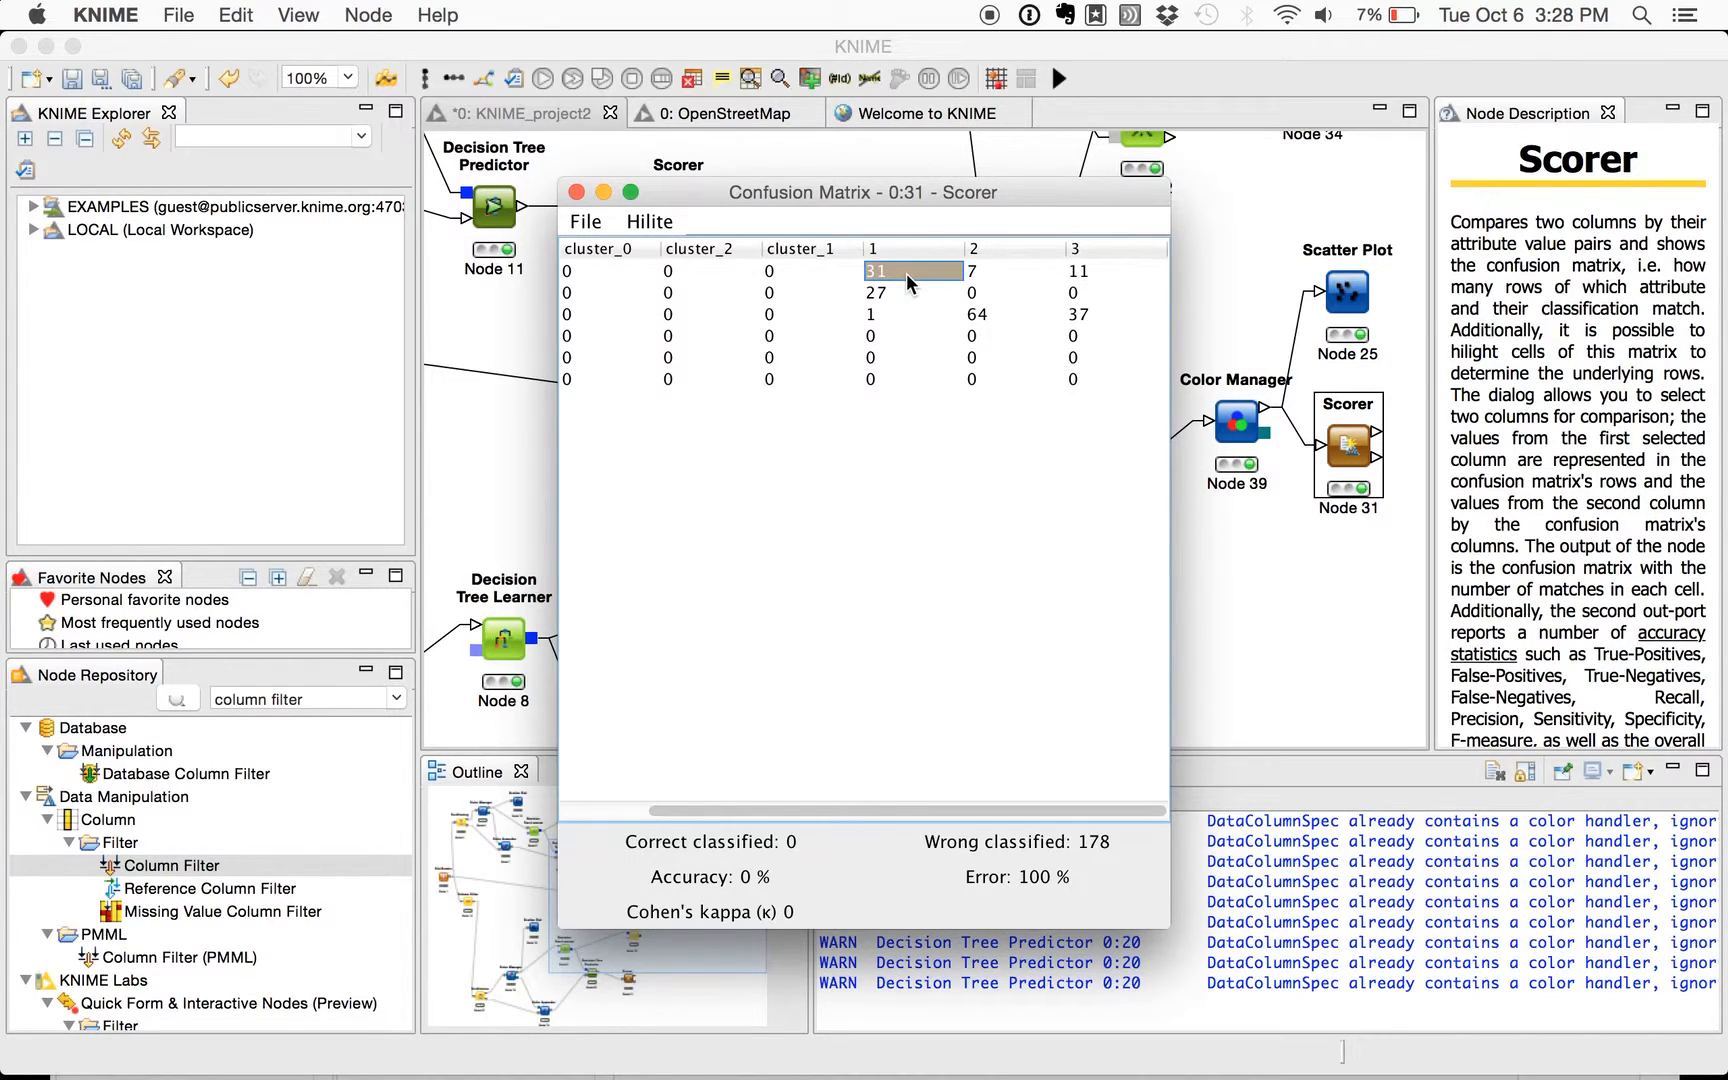
pyautogui.hotkey('shift', 'Down')
pyautogui.hotkey('shift', 'Down')
pyautogui.hotkey('shift', 'Right')
pyautogui.hotkey('shift', 'Right')
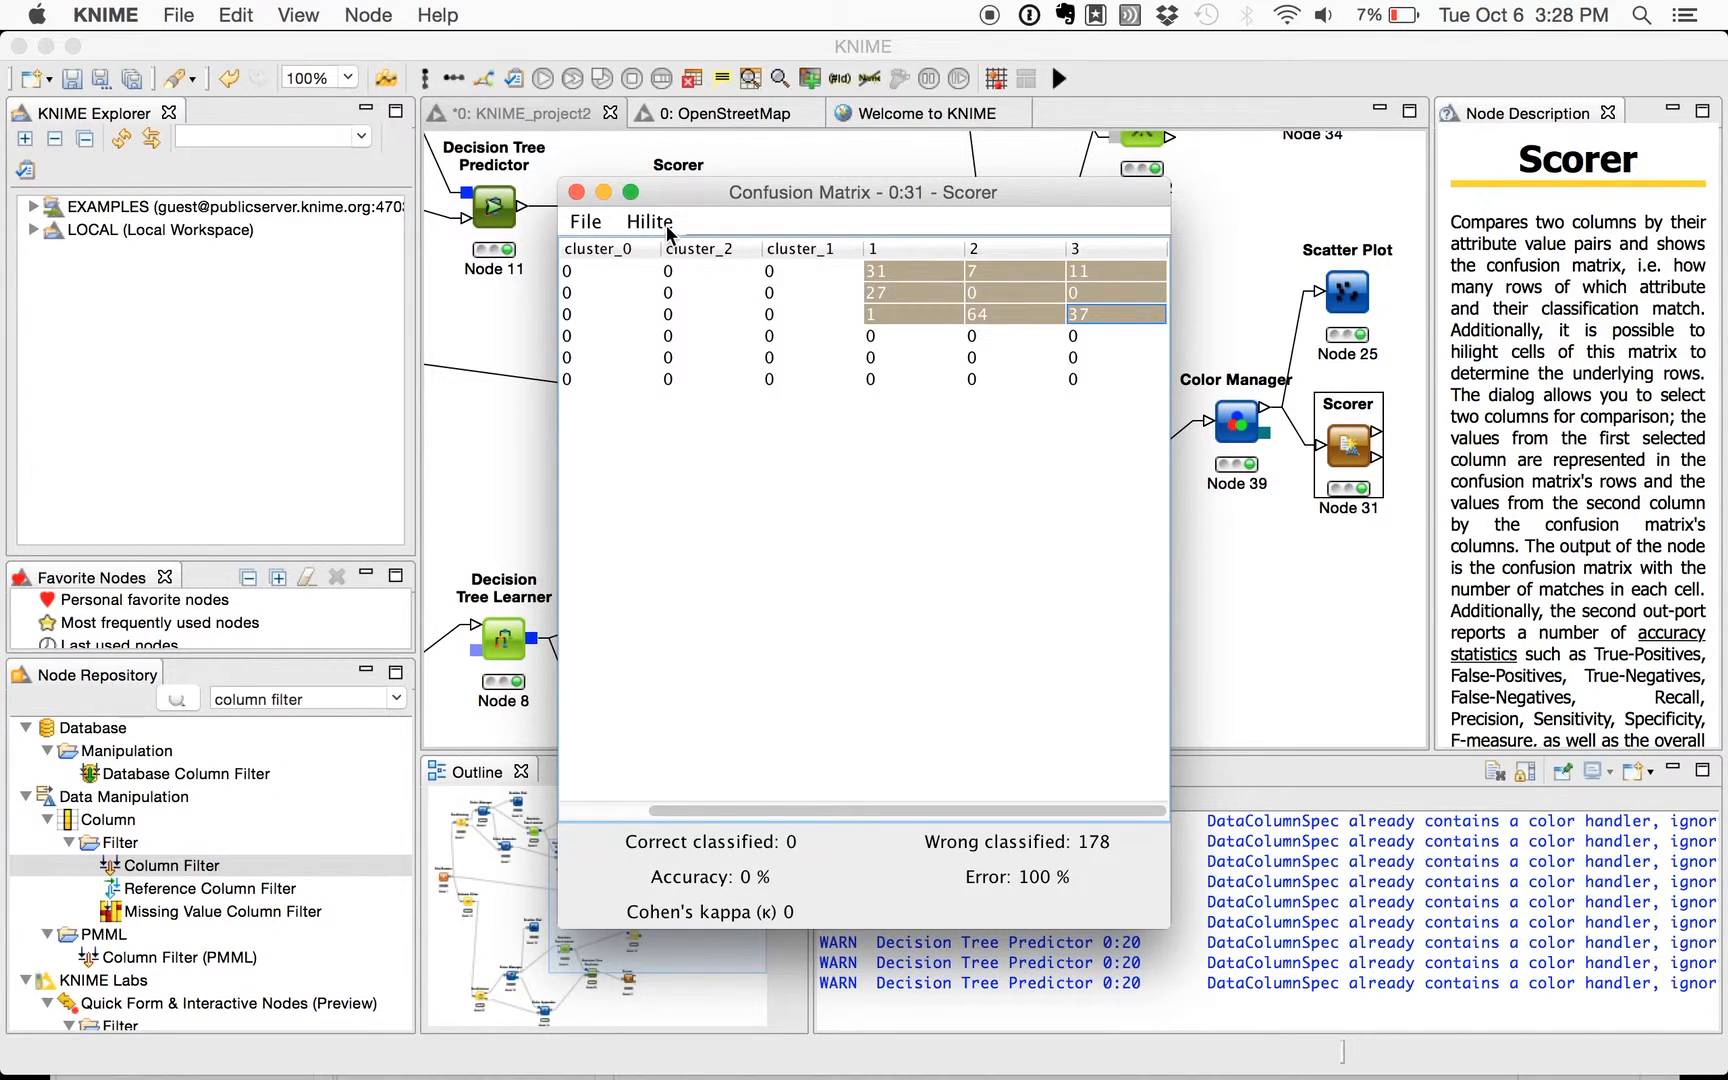
pyautogui.click(576, 191)
# - Review the epsilon and minimum points settings of the DBSCAN node (Node 32), and close its configuration without changes
pyautogui.scroll(5, 855, 420)
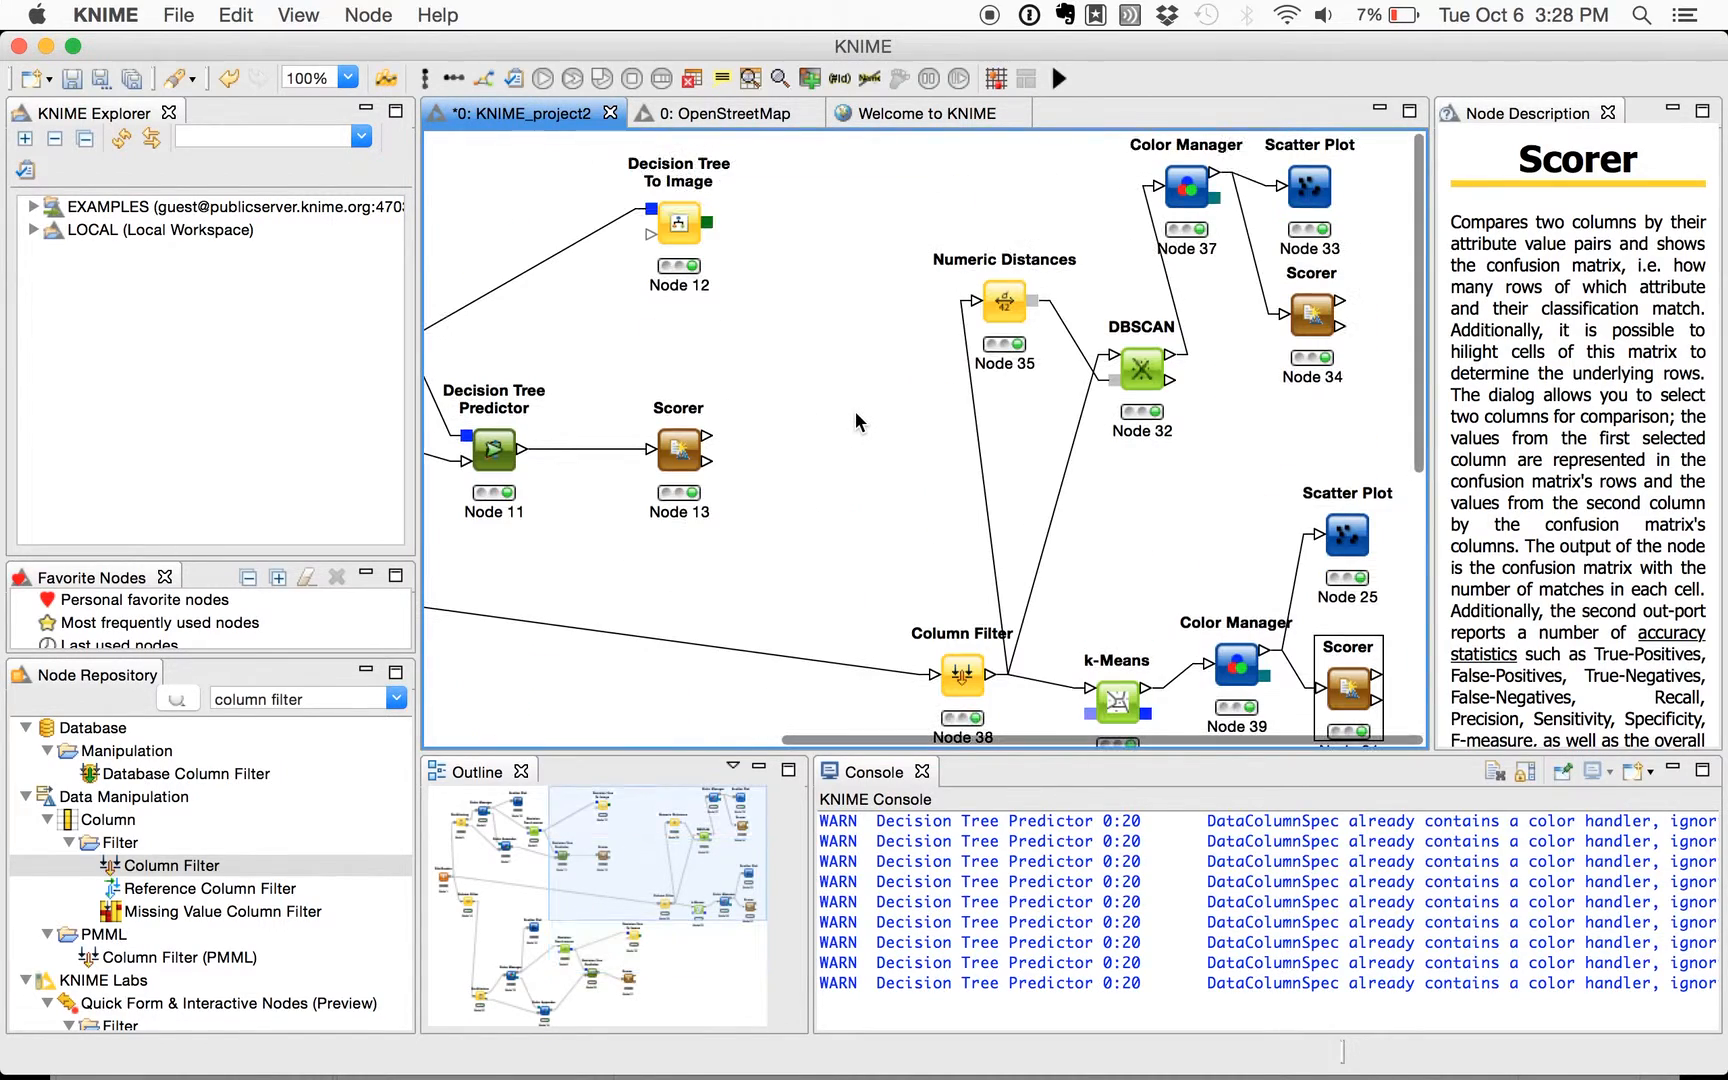
pyautogui.click(1142, 385)
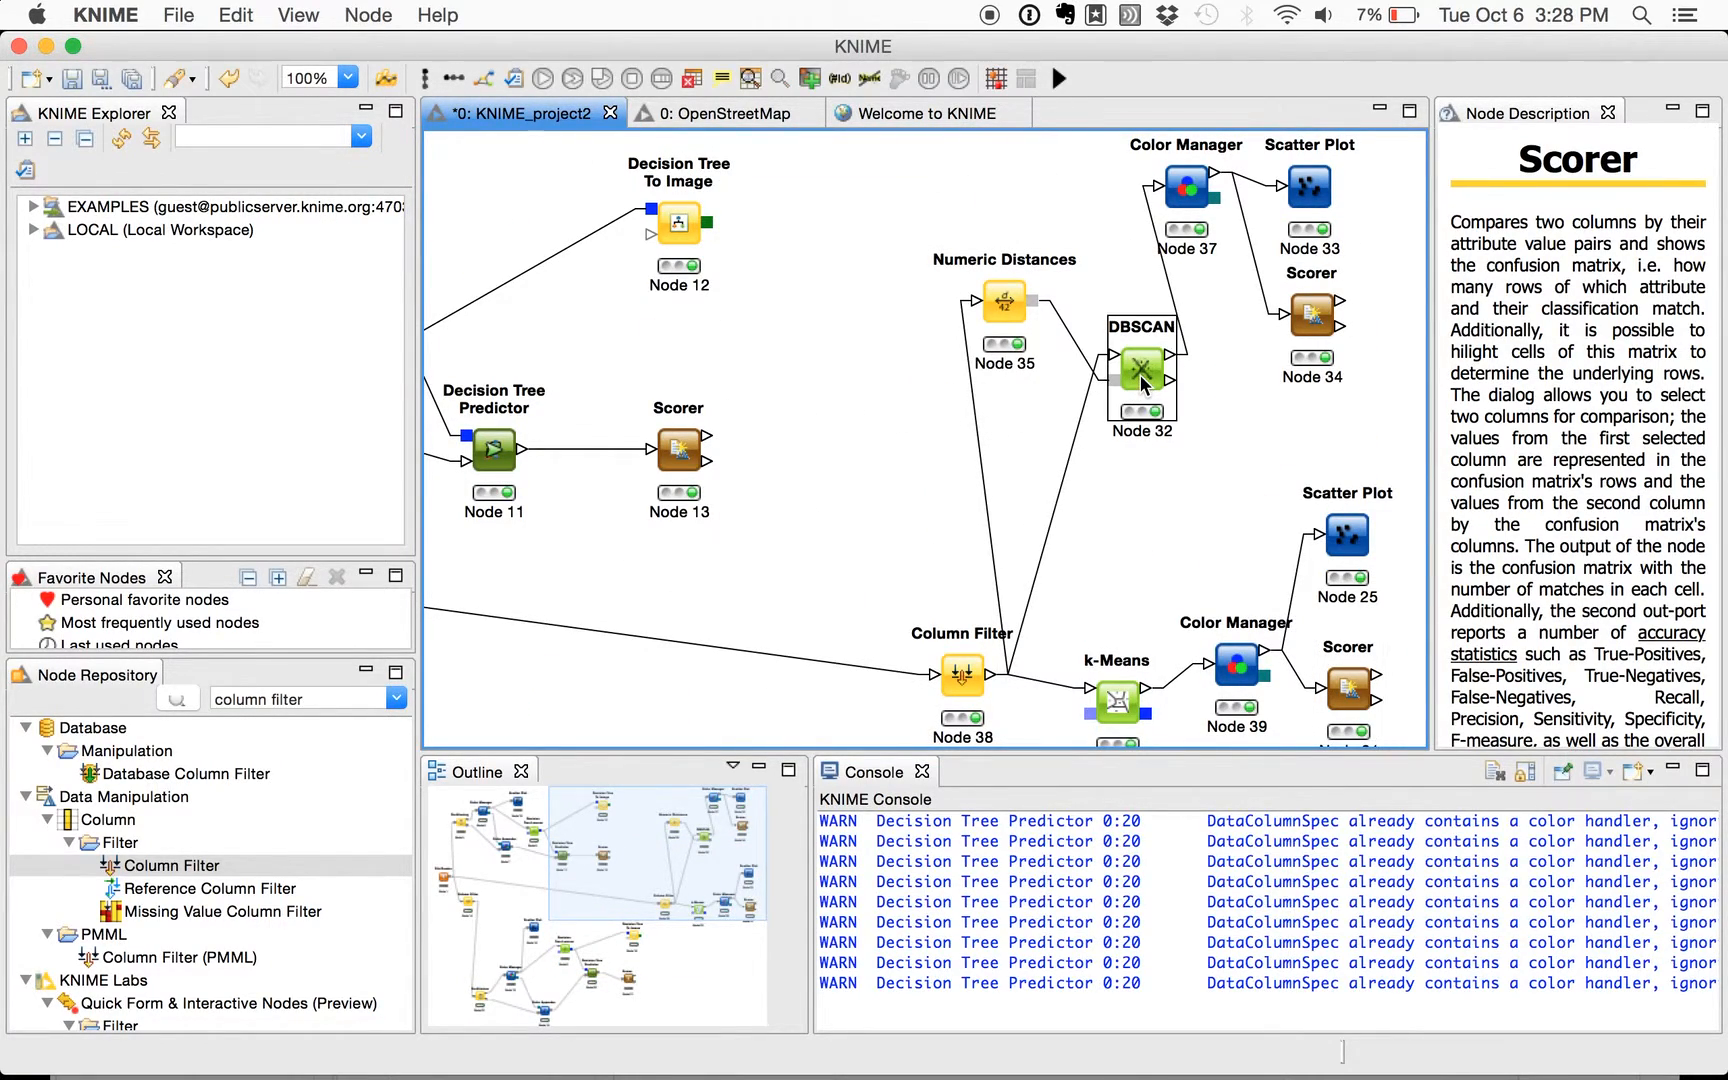
pyautogui.click(1200, 429)
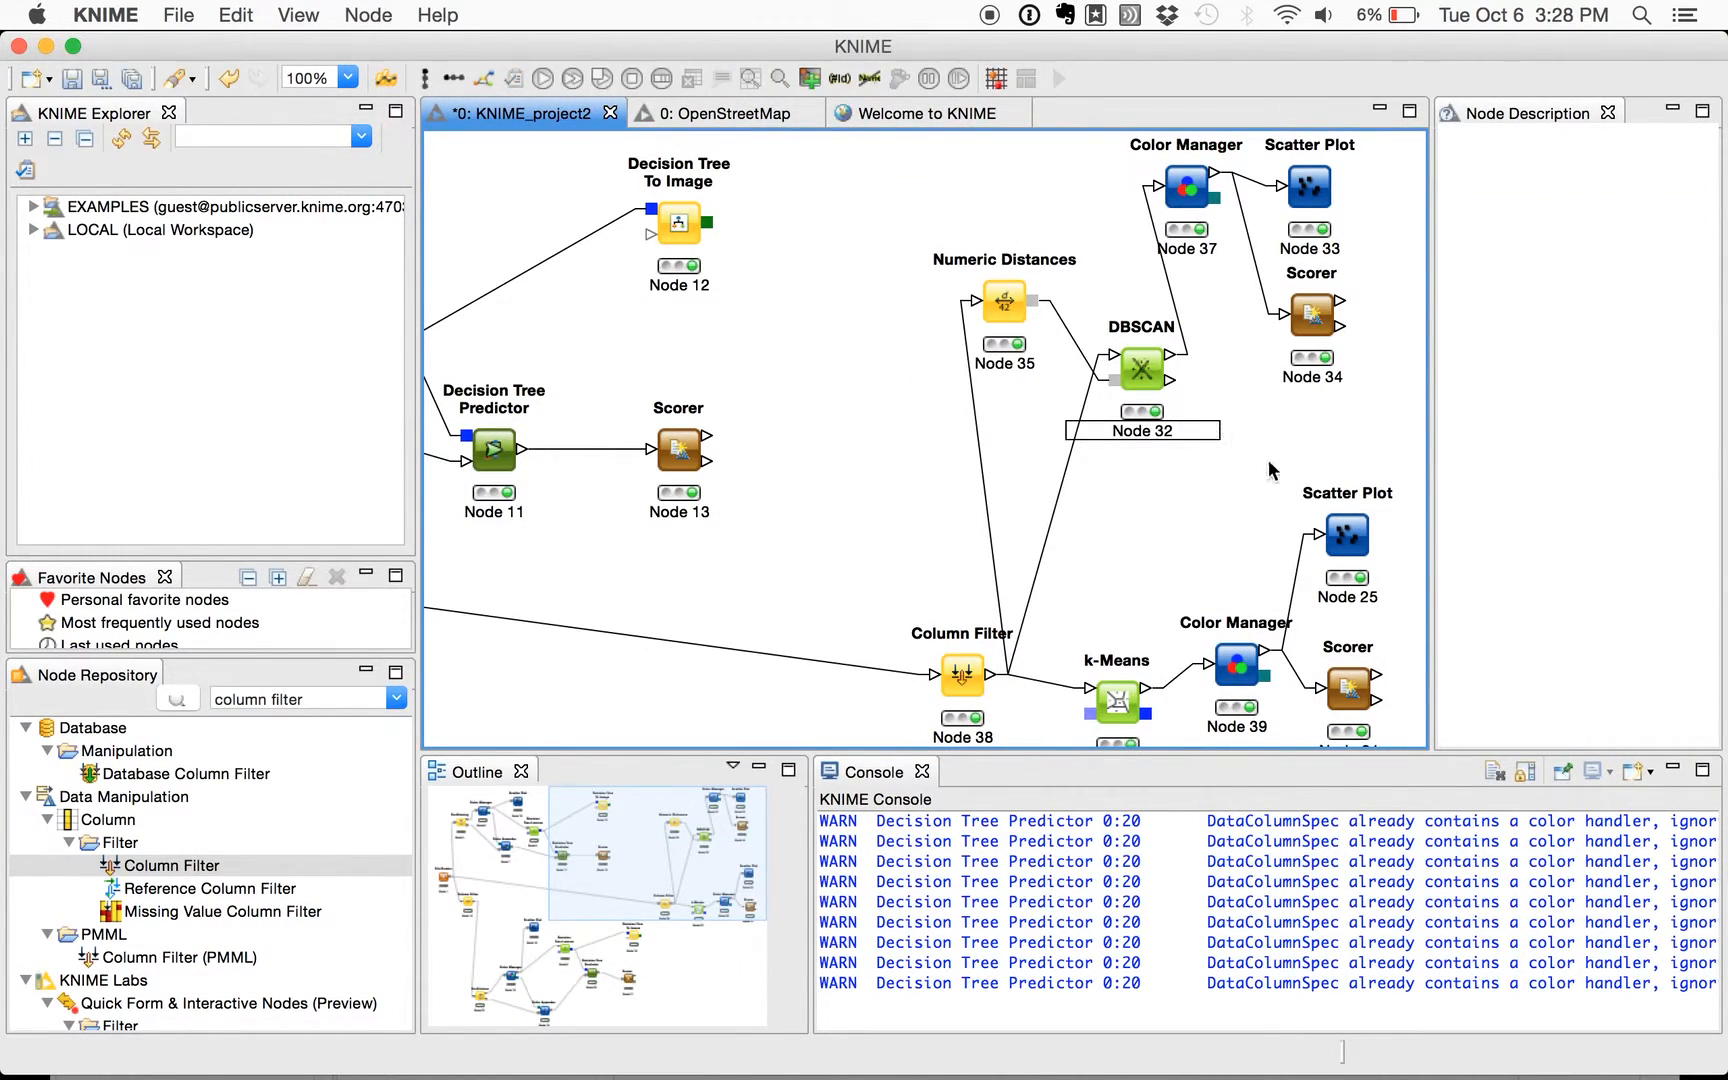
pyautogui.rightClick(1176, 385)
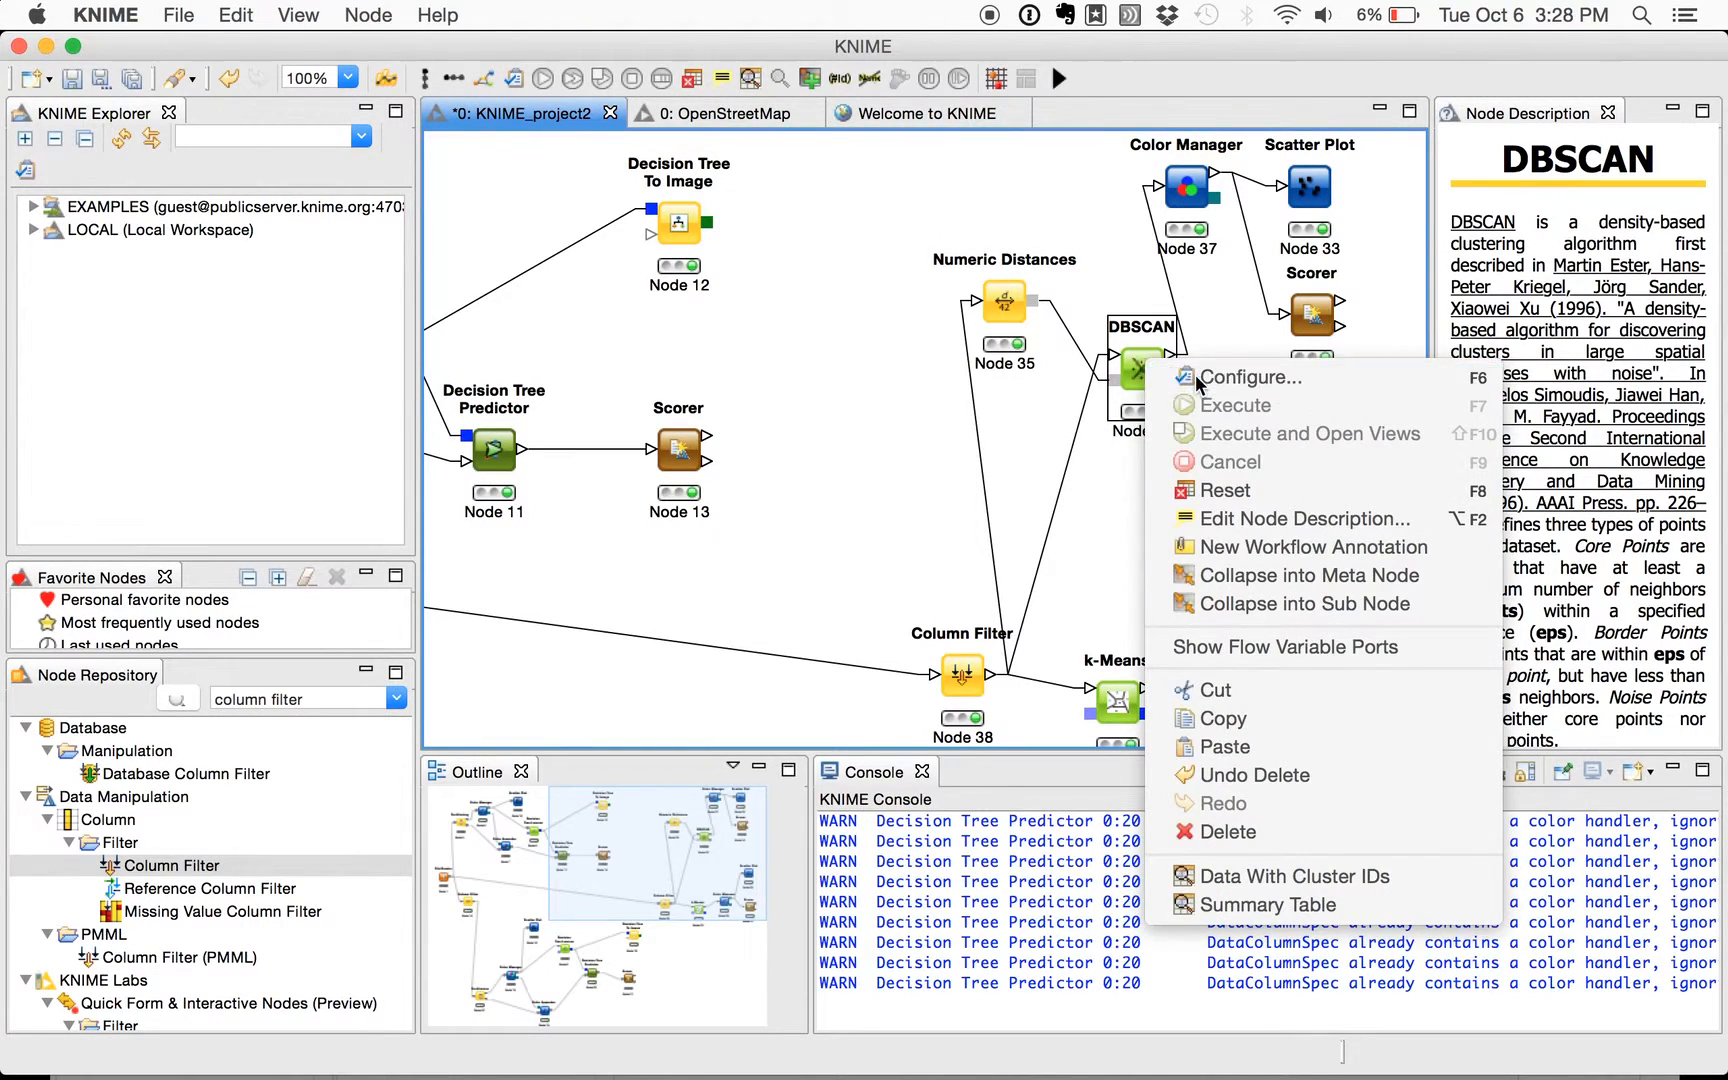
pyautogui.click(1197, 379)
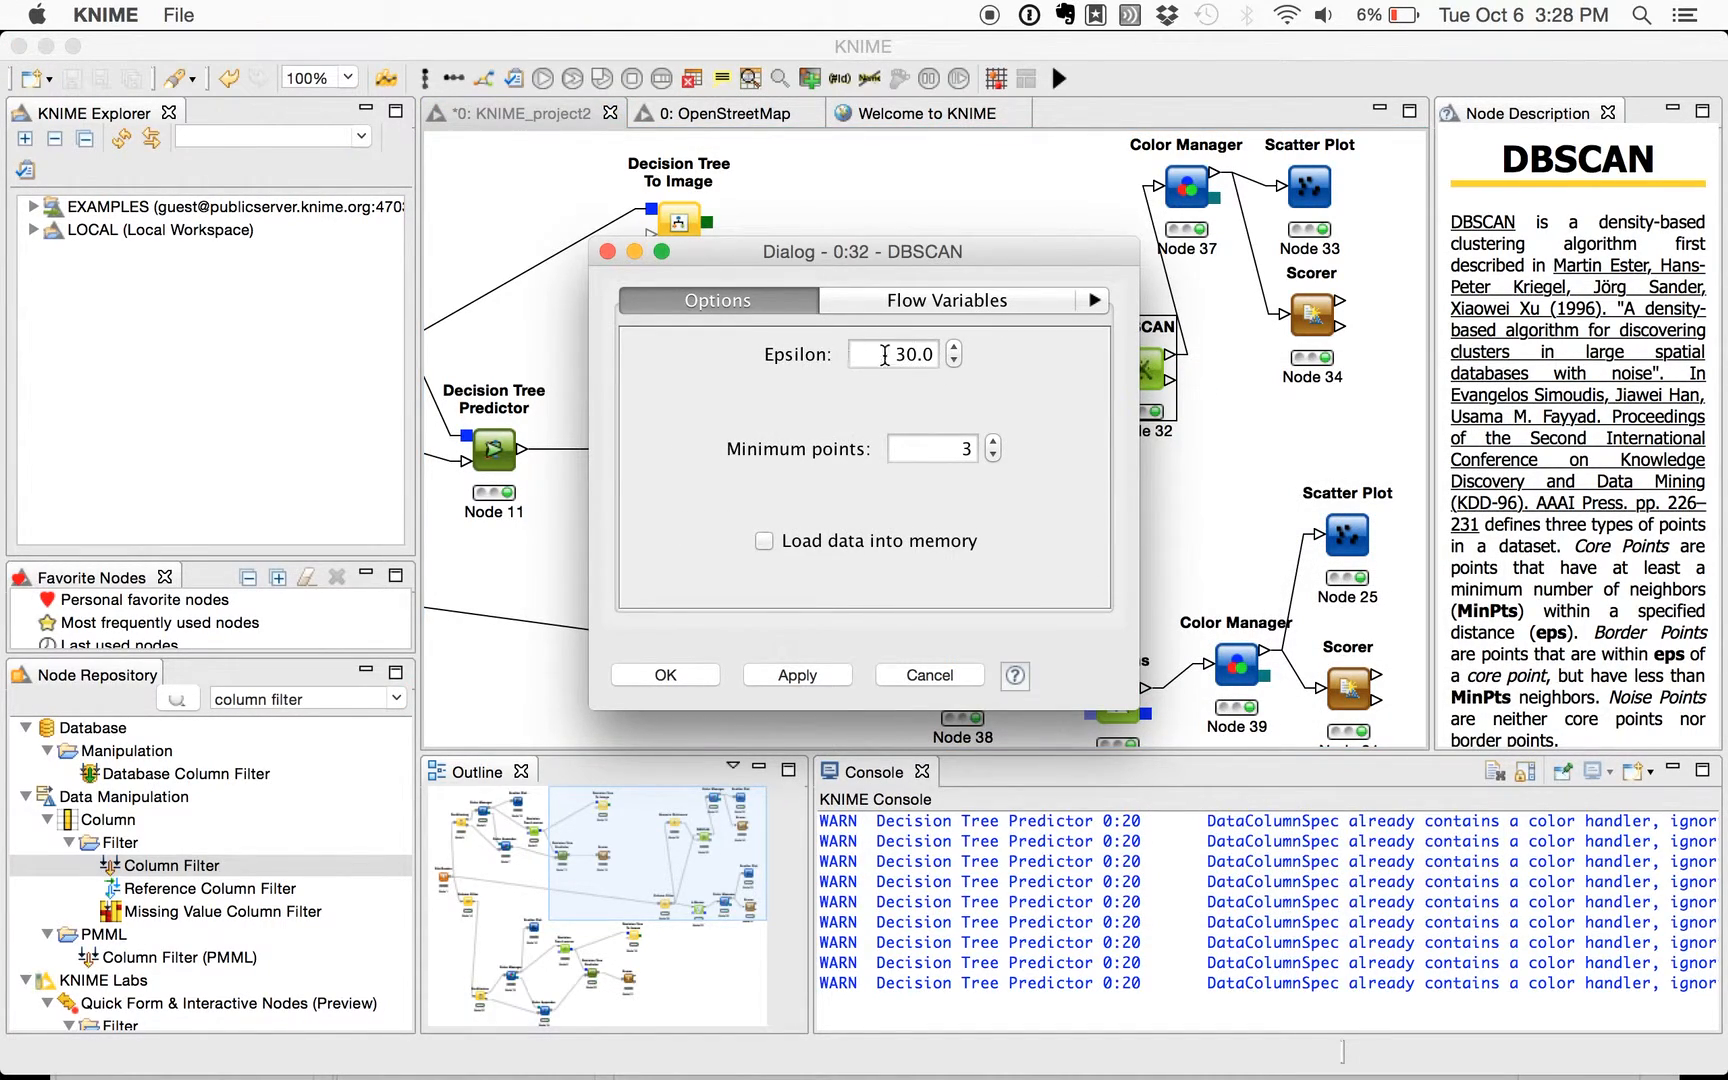
pyautogui.click(607, 251)
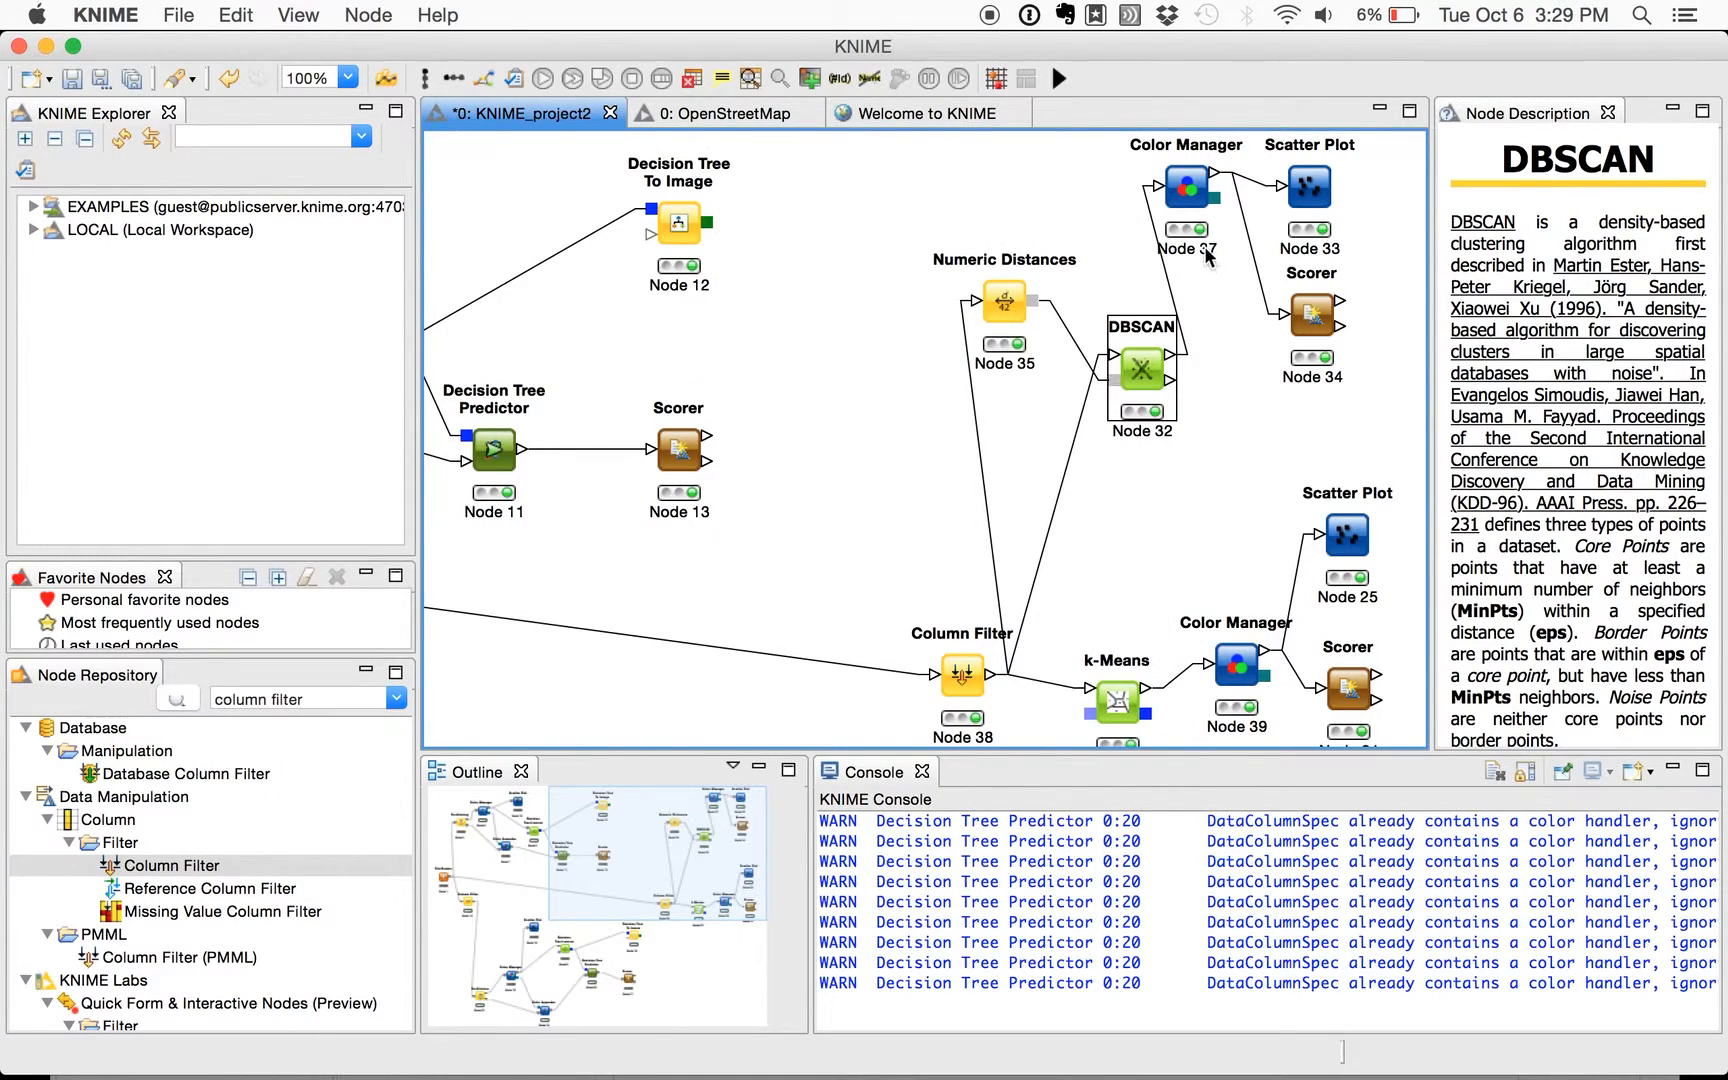
# - Examine the DBSCAN node's Summary Table for the row counts of each cluster and noise, and close it
pyautogui.rightClick(1141, 369)
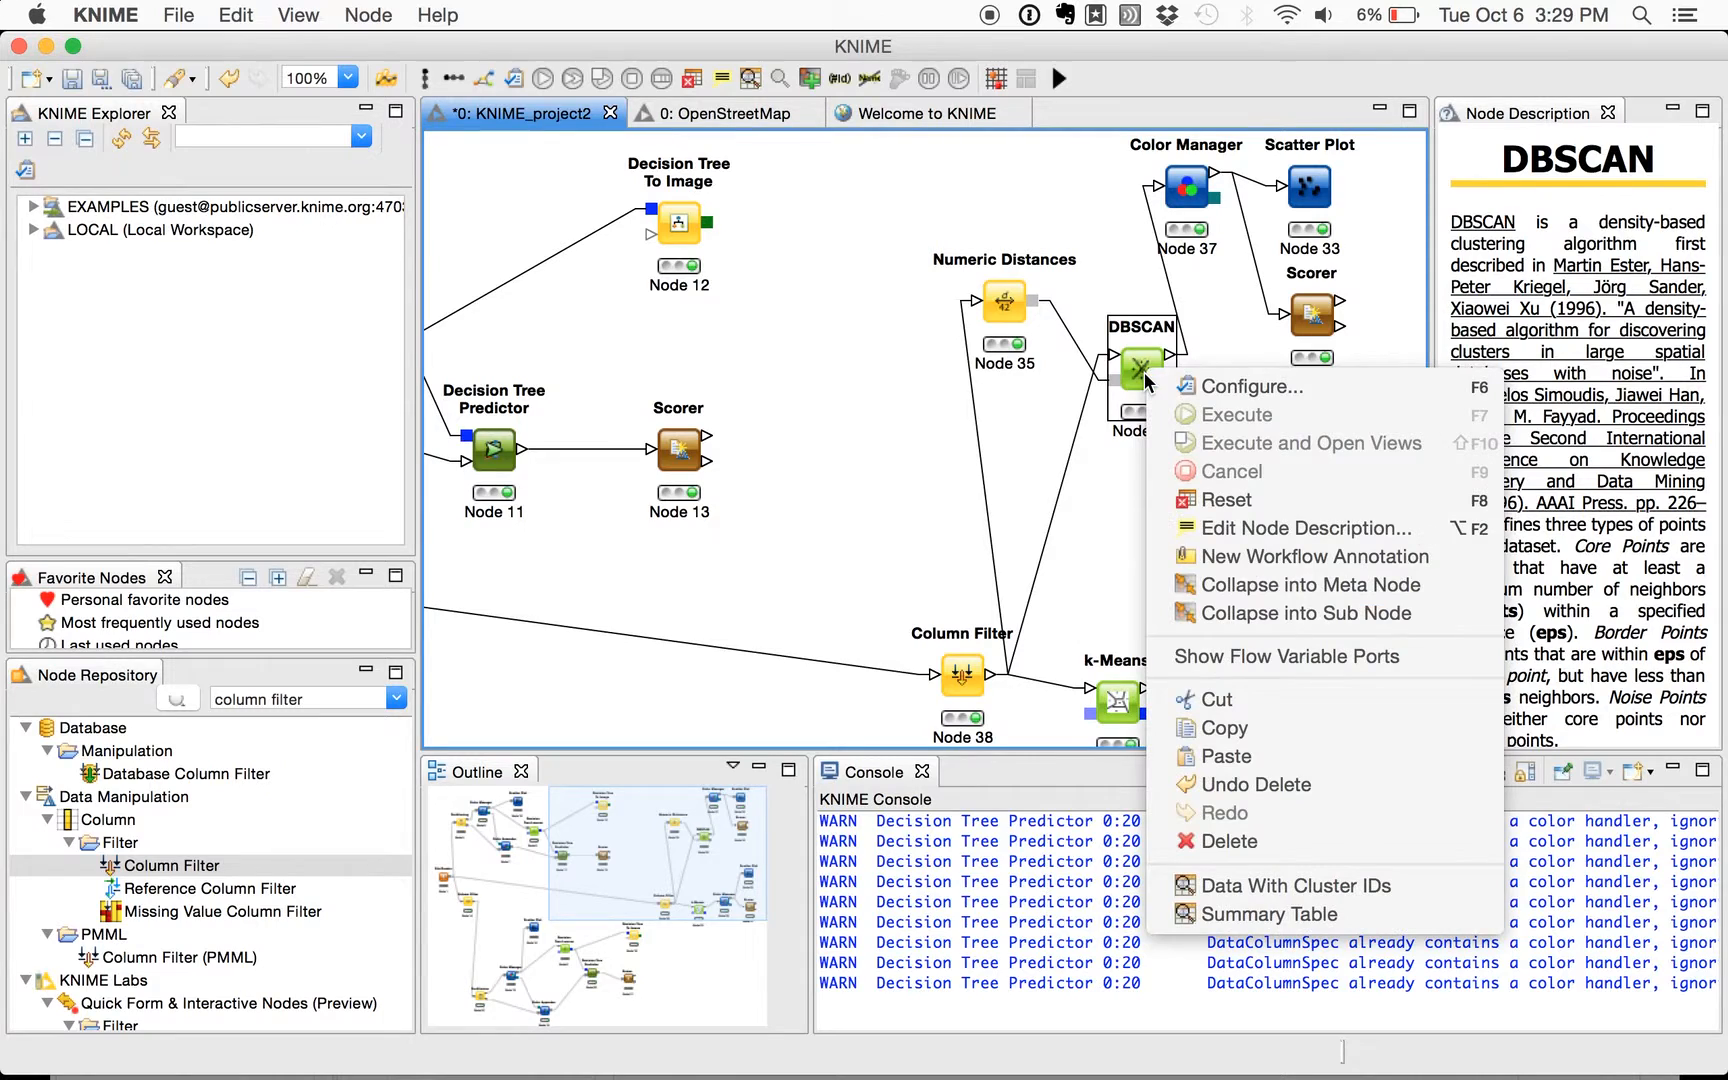
pyautogui.click(1258, 914)
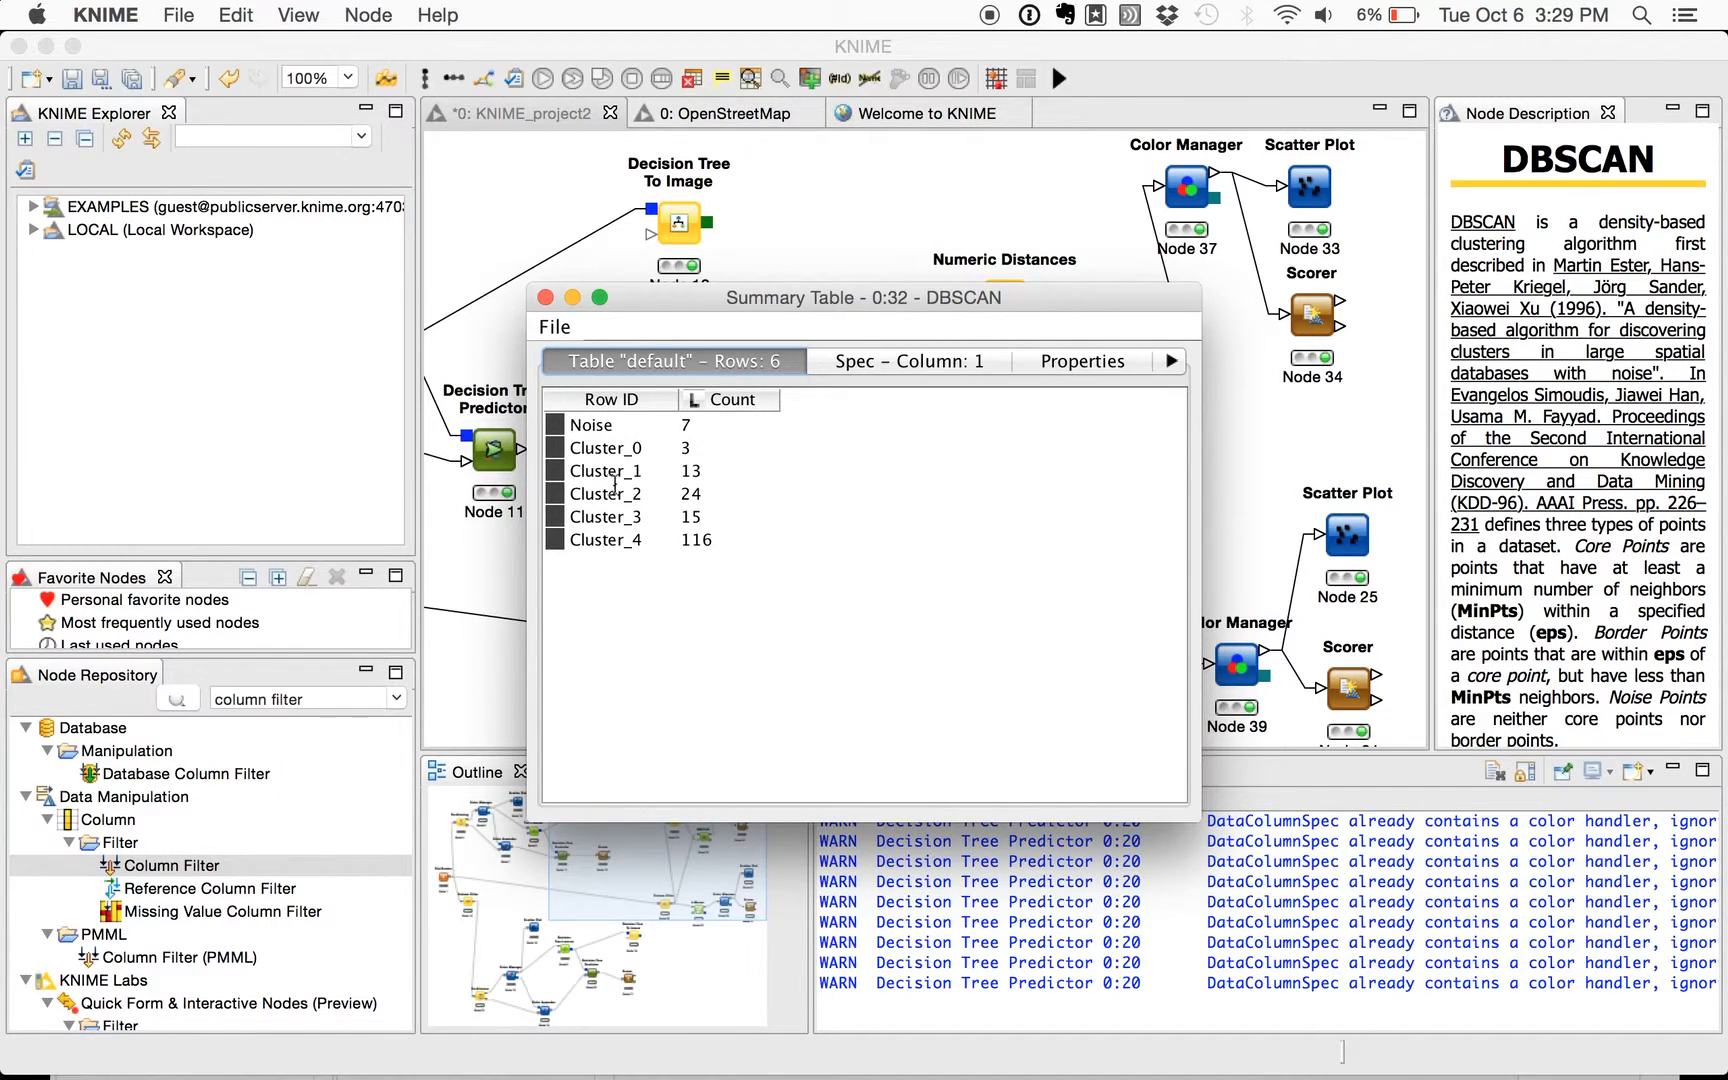
pyautogui.click(545, 297)
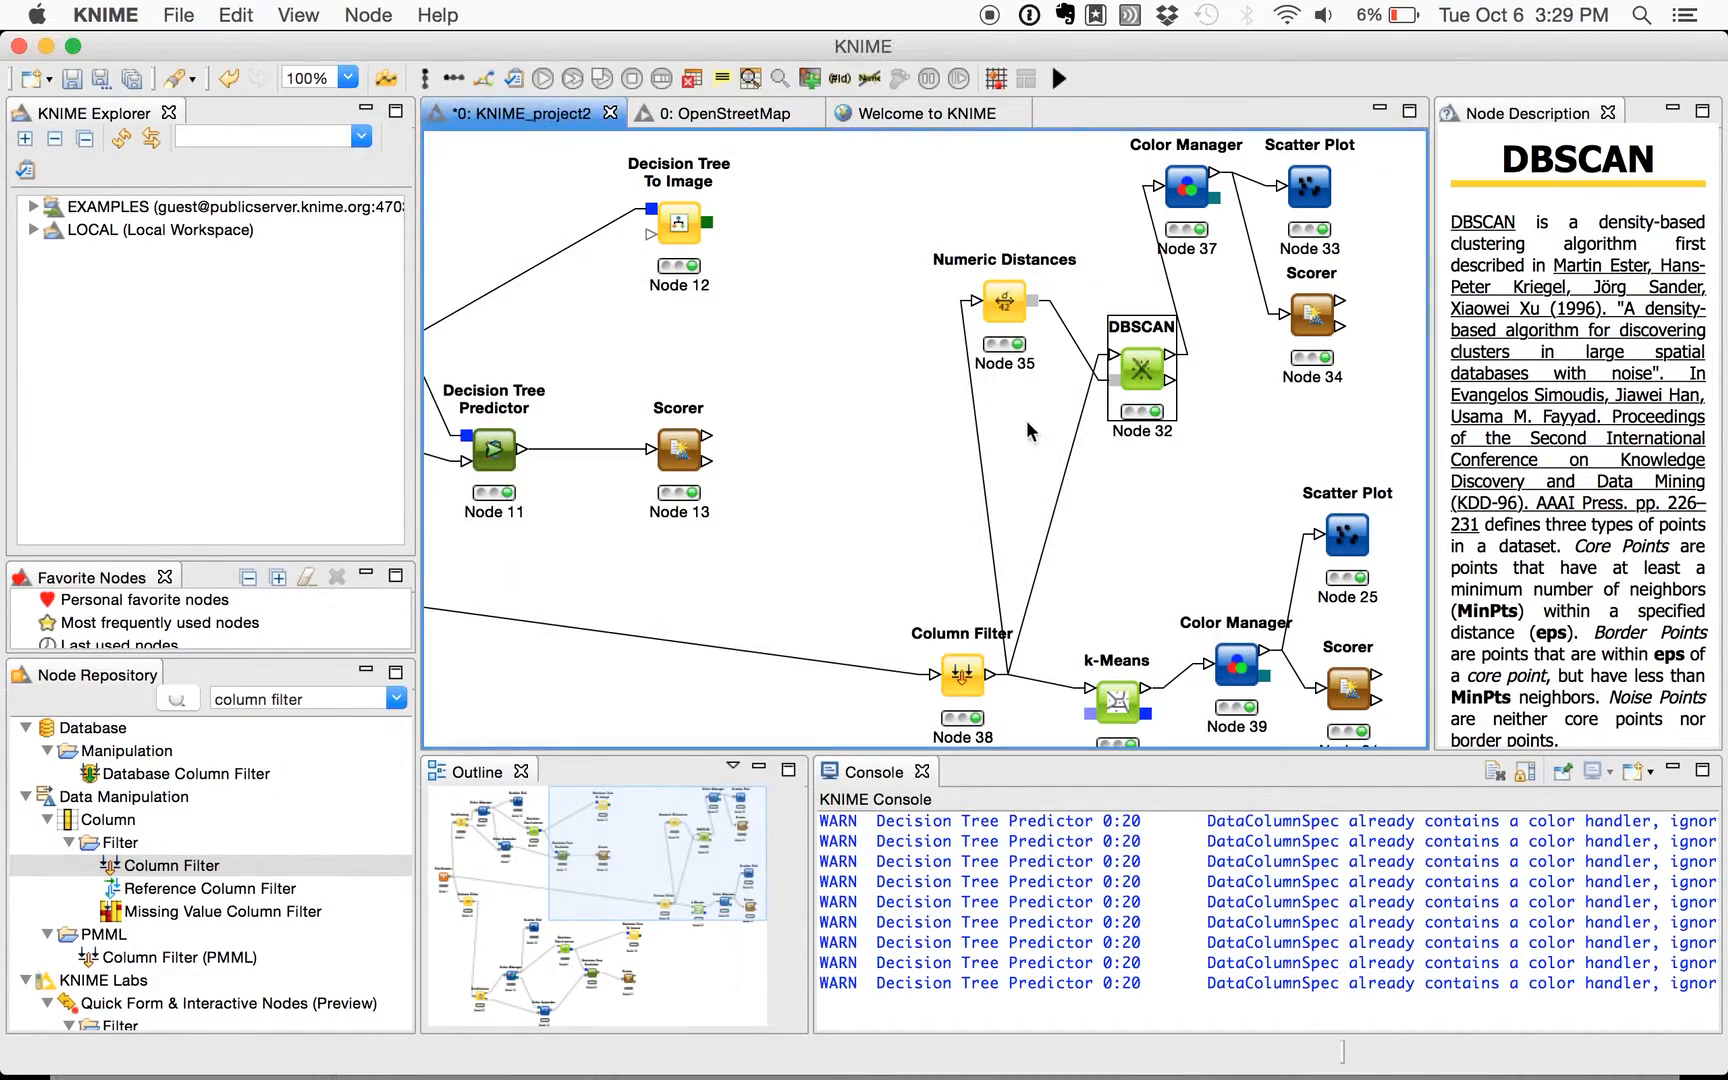
# - Select the Scorer (Node 34) in the DBSCAN branch
pyautogui.click(1316, 316)
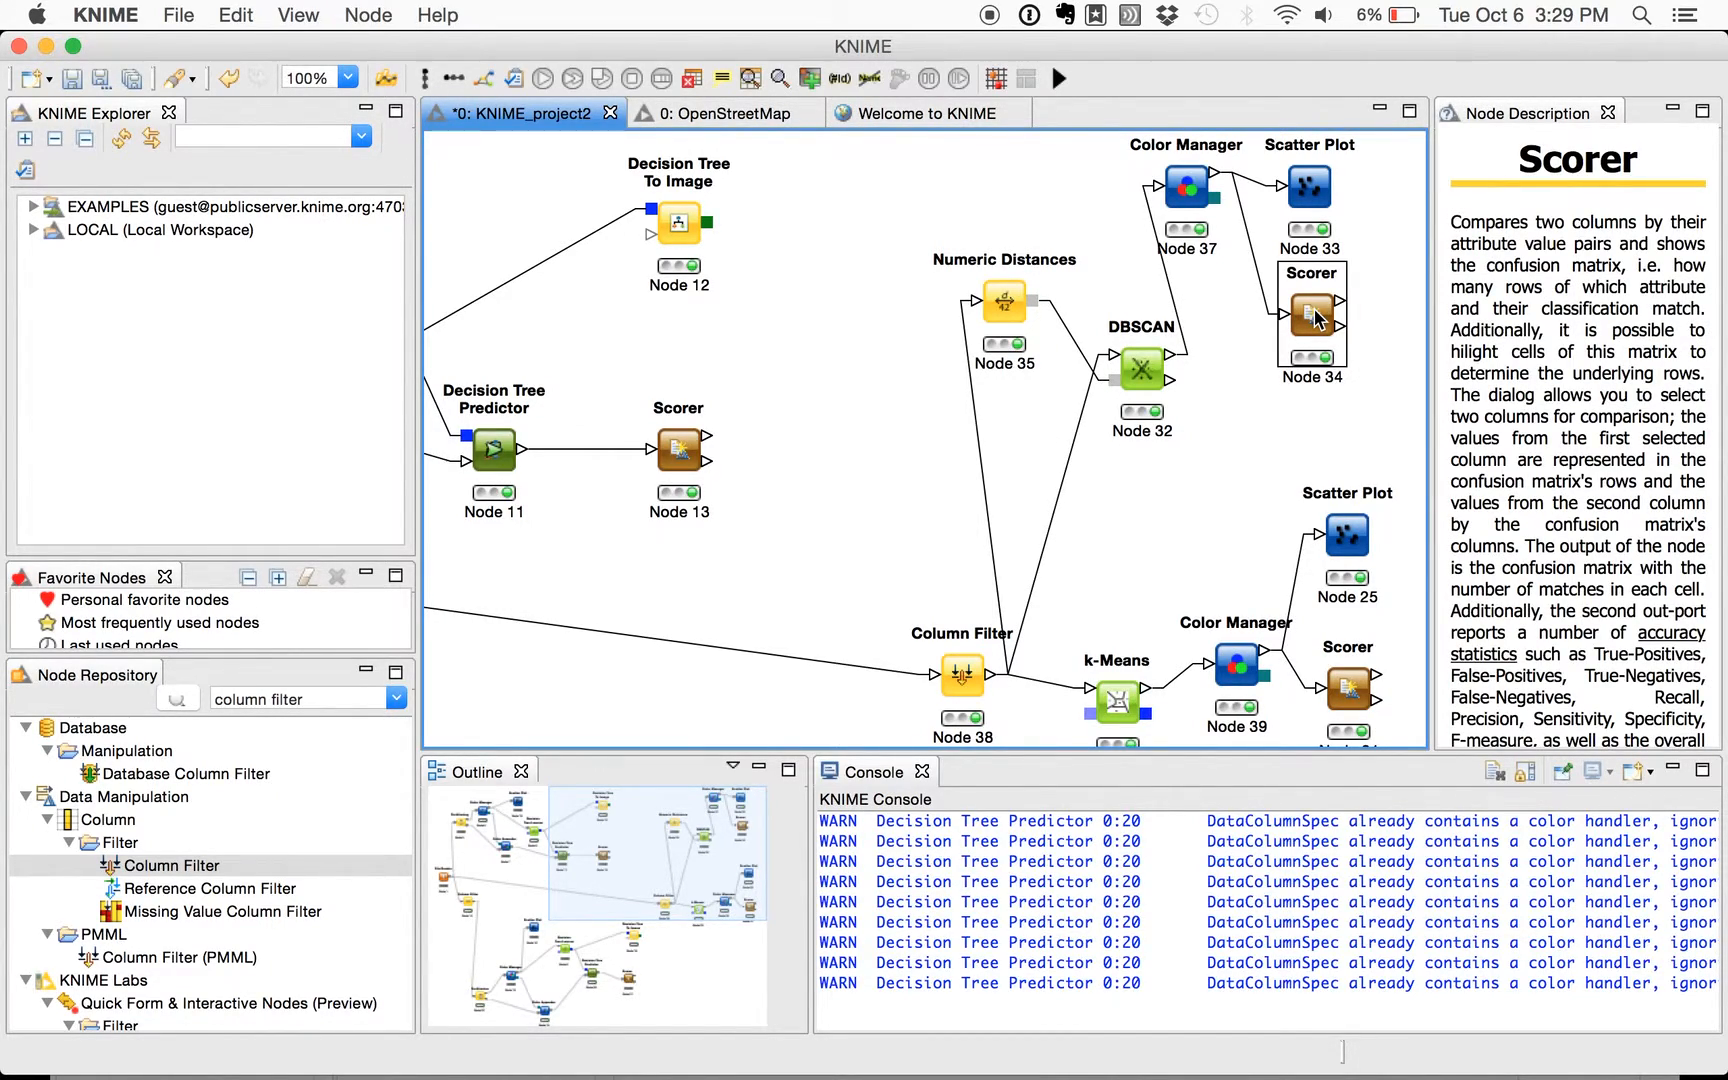